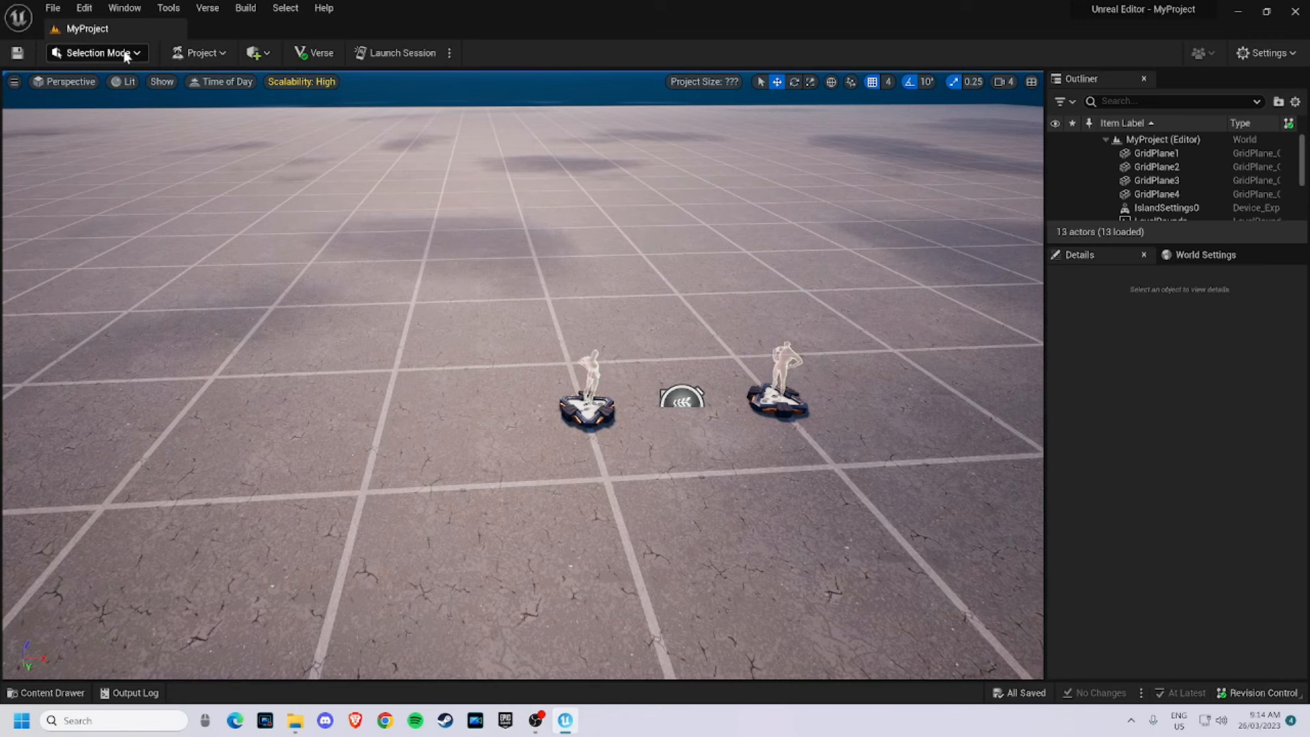
pyautogui.click(127, 55)
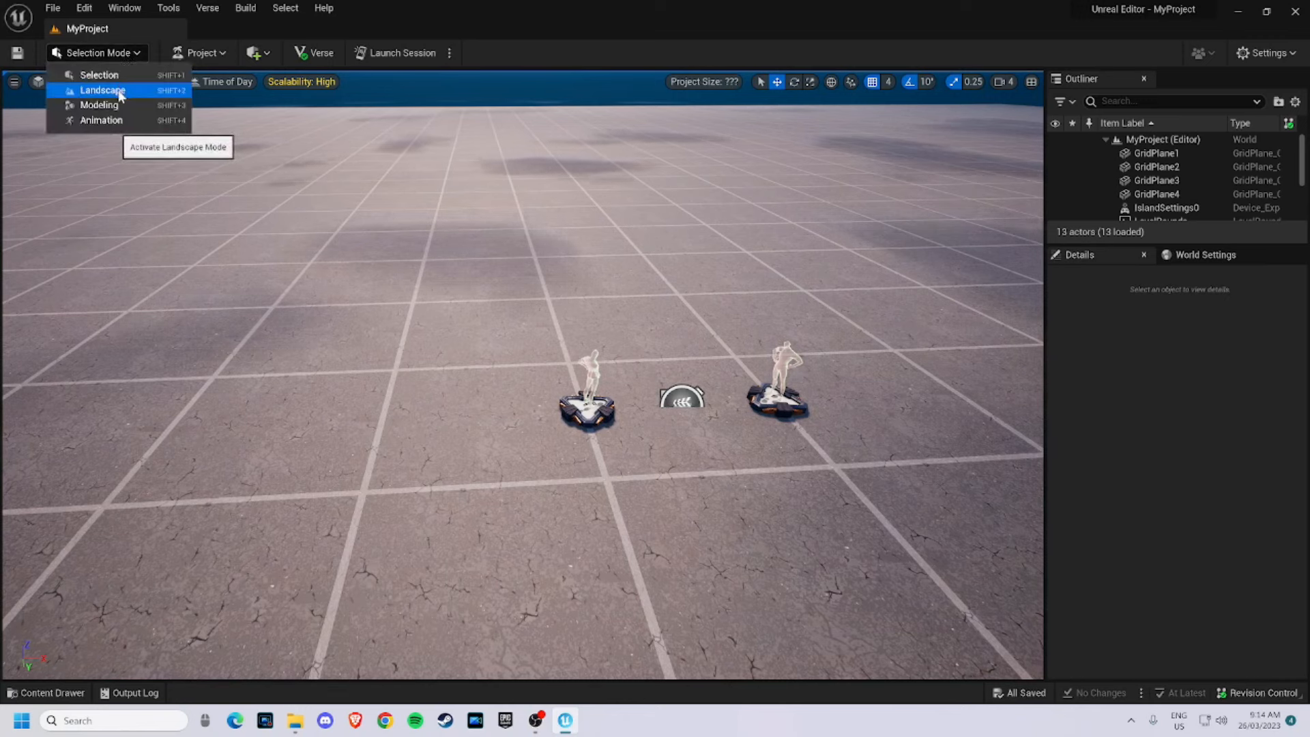
pyautogui.click(172, 96)
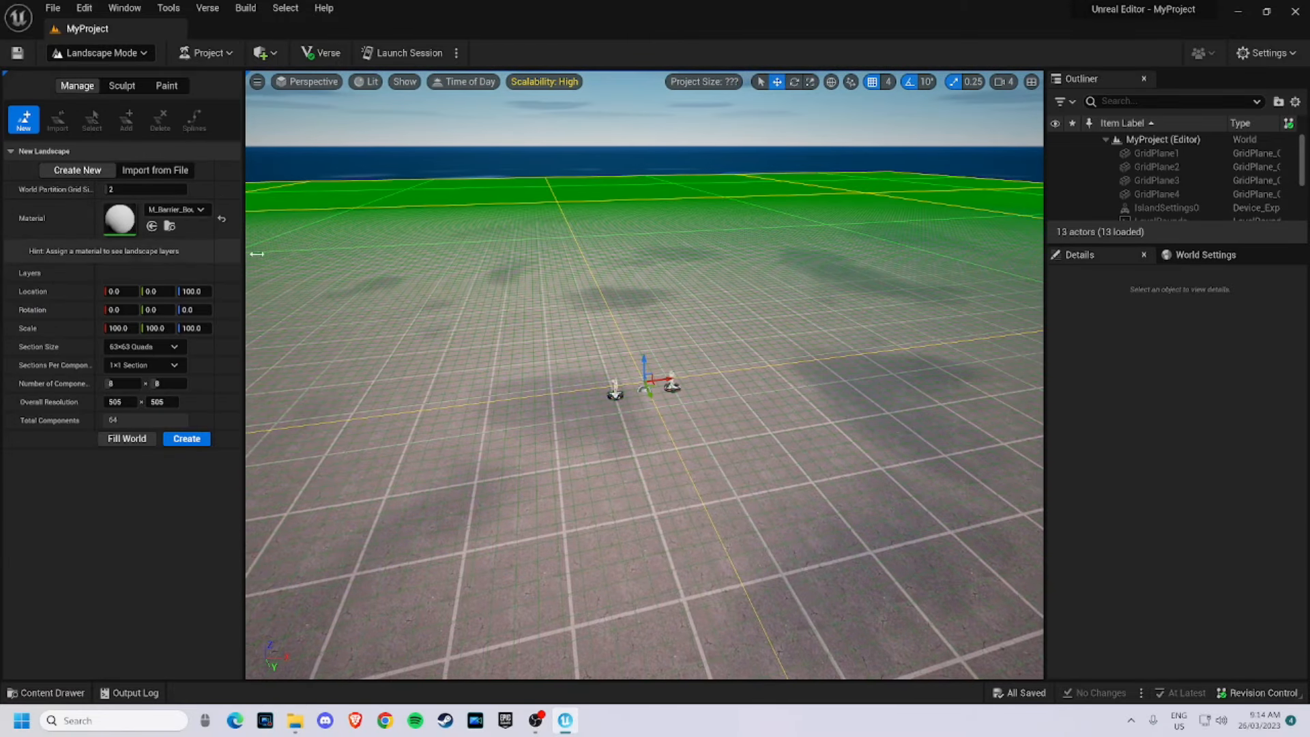
pyautogui.moveTo(508, 321); pyautogui.dragTo(445, 323)
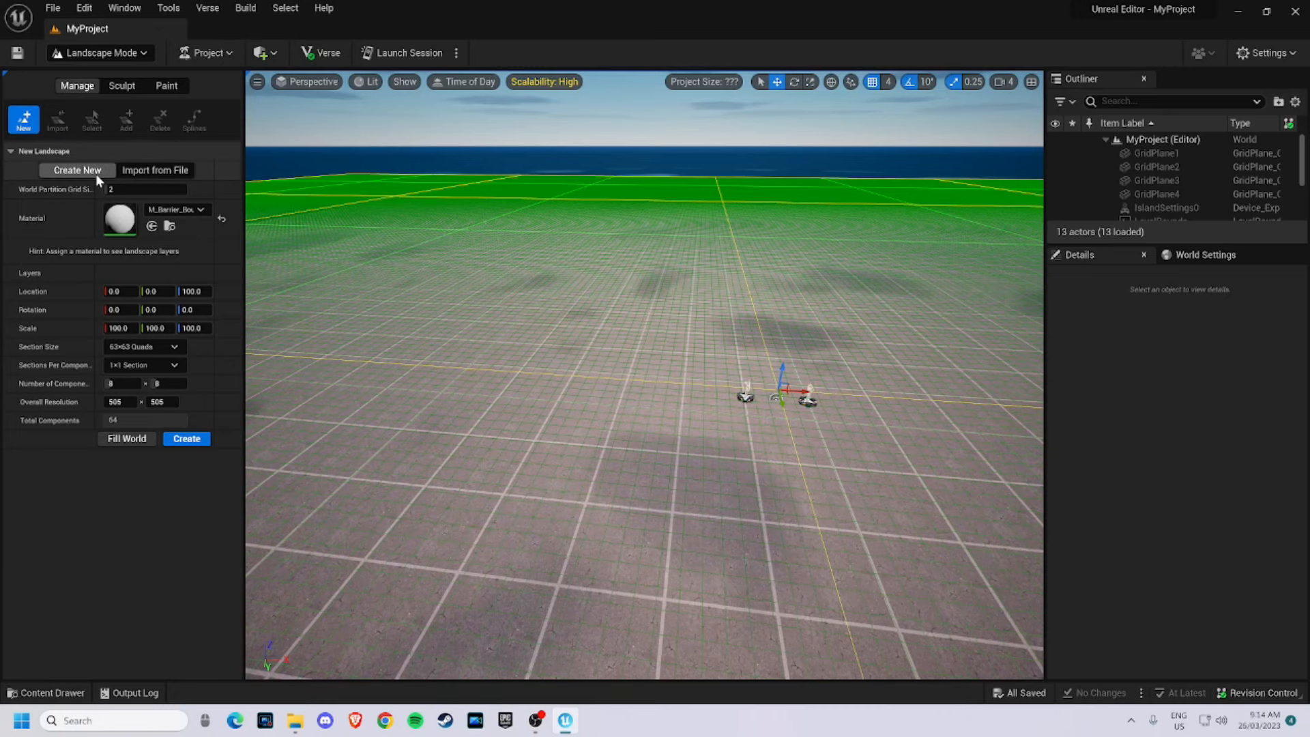
pyautogui.hotkey('shift', '1')
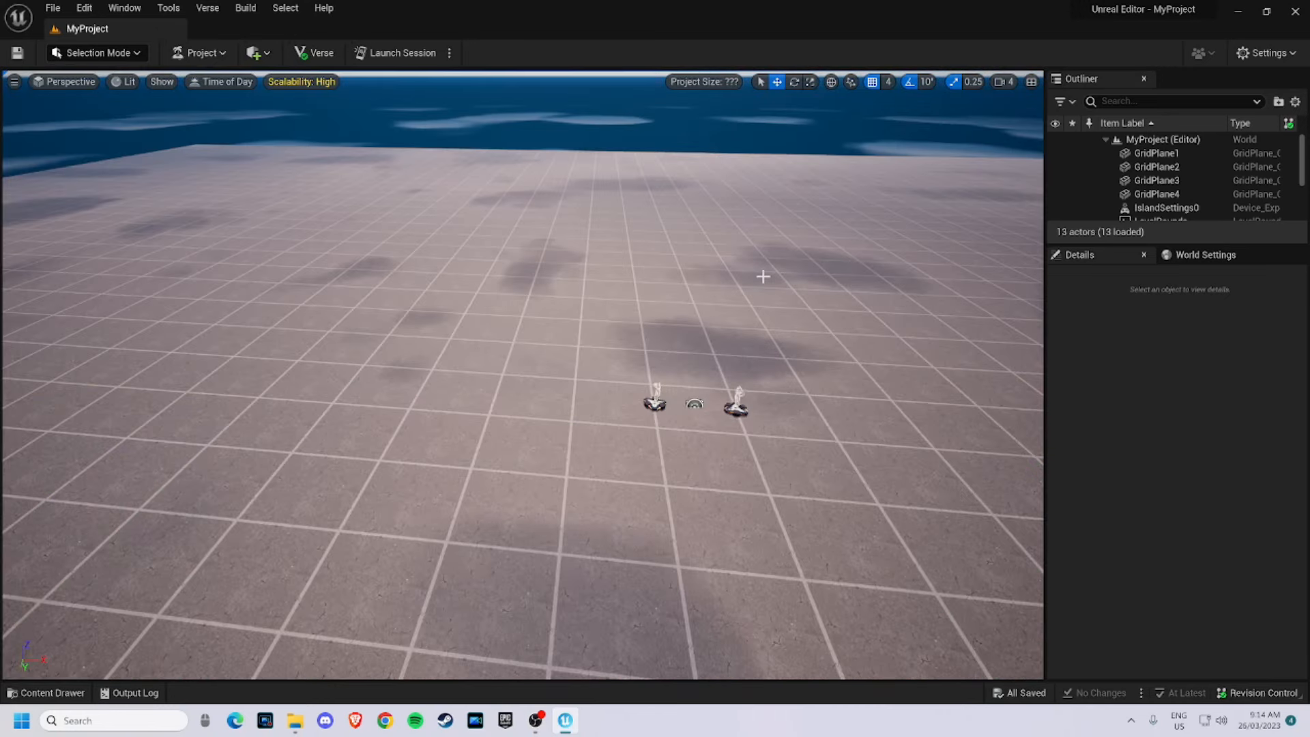
# - Delete the four grid plane floor actors from the level
pyautogui.click(565, 272)
pyautogui.moveTo(565, 272); pyautogui.dragTo(719, 259, button='right')
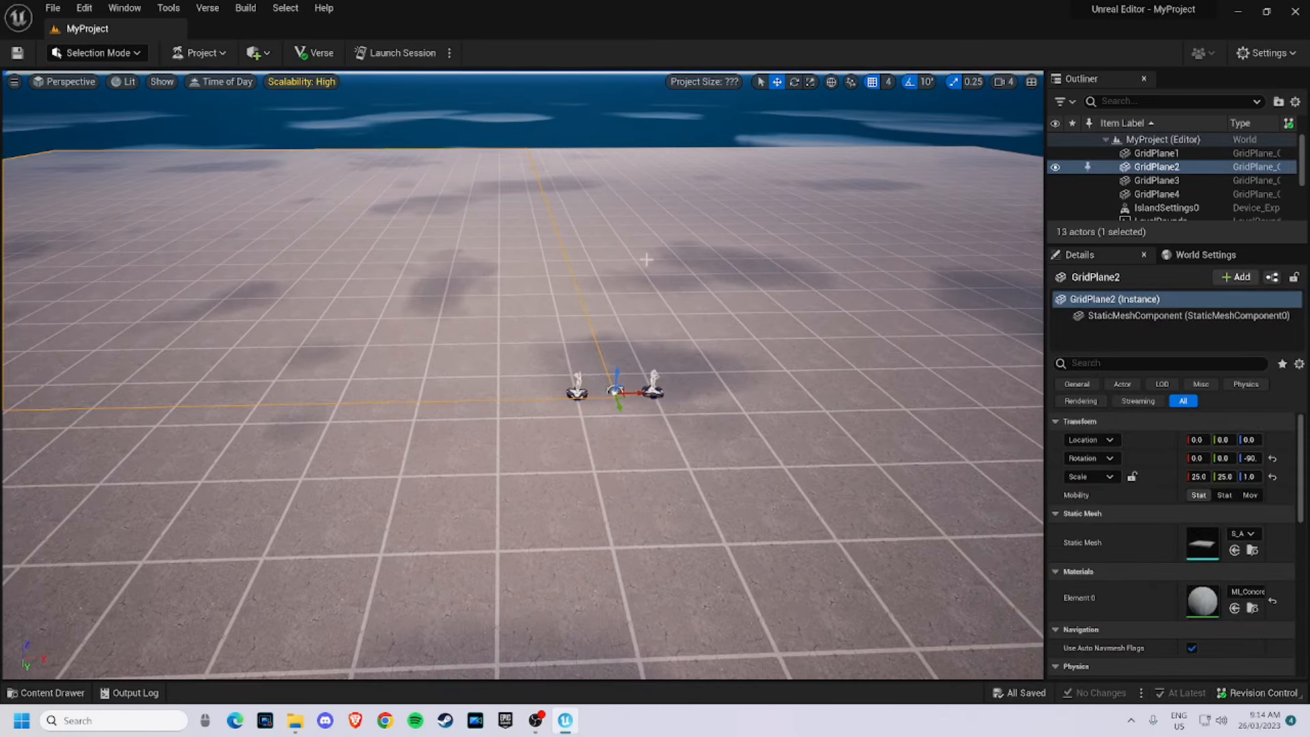
pyautogui.press('Delete')
pyautogui.click(718, 259)
pyautogui.press('Delete')
pyautogui.click(695, 445)
pyautogui.press('Delete')
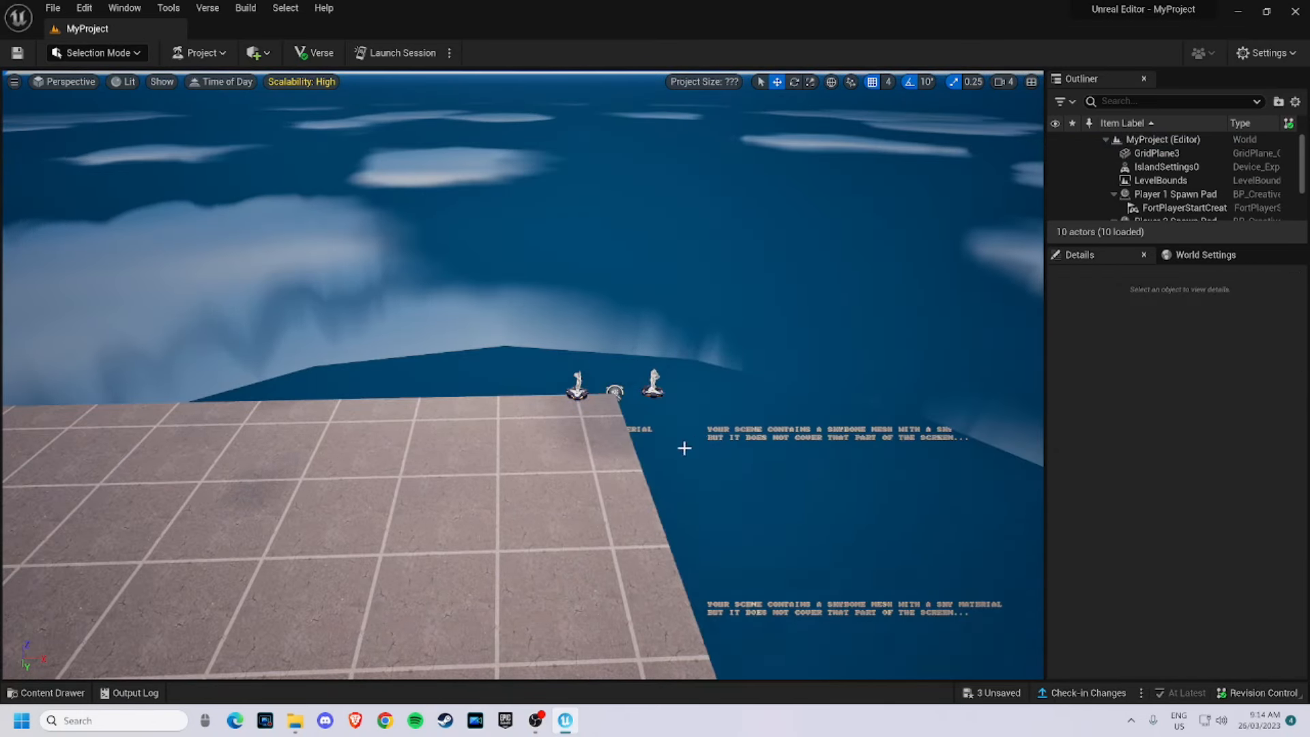
pyautogui.click(522, 480)
pyautogui.press('Delete')
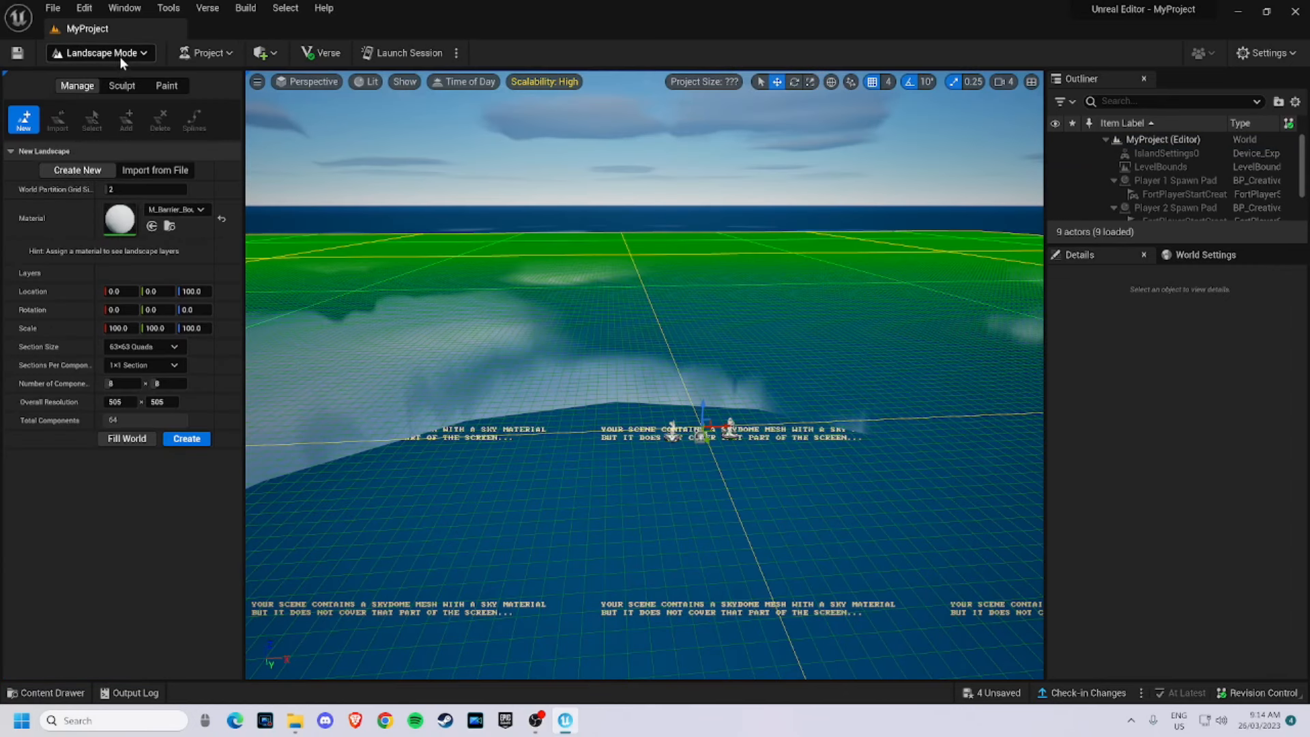
# - In Landscape mode, assign the MI Landscape material instance to the new landscape, searching for Standar
pyautogui.click(179, 209)
pyautogui.write('St')
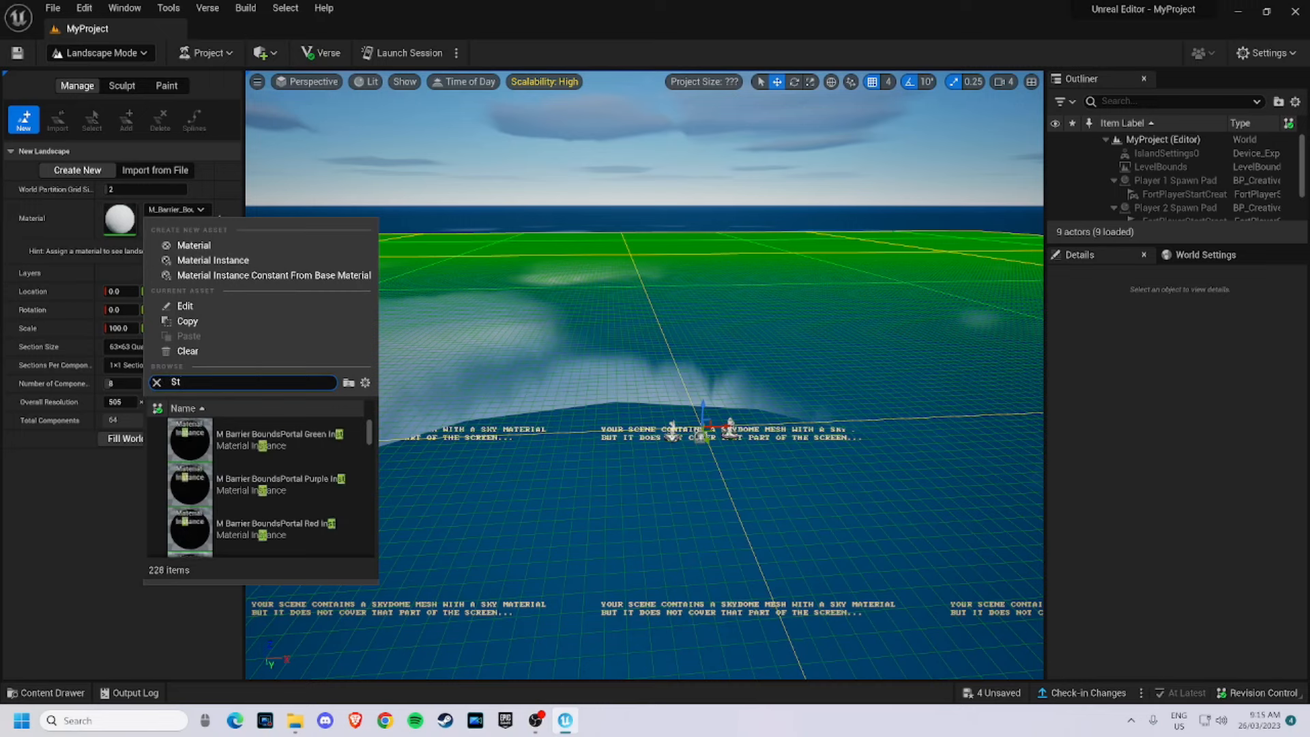
pyautogui.write('andard')
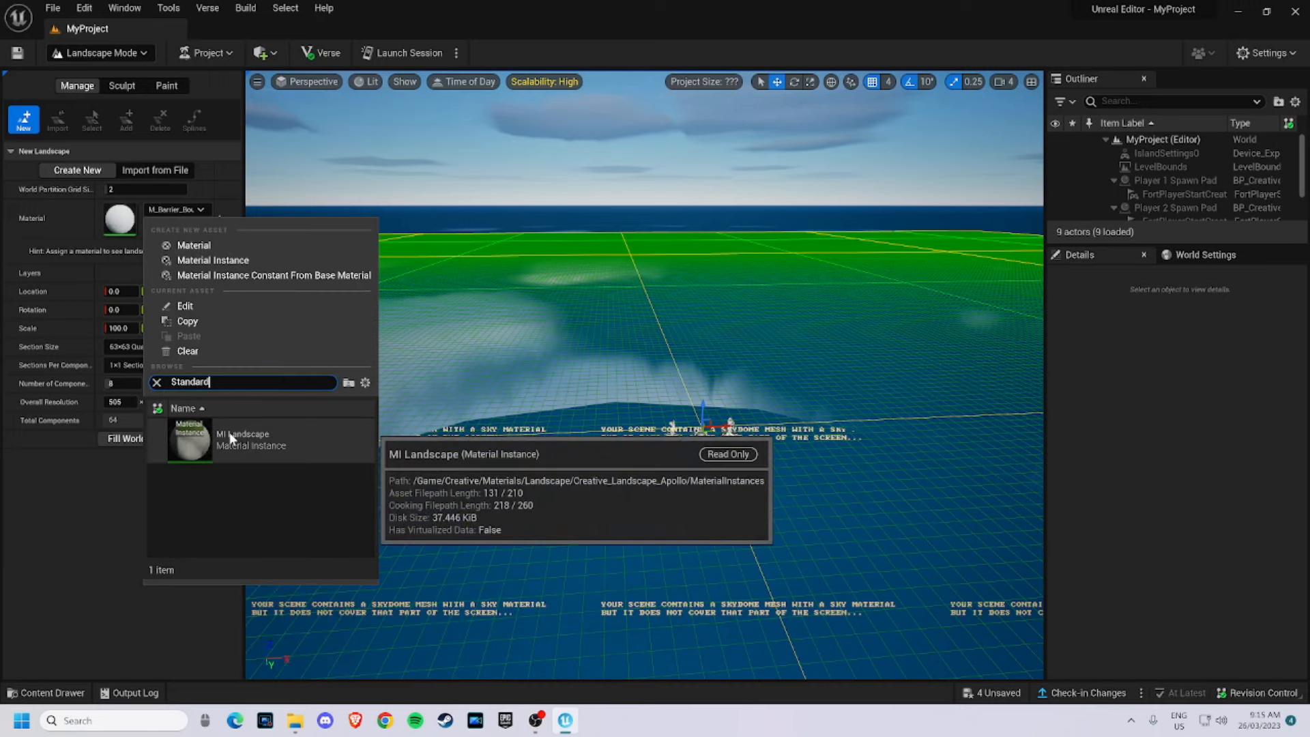
pyautogui.click(229, 433)
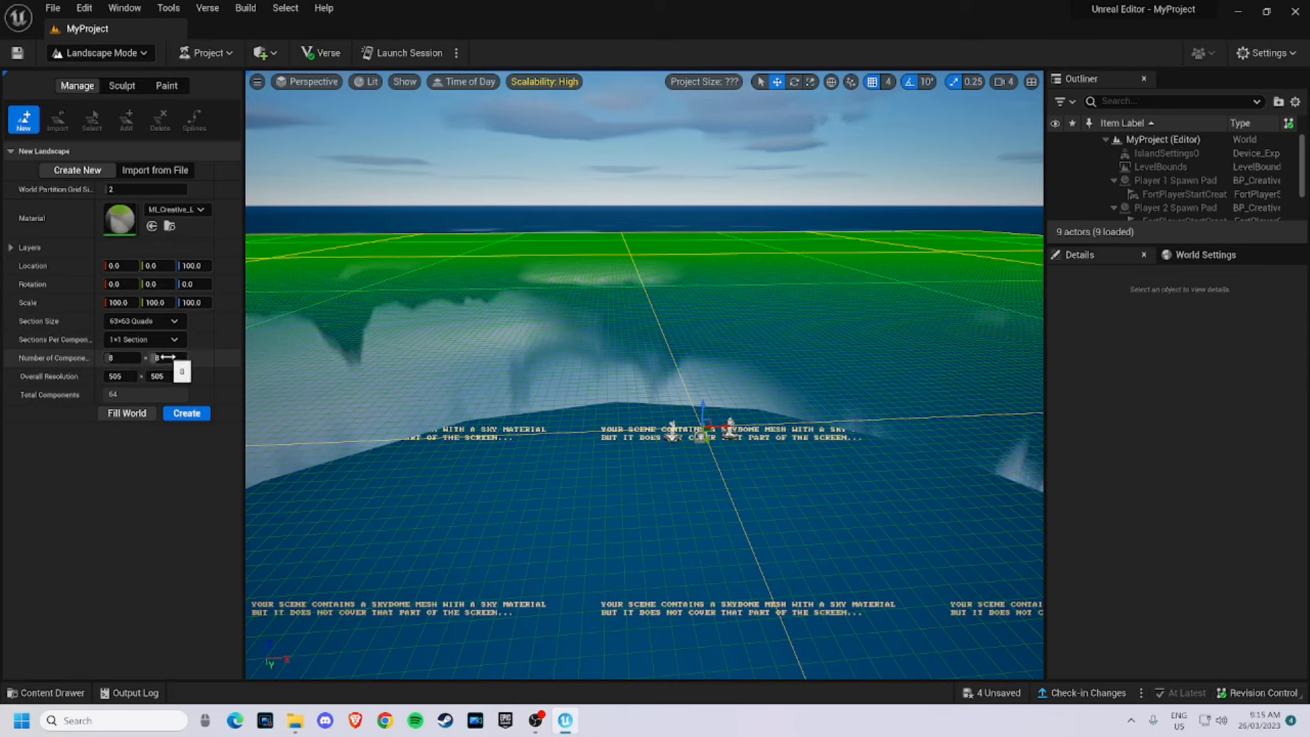
# - Create the new landscape with the default size settings
pyautogui.click(184, 414)
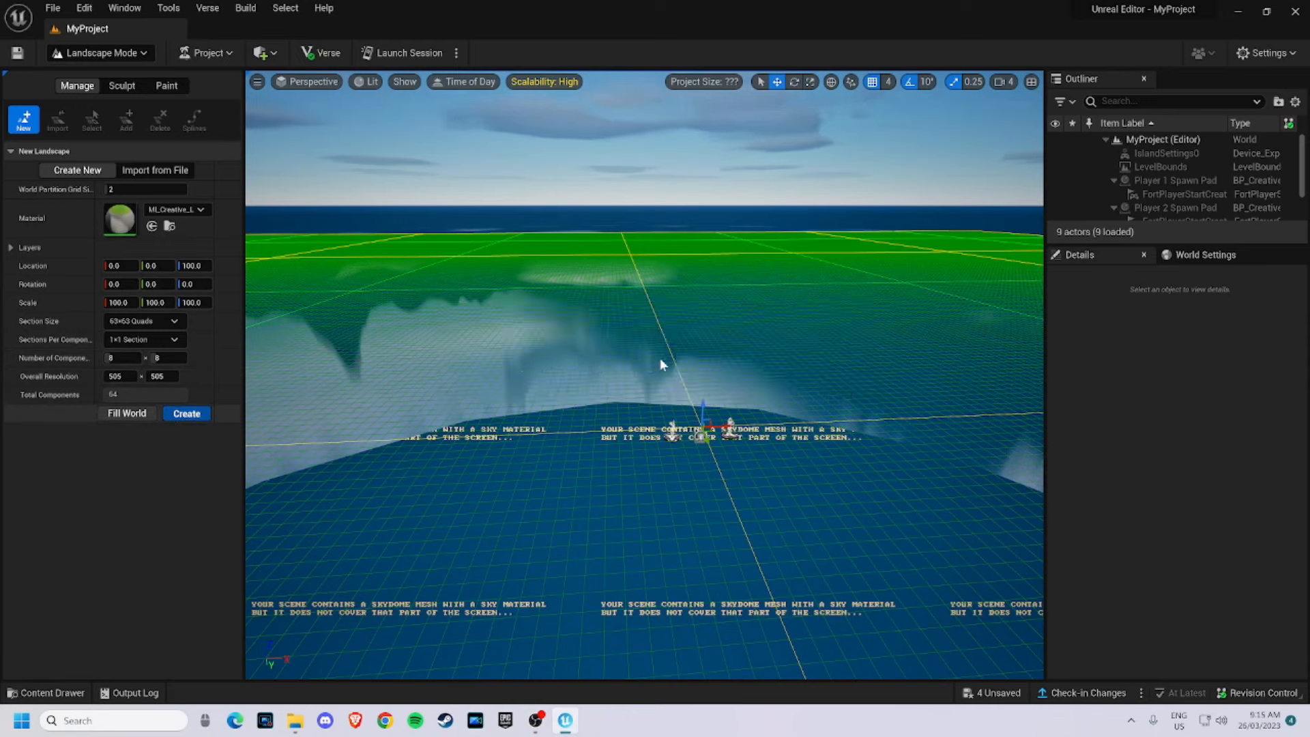
pyautogui.moveTo(803, 321)
pyautogui.mouseDown(button='right')
pyautogui.moveTo(758, 329)
pyautogui.moveTo(802, 333)
pyautogui.moveTo(764, 332)
pyautogui.moveTo(723, 299)
pyautogui.moveTo(750, 315)
pyautogui.moveTo(823, 317)
pyautogui.moveTo(829, 287)
pyautogui.moveTo(948, 314)
pyautogui.moveTo(1049, 292)
pyautogui.mouseUp(button='right')
pyautogui.moveTo(424, 243); pyautogui.dragTo(471, 273, button='right')
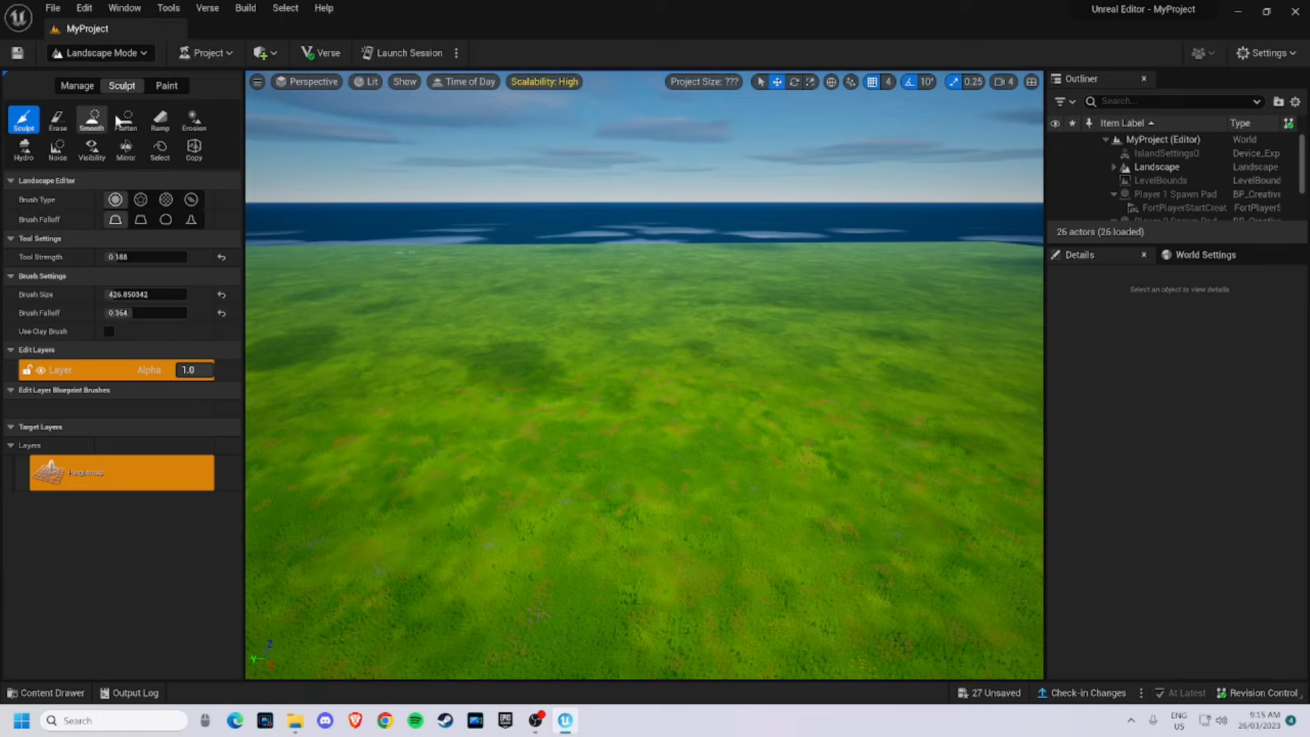
# - Sculpt a large mountain with tool strength 0.444 and a brush size of about 1605
pyautogui.moveTo(546, 307)
pyautogui.mouseDown(button='right')
pyautogui.moveTo(580, 285)
pyautogui.moveTo(515, 290)
pyautogui.mouseUp(button='right')
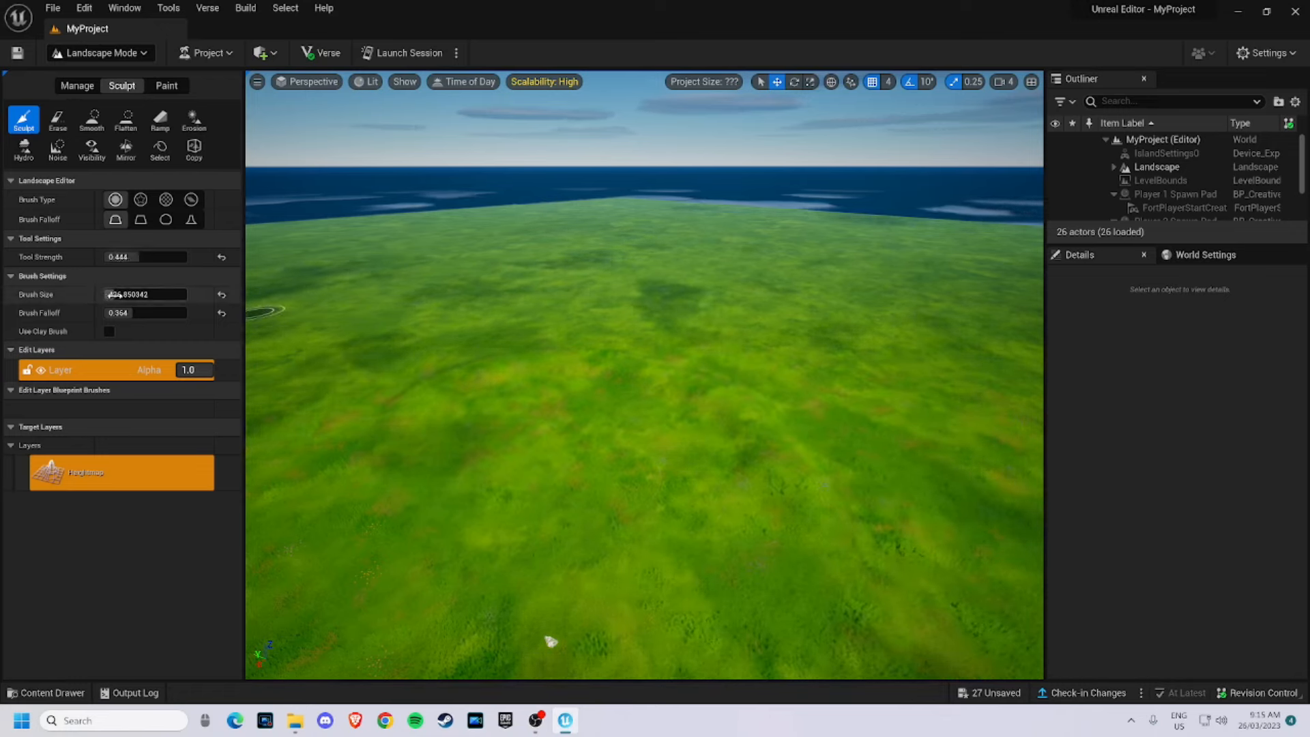
pyautogui.moveTo(448, 342)
pyautogui.mouseDown()
pyautogui.moveTo(577, 310)
pyautogui.moveTo(1013, 377)
pyautogui.mouseUp()
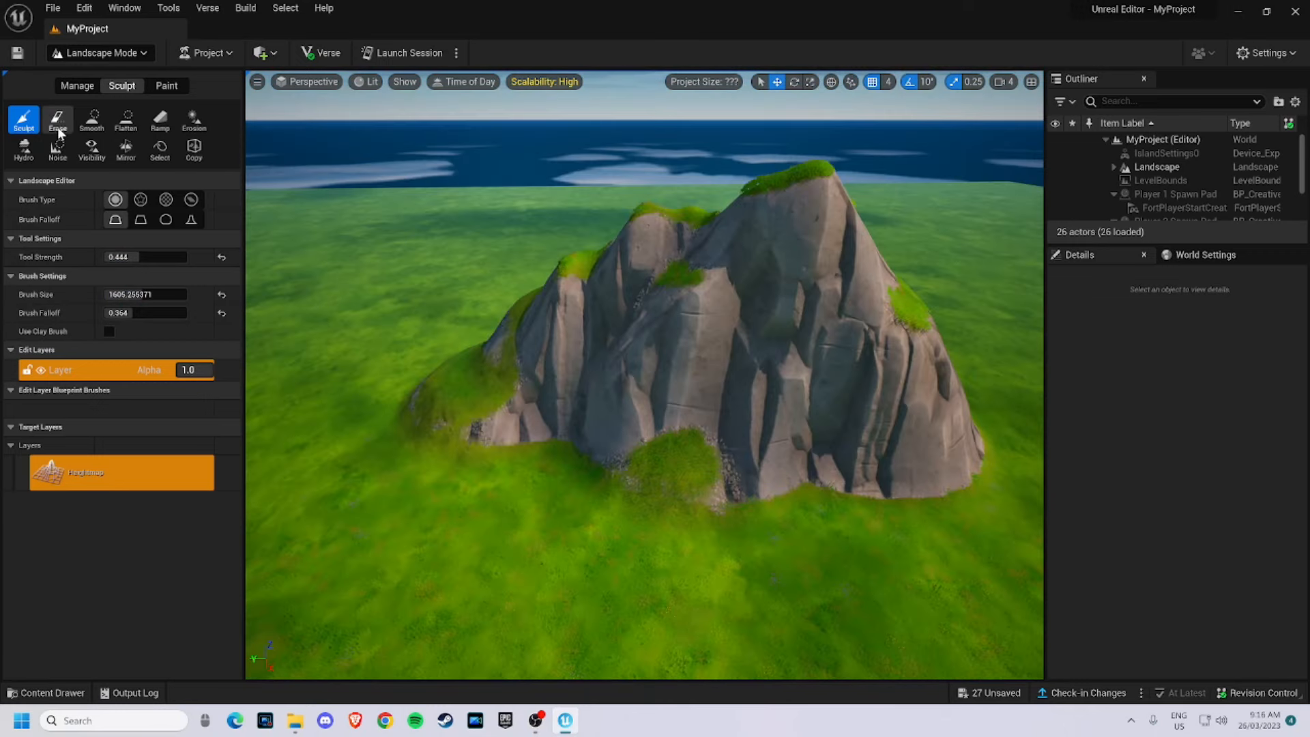
# - Erase and smooth the mountain down into a low grassy mound
pyautogui.click(57, 122)
pyautogui.moveTo(345, 380)
pyautogui.mouseDown()
pyautogui.moveTo(397, 501)
pyautogui.moveTo(452, 415)
pyautogui.moveTo(540, 366)
pyautogui.moveTo(836, 460)
pyautogui.moveTo(909, 409)
pyautogui.moveTo(764, 334)
pyautogui.moveTo(554, 324)
pyautogui.mouseUp()
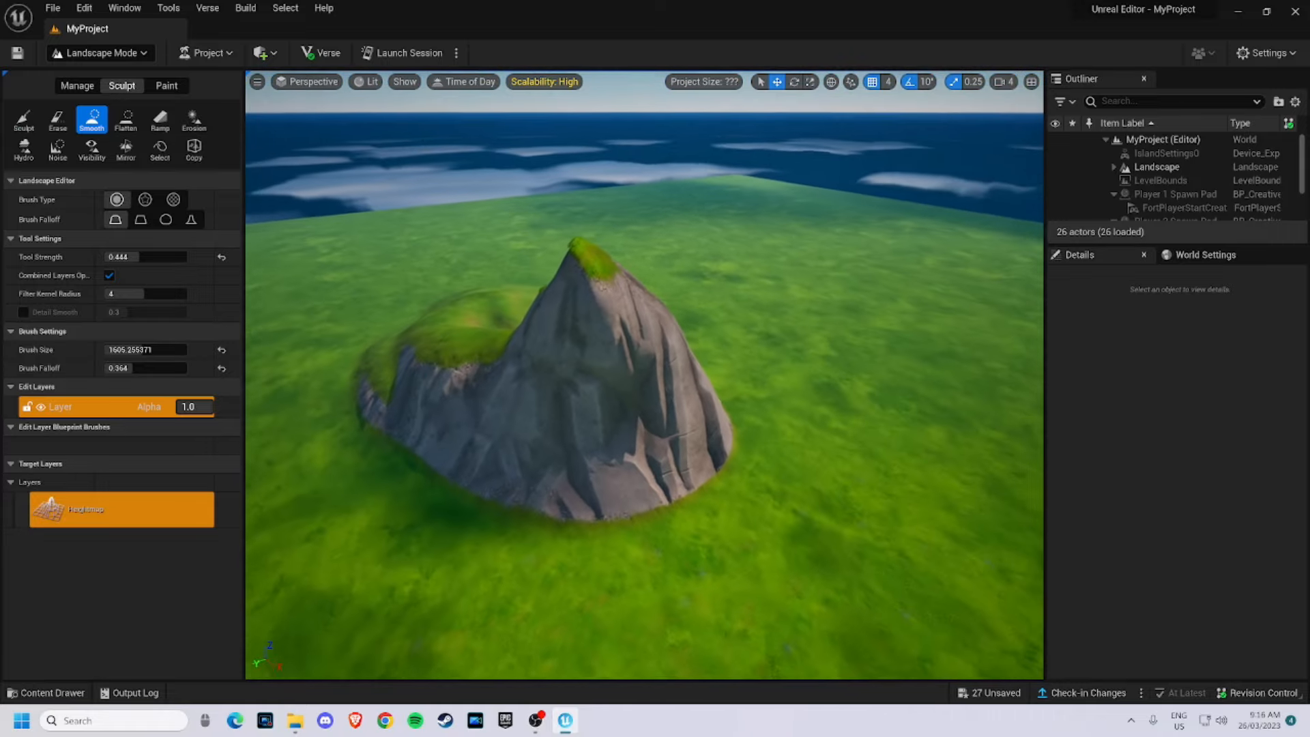
pyautogui.moveTo(262, 220); pyautogui.dragTo(262, 220, button='right')
pyautogui.moveTo(621, 343)
pyautogui.mouseDown()
pyautogui.moveTo(687, 306)
pyautogui.moveTo(576, 392)
pyautogui.moveTo(500, 403)
pyautogui.moveTo(444, 390)
pyautogui.moveTo(519, 441)
pyautogui.moveTo(661, 437)
pyautogui.moveTo(819, 410)
pyautogui.mouseUp()
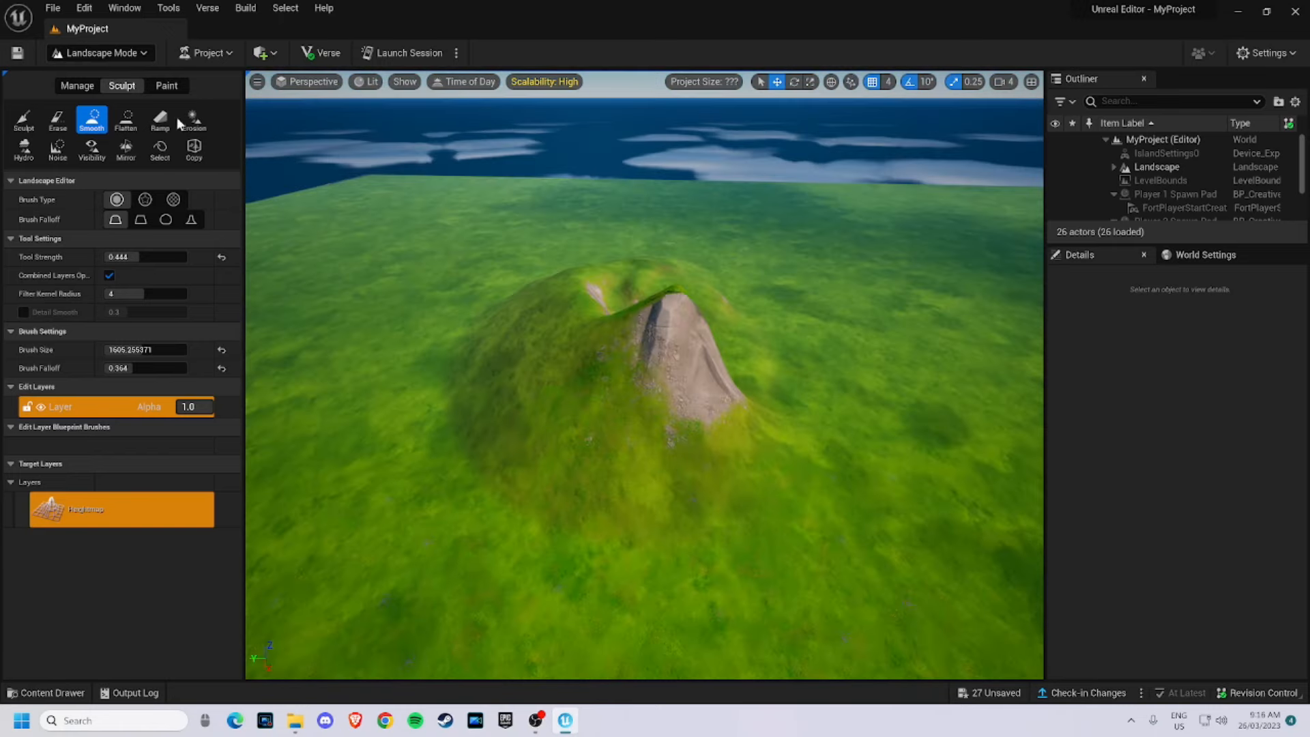
# - Flatten the mound into a tall, flat-topped plateau
pyautogui.click(126, 121)
pyautogui.moveTo(667, 314)
pyautogui.mouseDown()
pyautogui.moveTo(591, 351)
pyautogui.moveTo(509, 336)
pyautogui.moveTo(509, 281)
pyautogui.moveTo(576, 249)
pyautogui.moveTo(673, 259)
pyautogui.moveTo(682, 299)
pyautogui.mouseUp()
pyautogui.scroll(3, 682, 299)
# - Place Ramp points from the plateau top down to the ground, with ramp width 8192 and side falloff 0.352
pyautogui.click(169, 129)
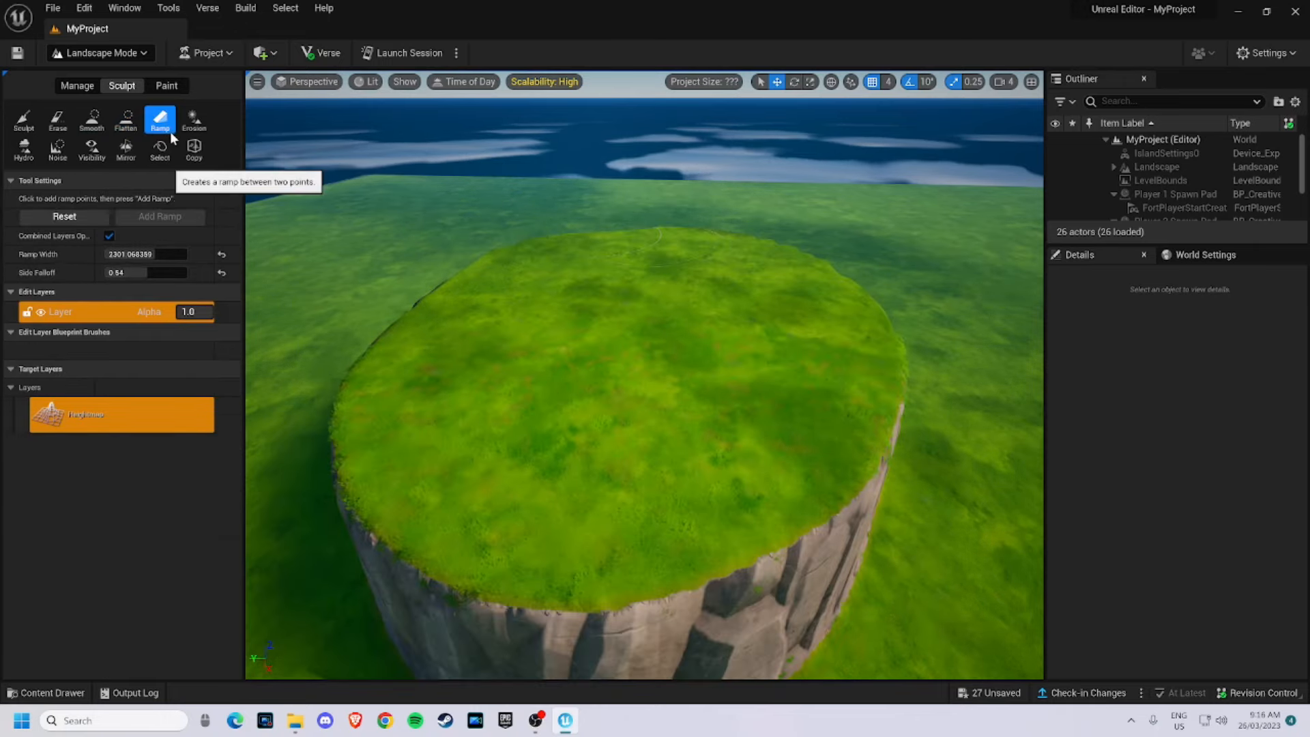
pyautogui.moveTo(616, 212); pyautogui.dragTo(607, 181, button='right')
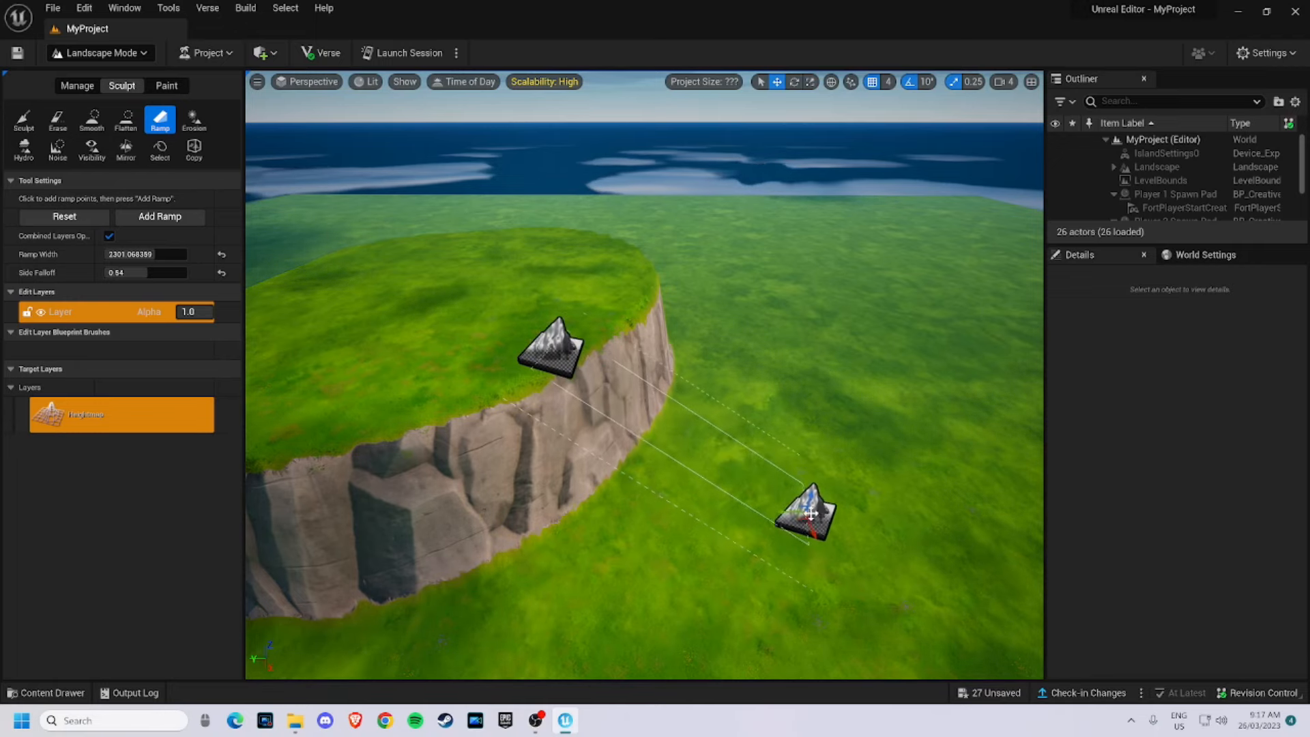
pyautogui.moveTo(845, 520); pyautogui.dragTo(853, 512)
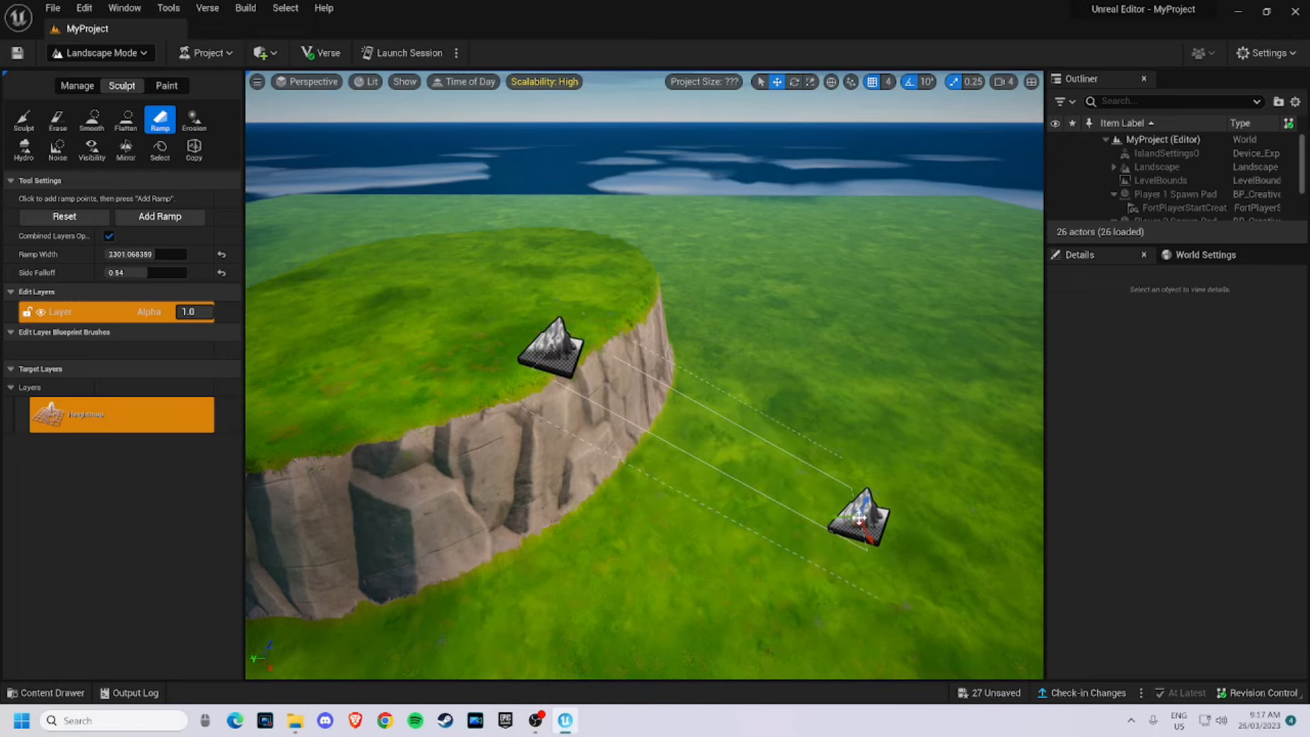
pyautogui.moveTo(893, 429); pyautogui.dragTo(815, 437, button='right')
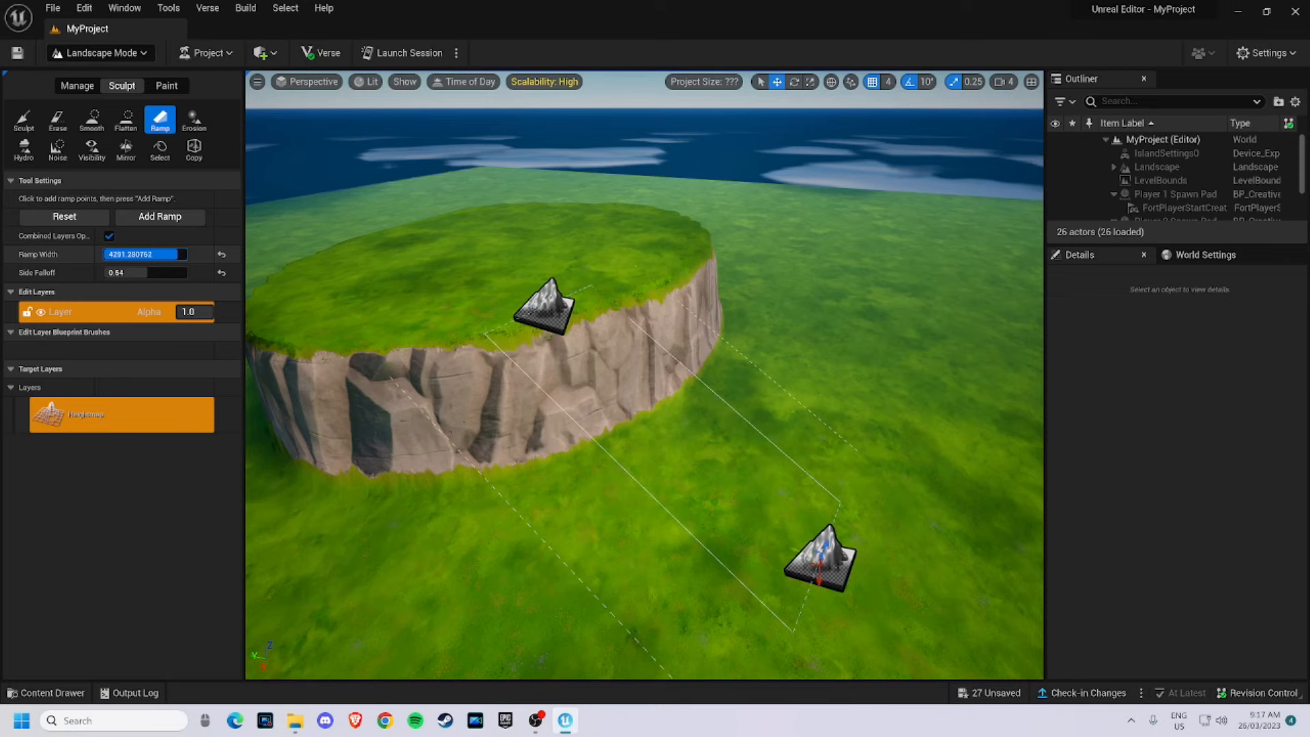
pyautogui.moveTo(158, 255)
pyautogui.mouseDown()
pyautogui.moveTo(130, 255)
pyautogui.moveTo(144, 255)
pyautogui.mouseUp()
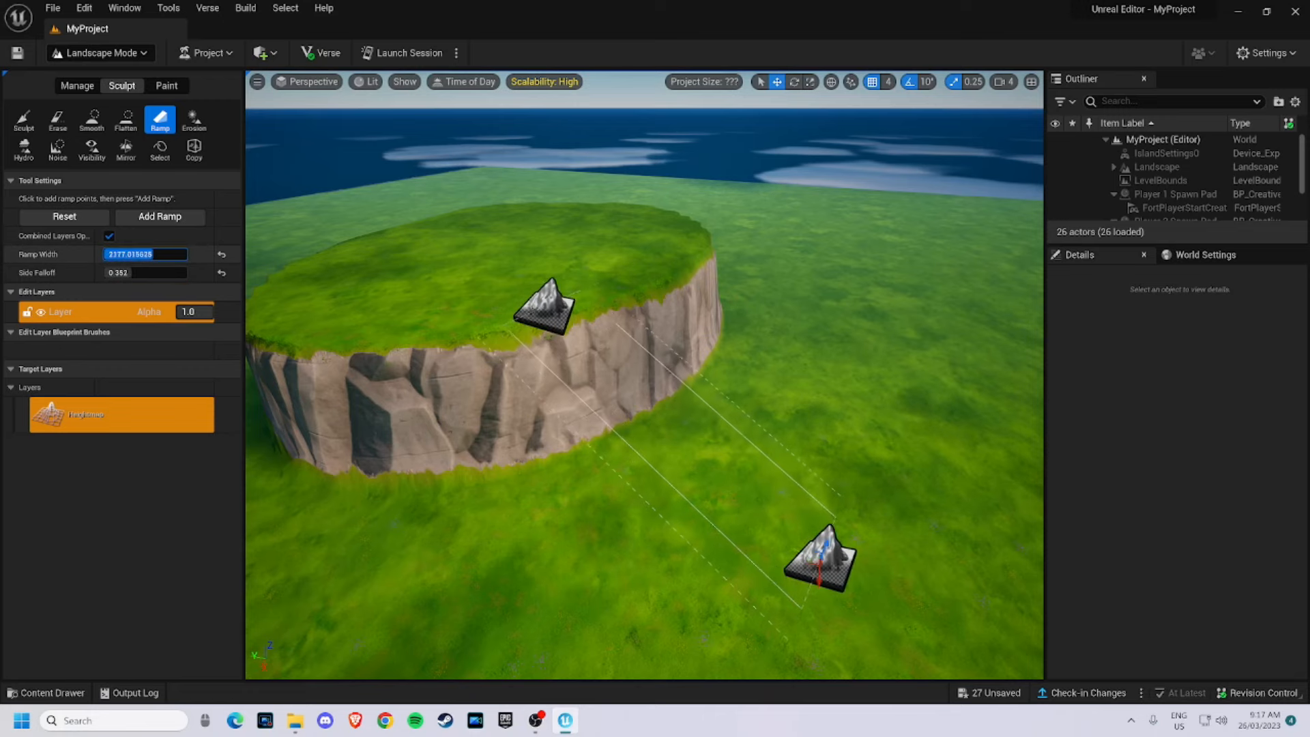
pyautogui.moveTo(557, 314); pyautogui.dragTo(606, 281)
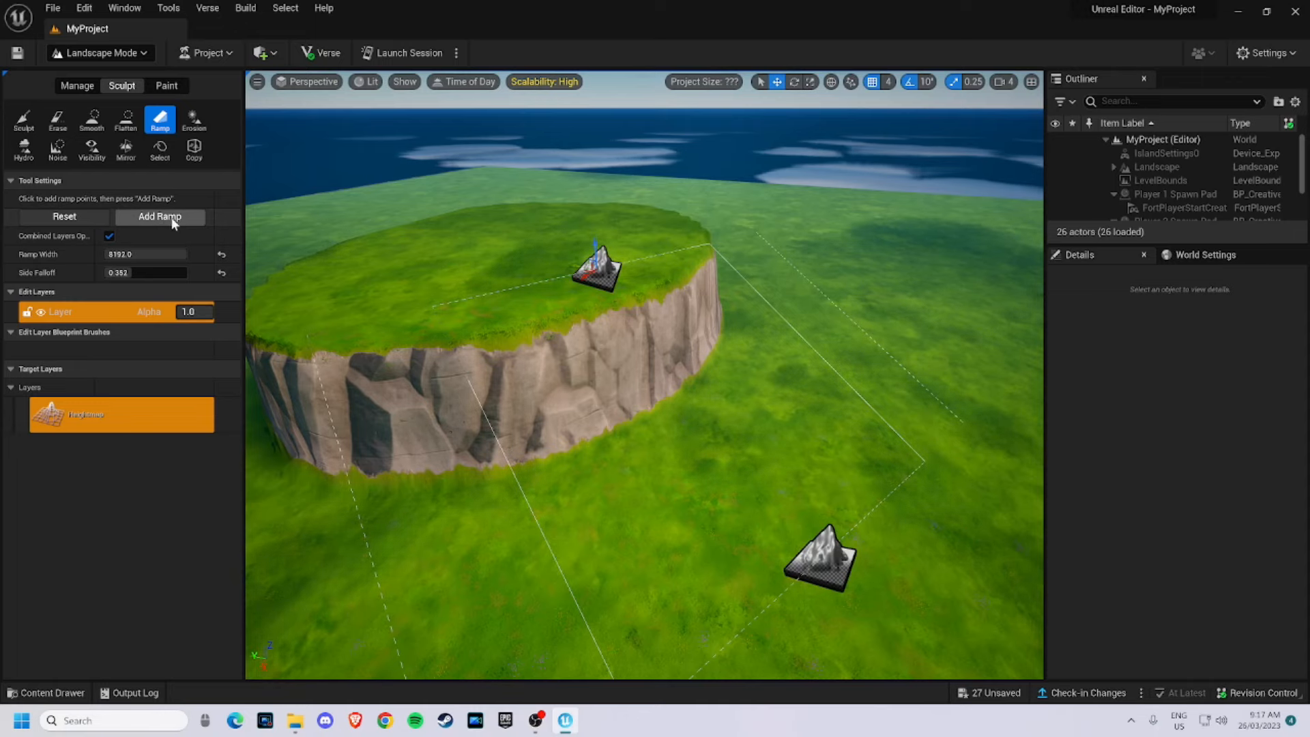
# - Add the ramp between the two placed points
pyautogui.click(174, 219)
pyautogui.moveTo(548, 366); pyautogui.dragTo(519, 327, button='right')
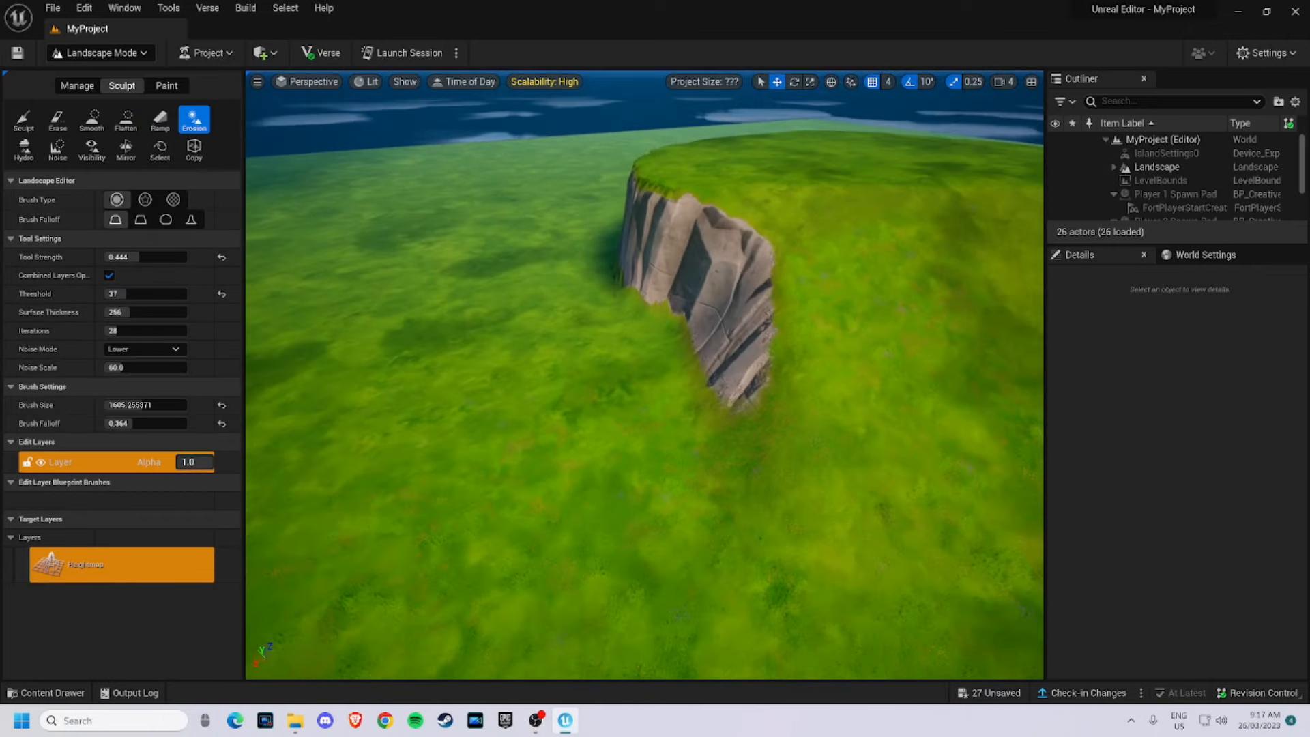
pyautogui.moveTo(546, 341)
pyautogui.mouseDown(button='right')
pyautogui.moveTo(525, 335)
pyautogui.moveTo(551, 346)
pyautogui.mouseUp(button='right')
pyautogui.moveTo(555, 348)
pyautogui.mouseDown()
pyautogui.moveTo(653, 432)
pyautogui.moveTo(620, 335)
pyautogui.moveTo(275, 295)
pyautogui.mouseUp()
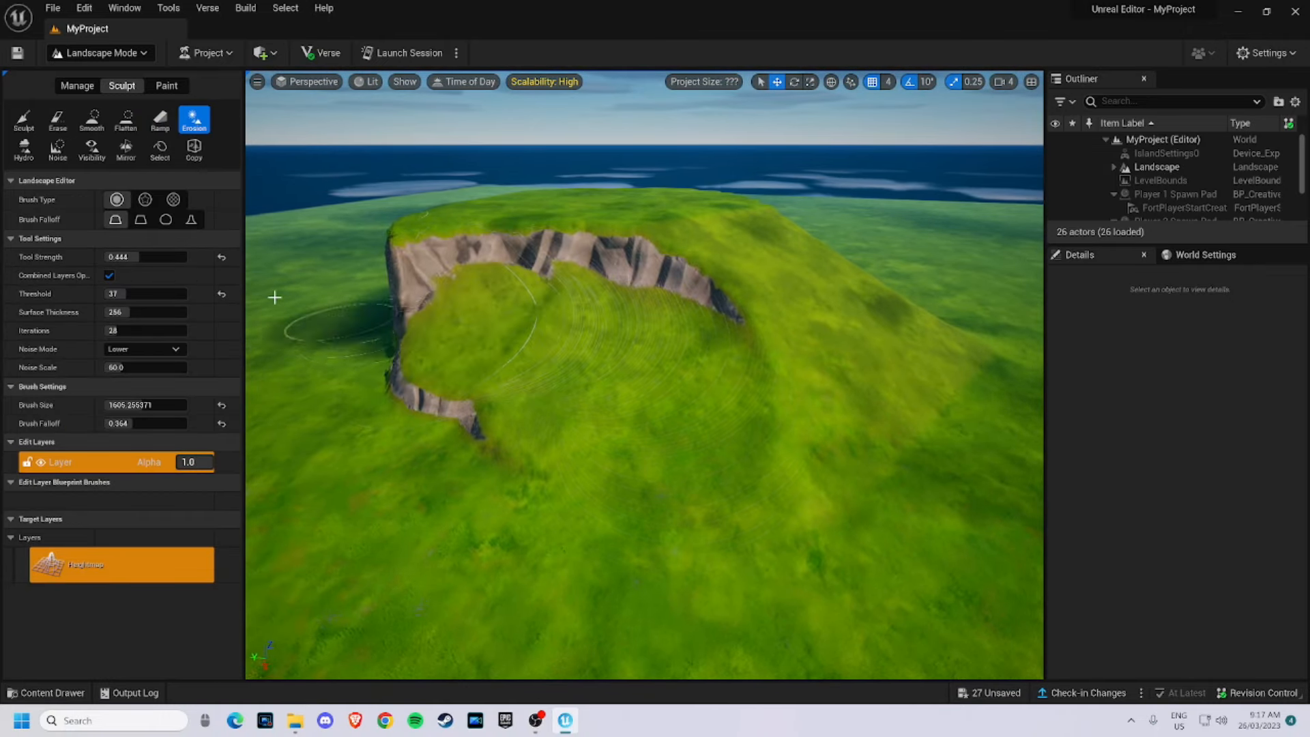
# - Apply Hydro erosion brush strokes across the sloped plateau
pyautogui.click(24, 150)
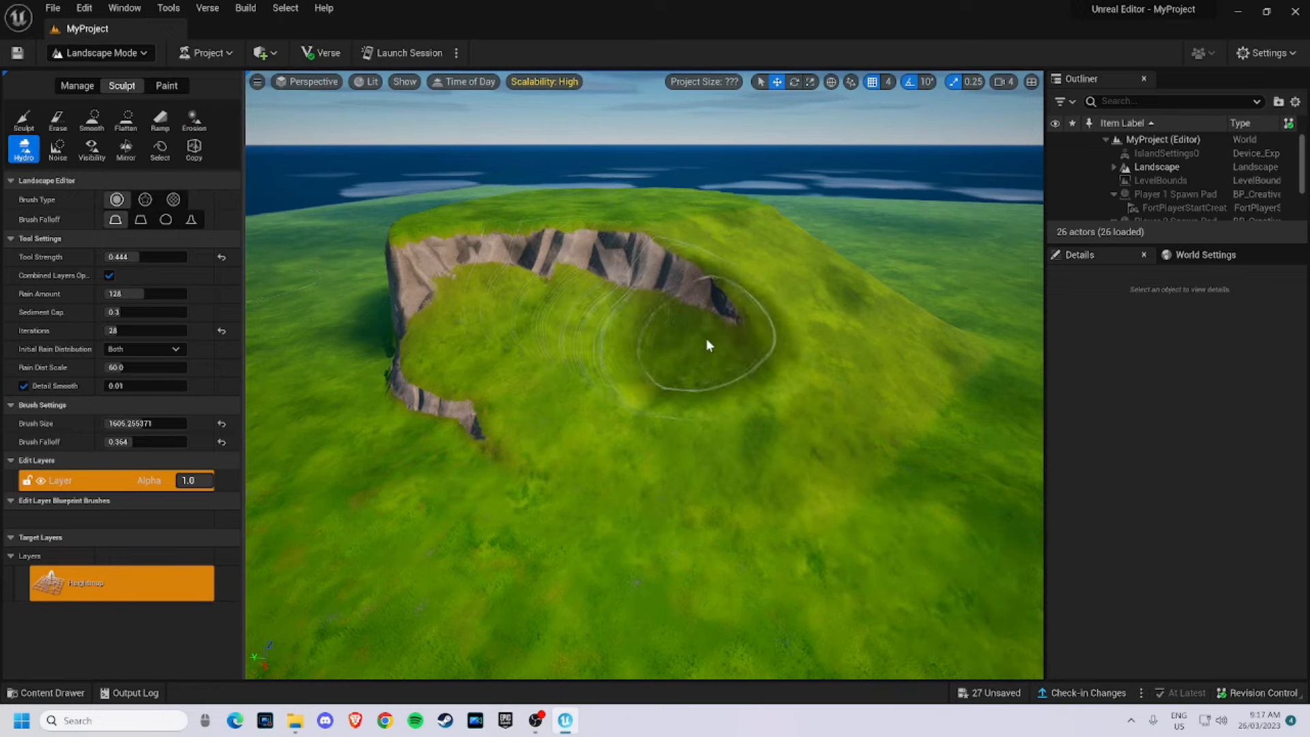
pyautogui.moveTo(650, 287)
pyautogui.mouseDown()
pyautogui.moveTo(448, 305)
pyautogui.moveTo(462, 459)
pyautogui.moveTo(647, 500)
pyautogui.mouseUp()
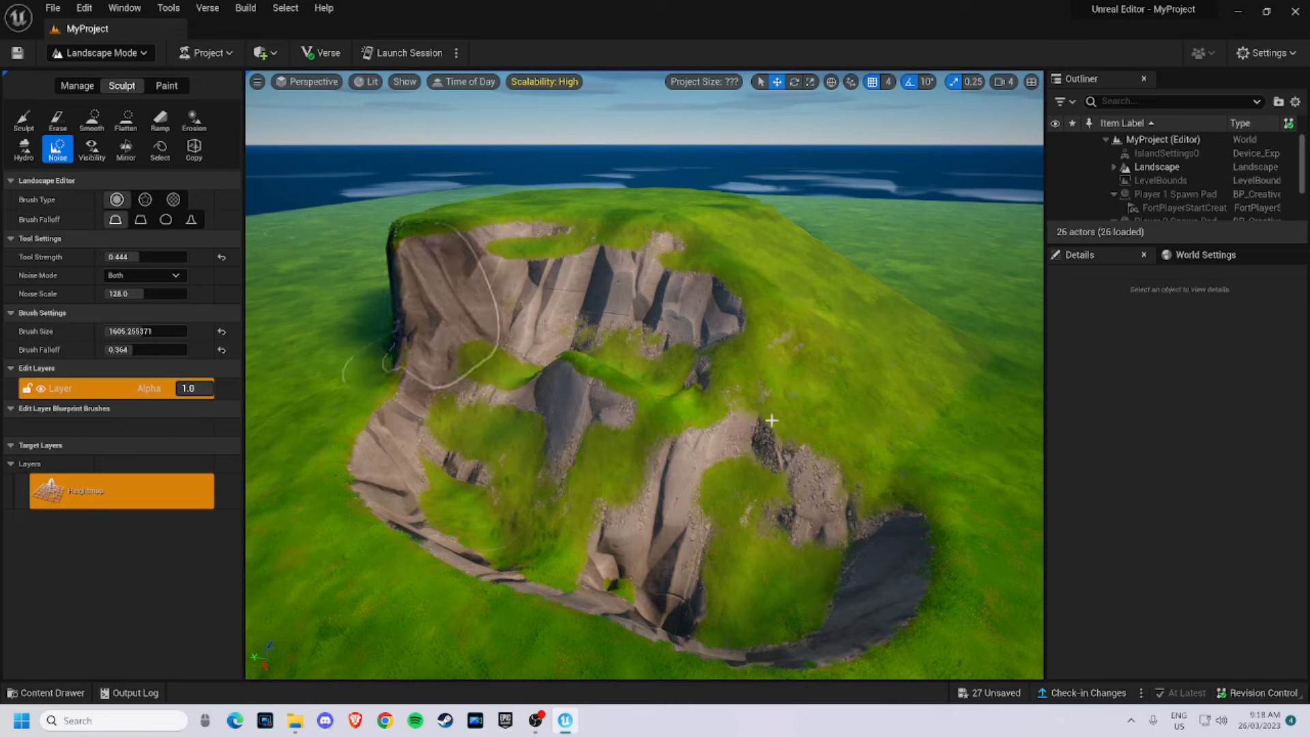
pyautogui.moveTo(847, 447); pyautogui.dragTo(819, 430, button='right')
pyautogui.moveTo(738, 403)
pyautogui.mouseDown()
pyautogui.moveTo(571, 430)
pyautogui.moveTo(742, 491)
pyautogui.moveTo(889, 503)
pyautogui.moveTo(766, 395)
pyautogui.moveTo(664, 430)
pyautogui.mouseUp()
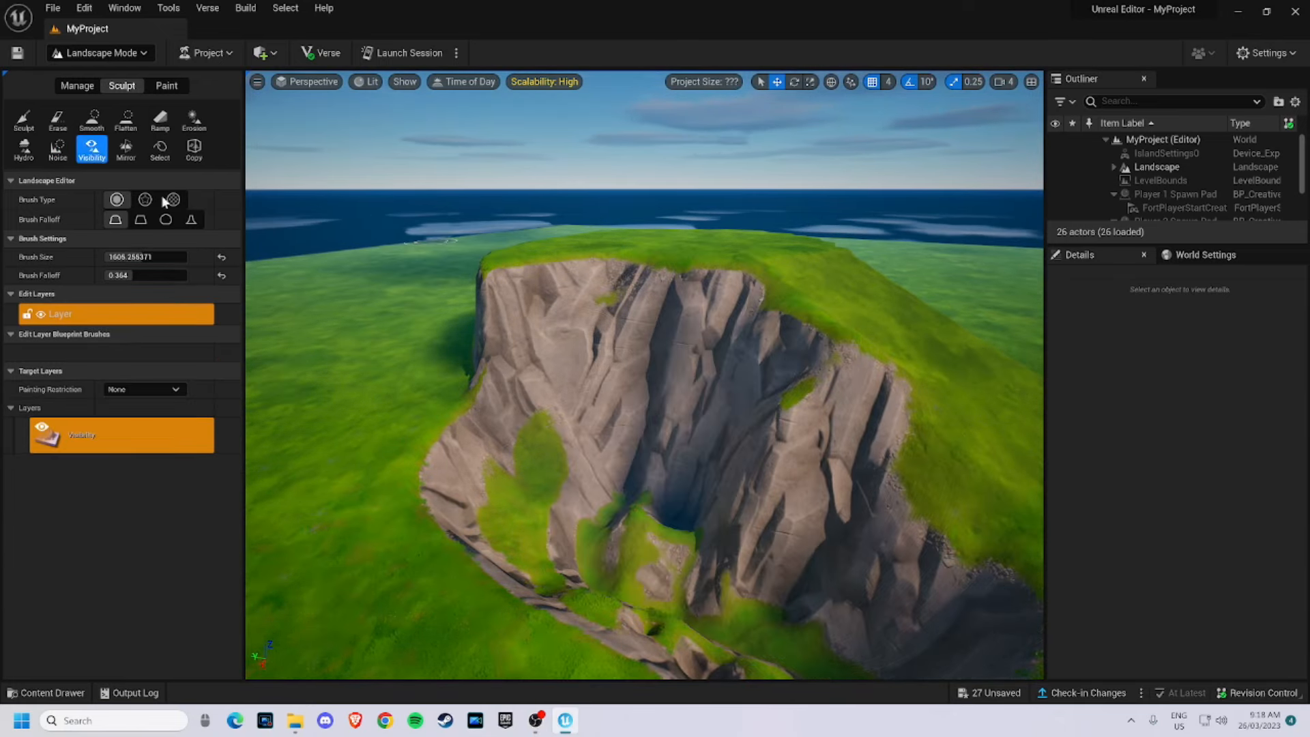
# - Roughen the cliff with Noise and sculpt a tall rocky peak beside the plateau
pyautogui.moveTo(649, 360); pyautogui.dragTo(733, 356, button='right')
pyautogui.press('w')
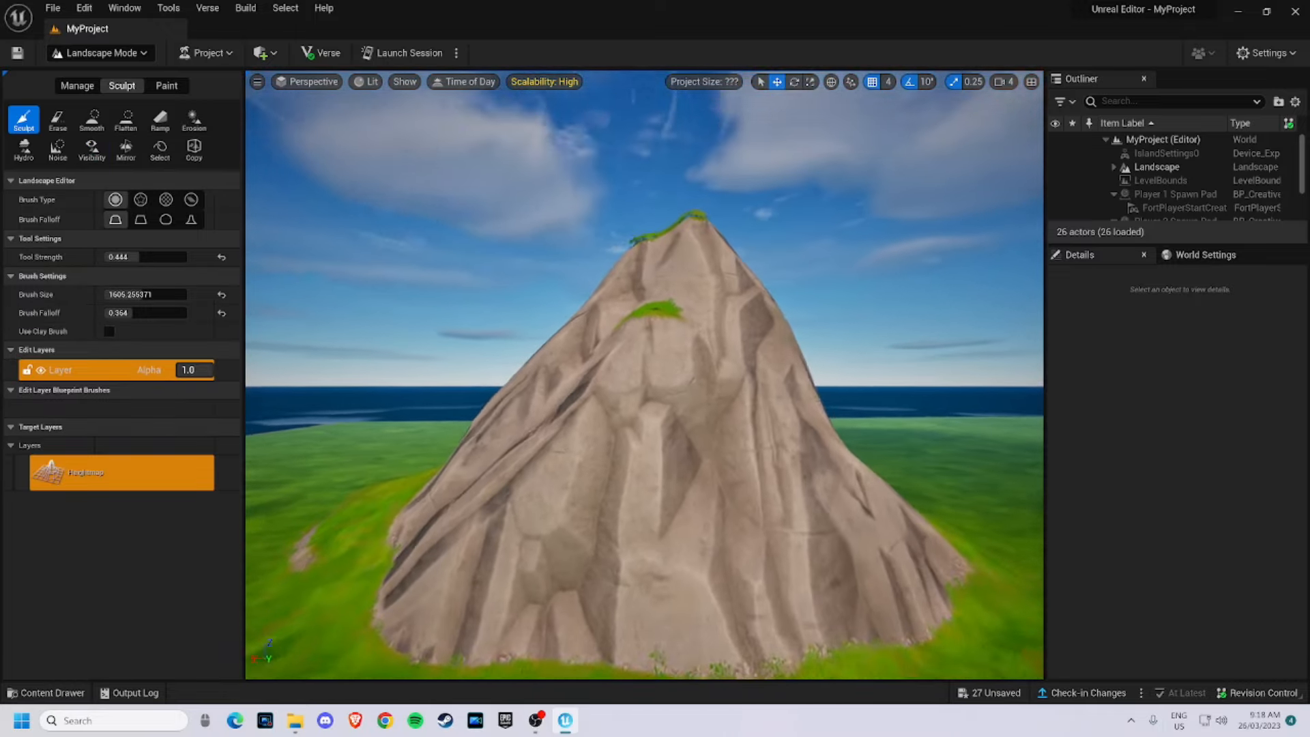
pyautogui.press('w')
pyautogui.press('d')
pyautogui.moveTo(645, 375)
pyautogui.mouseDown(button='right')
pyautogui.moveTo(563, 386)
pyautogui.moveTo(454, 366)
pyautogui.moveTo(358, 387)
pyautogui.moveTo(151, 385)
pyautogui.mouseUp(button='right')
pyautogui.press('s')
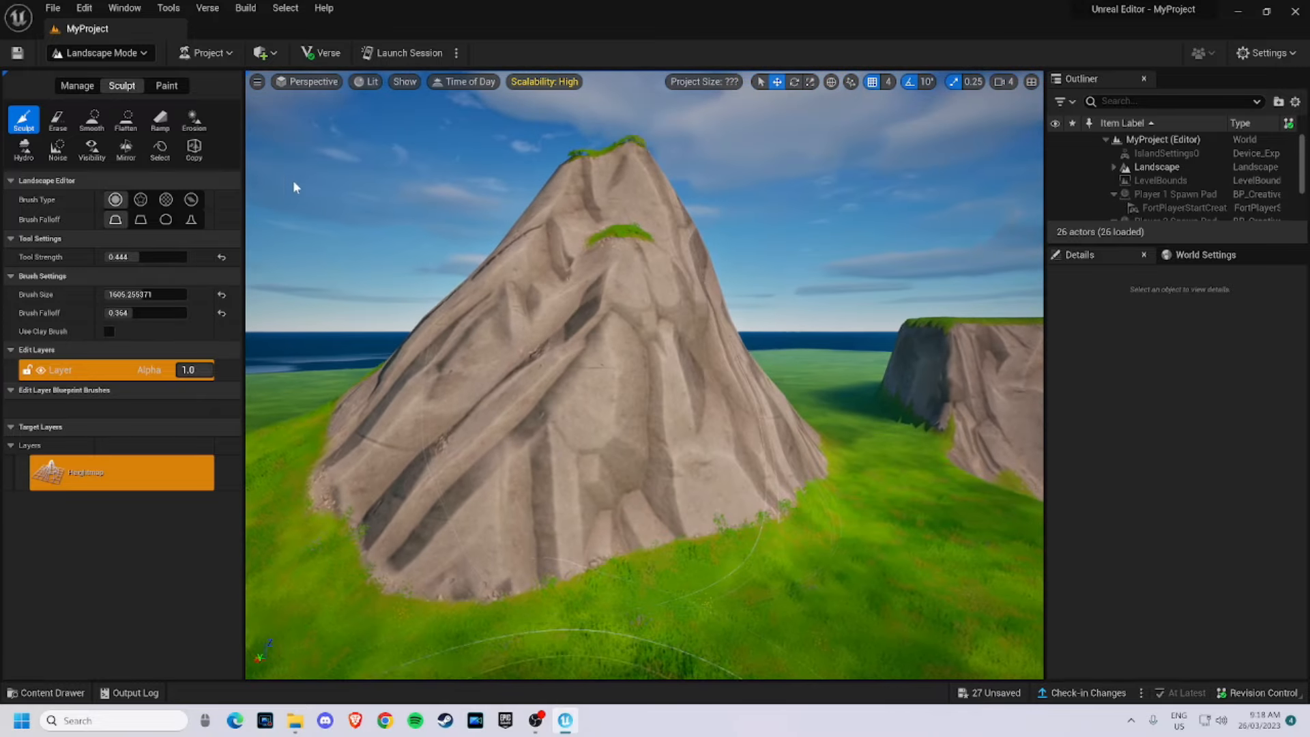
# - Mask a large hole through the peak with the Visibility tool, then undo the masking
pyautogui.click(92, 149)
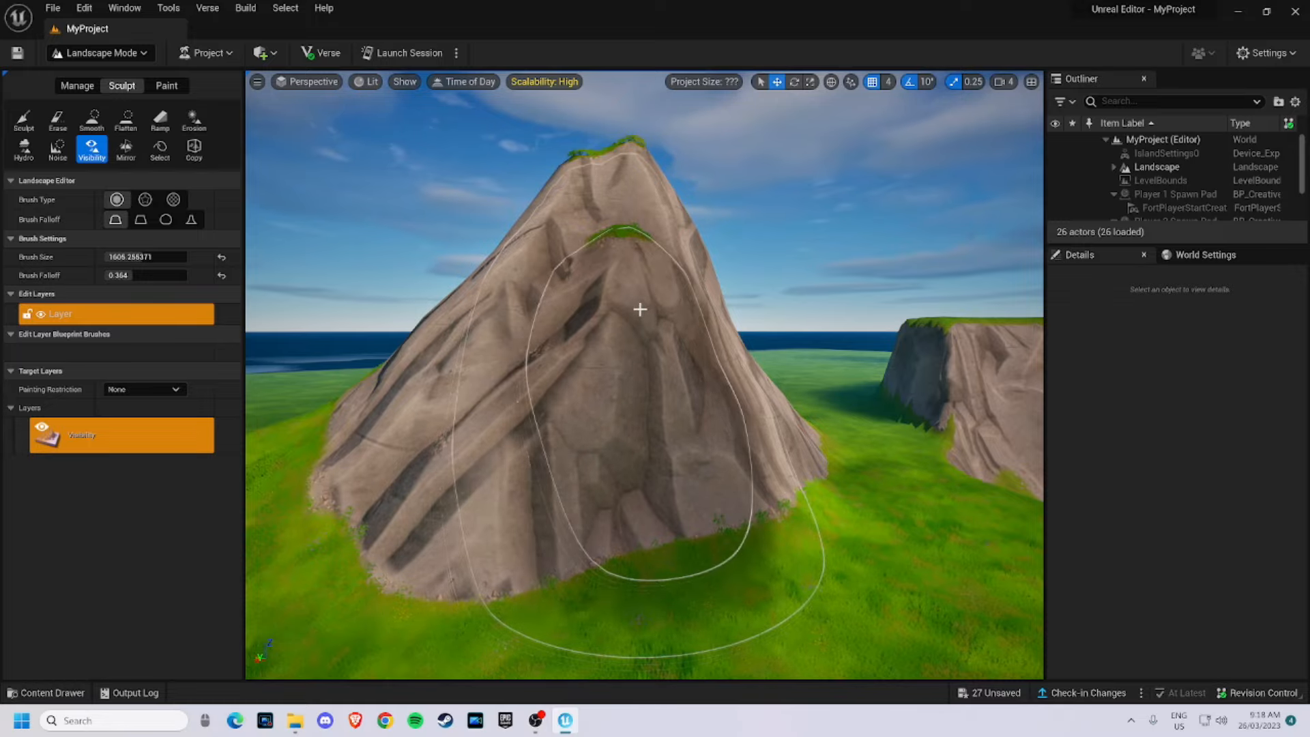
pyautogui.moveTo(713, 519)
pyautogui.mouseDown(button='right')
pyautogui.moveTo(699, 593)
pyautogui.moveTo(699, 505)
pyautogui.moveTo(631, 519)
pyautogui.moveTo(703, 546)
pyautogui.moveTo(737, 580)
pyautogui.moveTo(915, 586)
pyautogui.moveTo(894, 579)
pyautogui.mouseUp(button='right')
pyautogui.press('s')
pyautogui.press('w')
pyautogui.press('d')
pyautogui.press('w')
pyautogui.press('a')
pyautogui.press('s')
pyautogui.press('a')
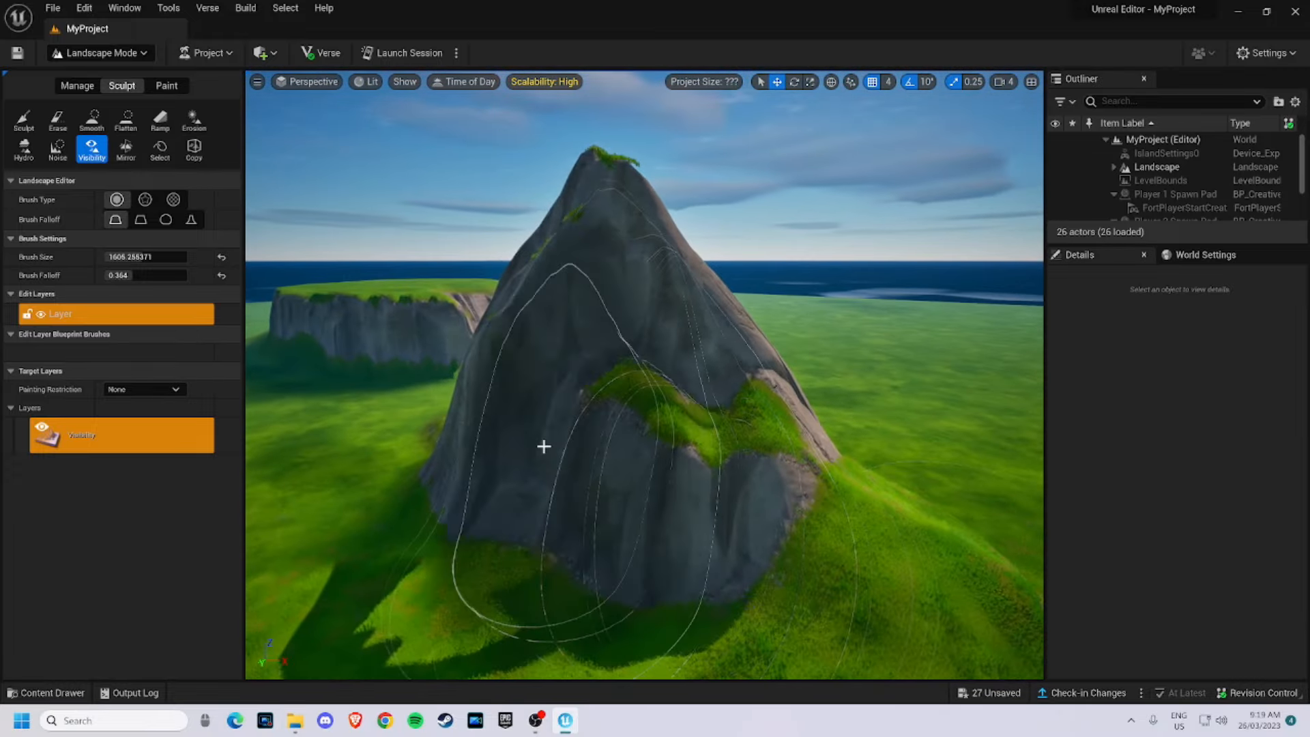
pyautogui.moveTo(544, 447); pyautogui.dragTo(537, 407)
pyautogui.press('w')
pyautogui.moveTo(538, 407)
pyautogui.mouseDown(button='right')
pyautogui.moveTo(601, 365)
pyautogui.moveTo(812, 349)
pyautogui.moveTo(833, 382)
pyautogui.moveTo(976, 385)
pyautogui.mouseUp(button='right')
pyautogui.press('a')
pyautogui.press('s')
pyautogui.press('a')
pyautogui.moveTo(608, 495)
pyautogui.mouseDown(button='right')
pyautogui.moveTo(668, 447)
pyautogui.moveTo(656, 447)
pyautogui.mouseUp(button='right')
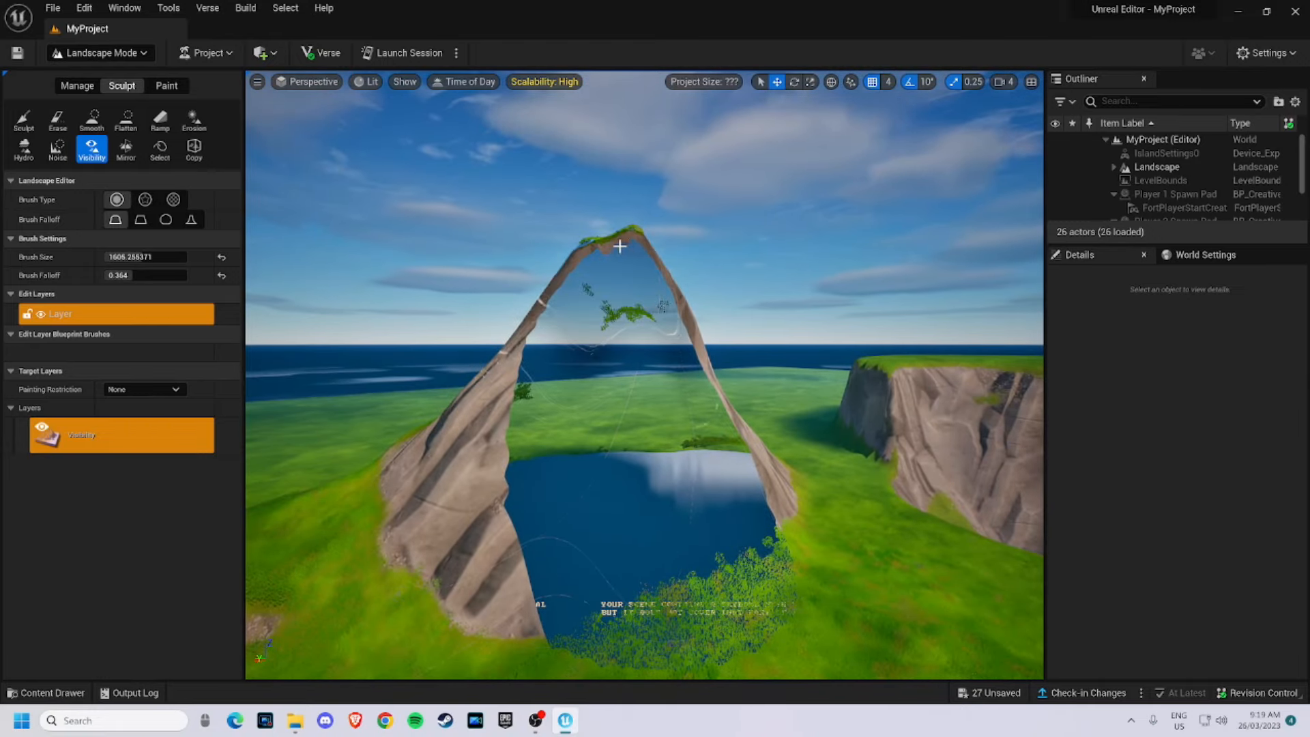
pyautogui.hotkey('ctrl', 'z')
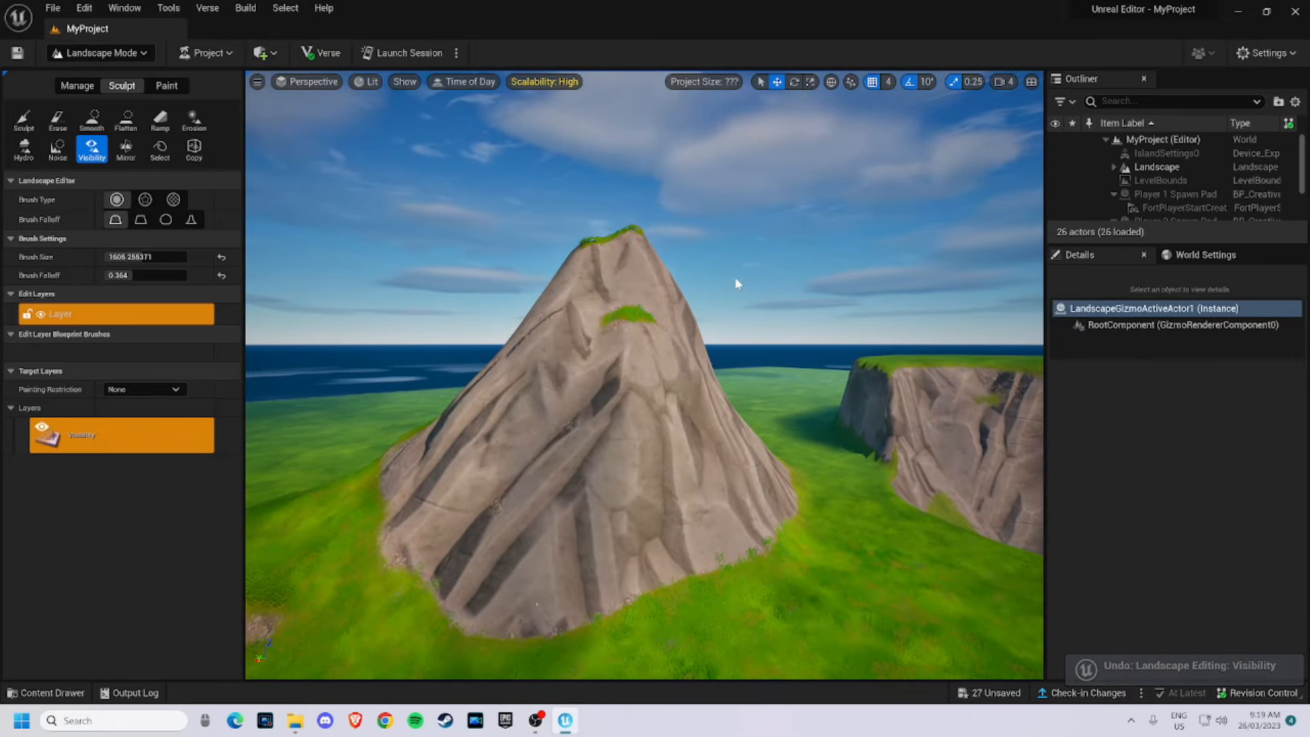
# - With a brush size of about 379, mask an arch-shaped hole through the peak's base using the Visibility tool
pyautogui.moveTo(735, 278); pyautogui.dragTo(740, 334, button='right')
pyautogui.press('w')
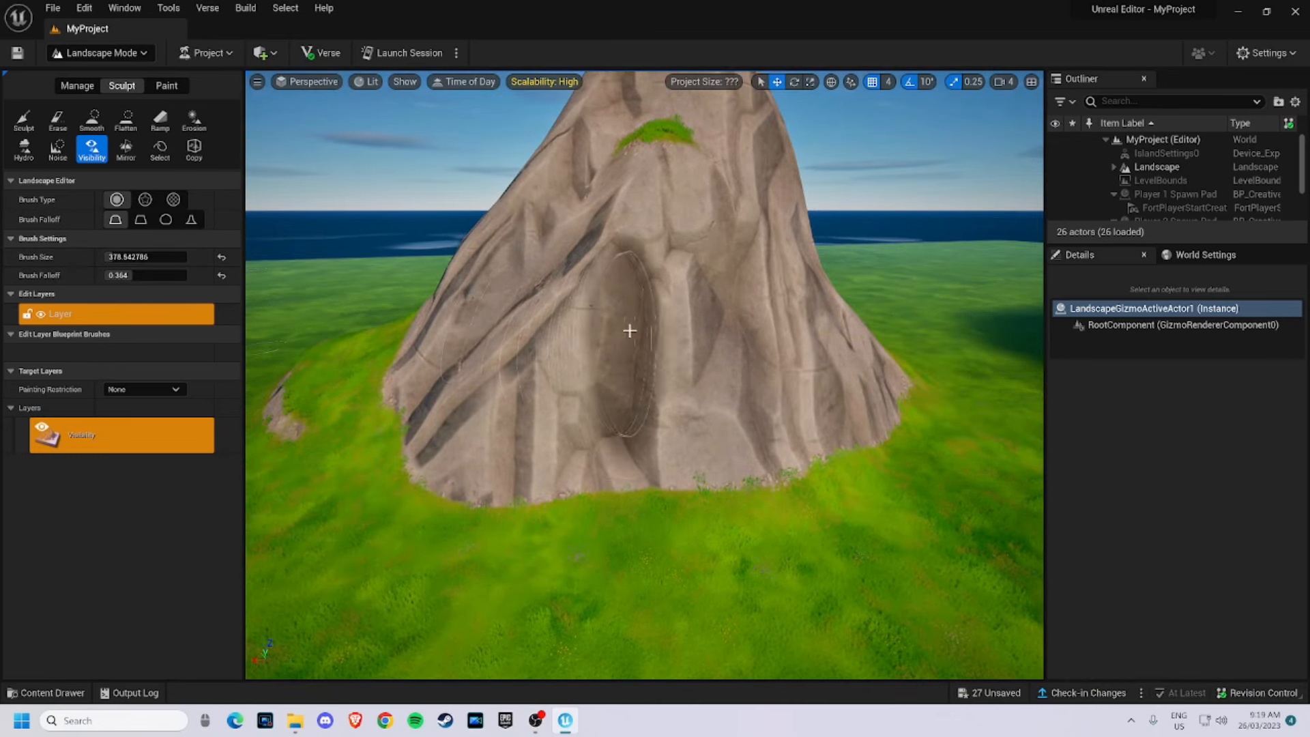
pyautogui.click(656, 395)
pyautogui.moveTo(697, 410)
pyautogui.mouseDown(button='right')
pyautogui.moveTo(839, 375)
pyautogui.moveTo(1031, 399)
pyautogui.moveTo(1021, 385)
pyautogui.mouseUp(button='right')
pyautogui.press('a')
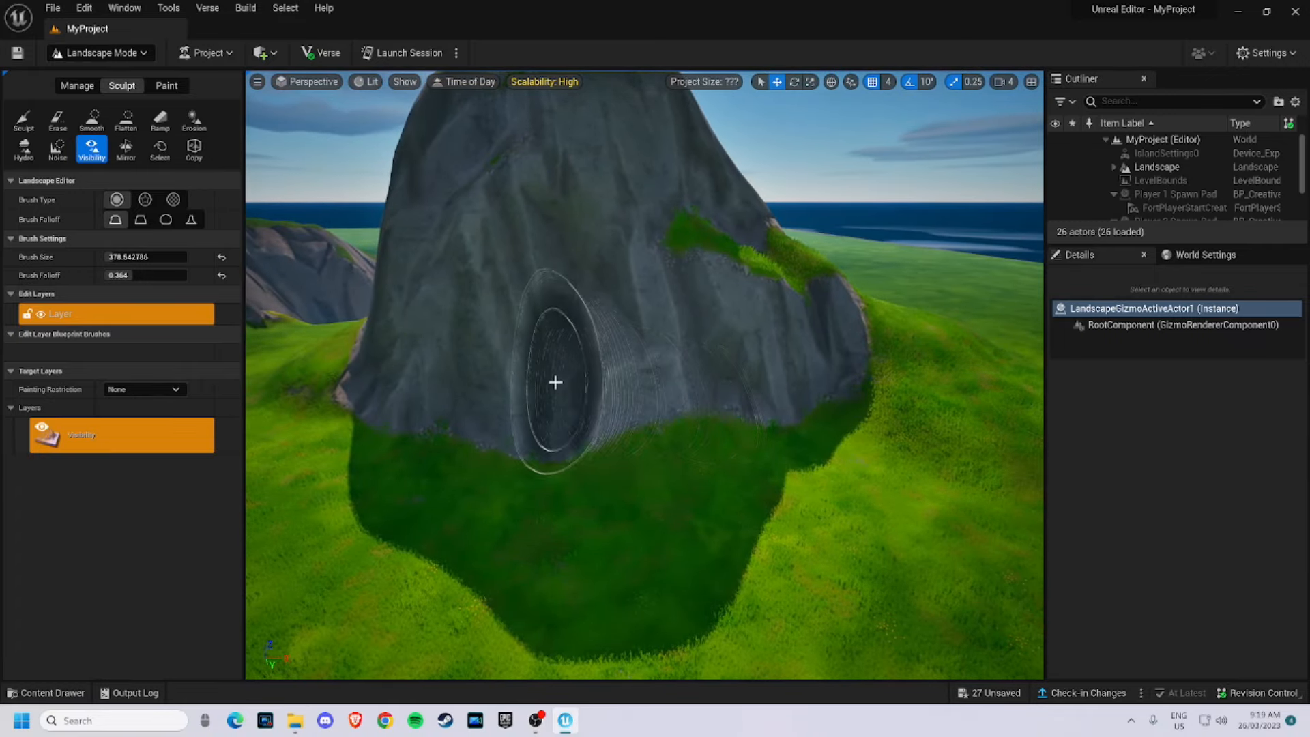
pyautogui.press('w')
pyautogui.moveTo(641, 425); pyautogui.dragTo(520, 421, button='right')
pyautogui.press('s')
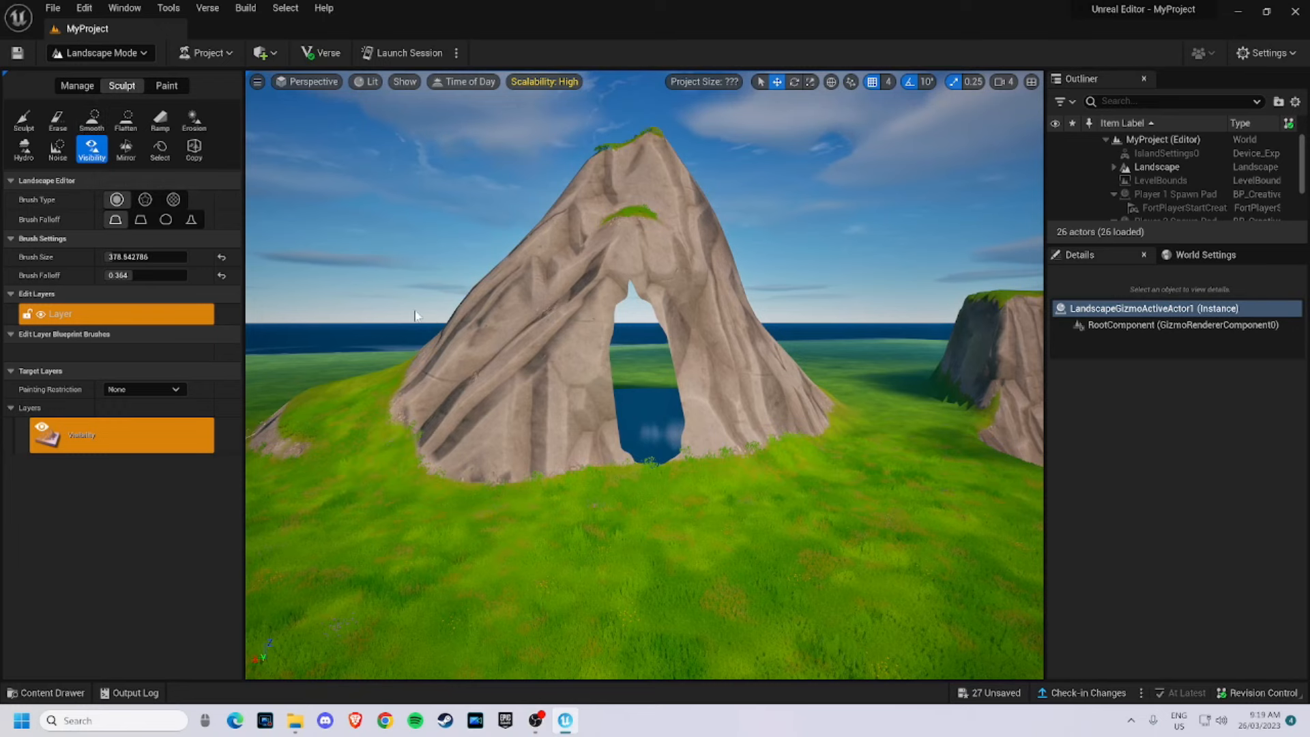
# - Switch to Selection Mode and search the Fortnite content folder for rock assets
pyautogui.click(106, 54)
pyautogui.click(99, 76)
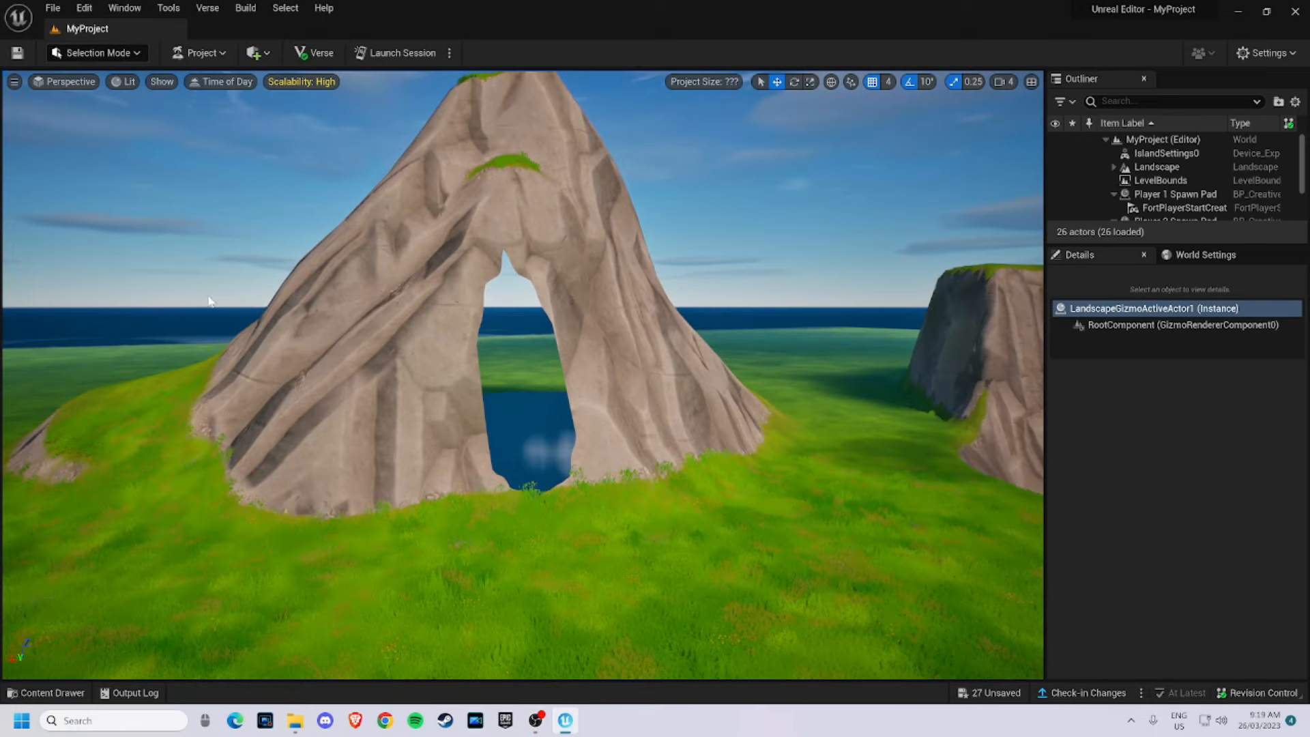
pyautogui.click(35, 692)
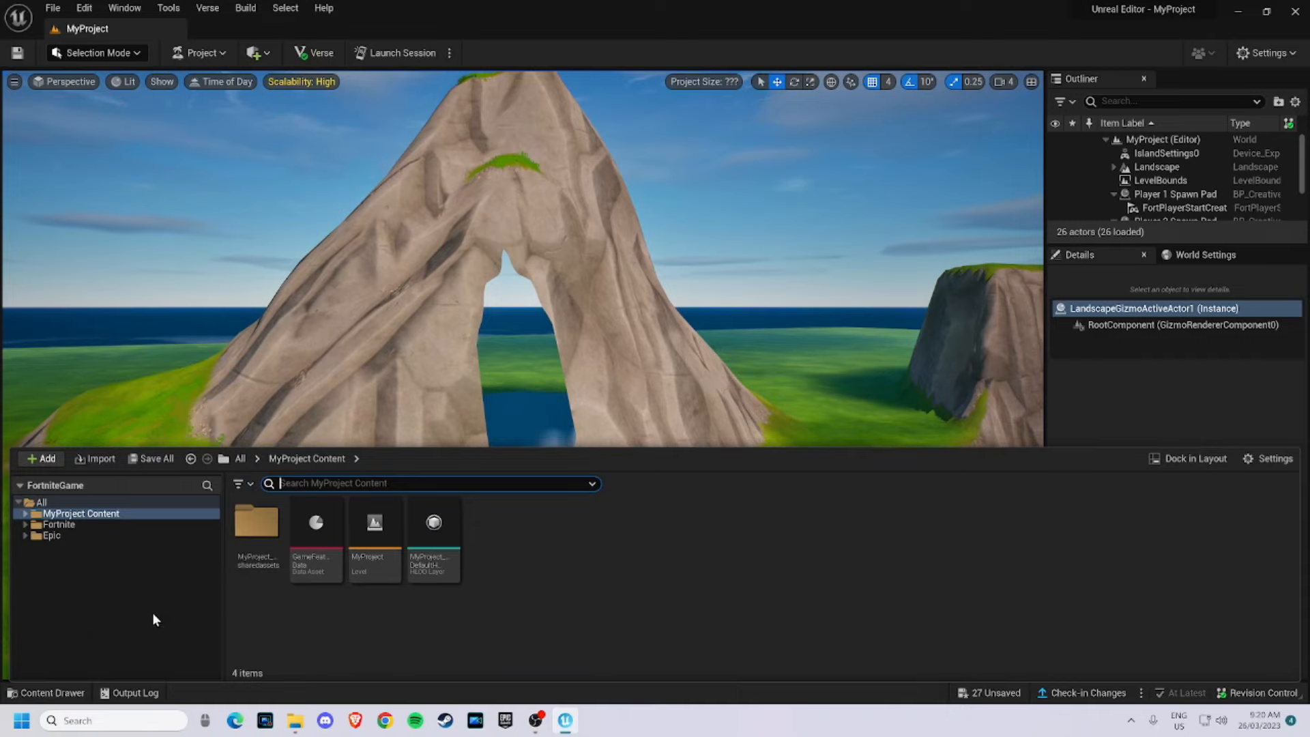
pyautogui.click(59, 525)
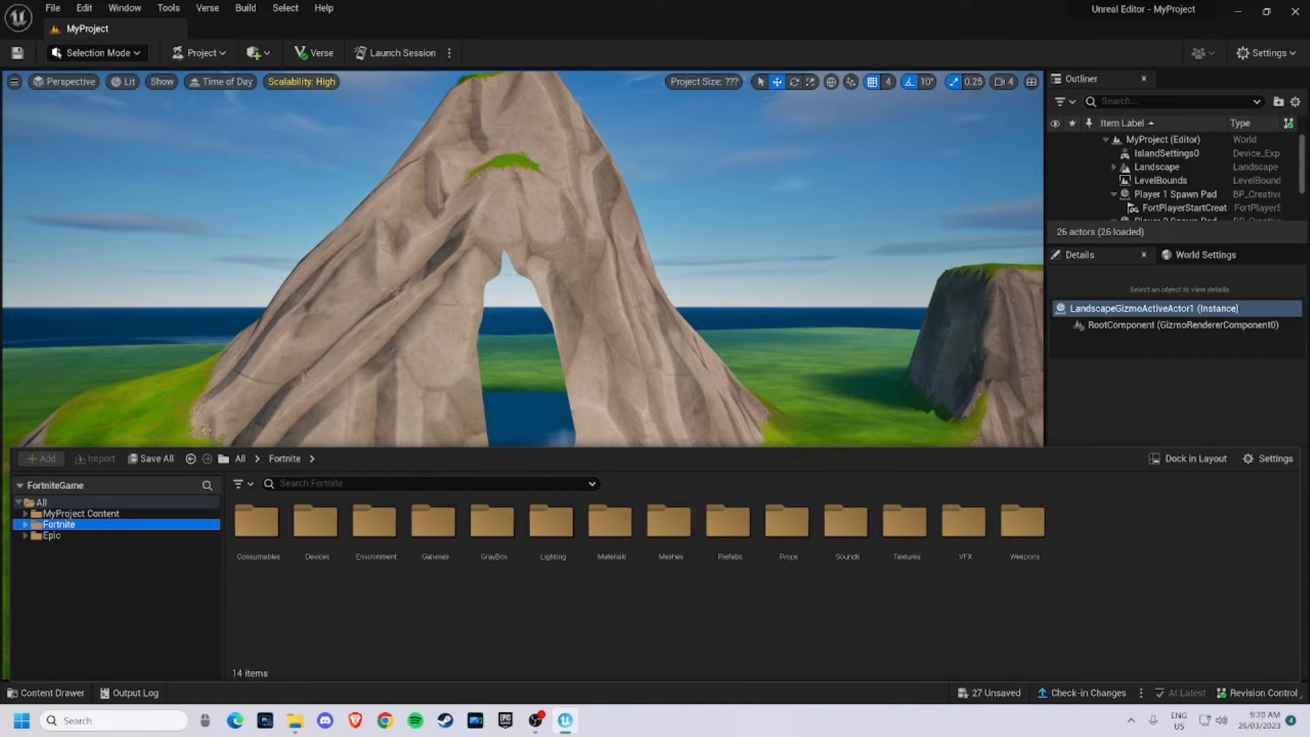
pyautogui.write('r')
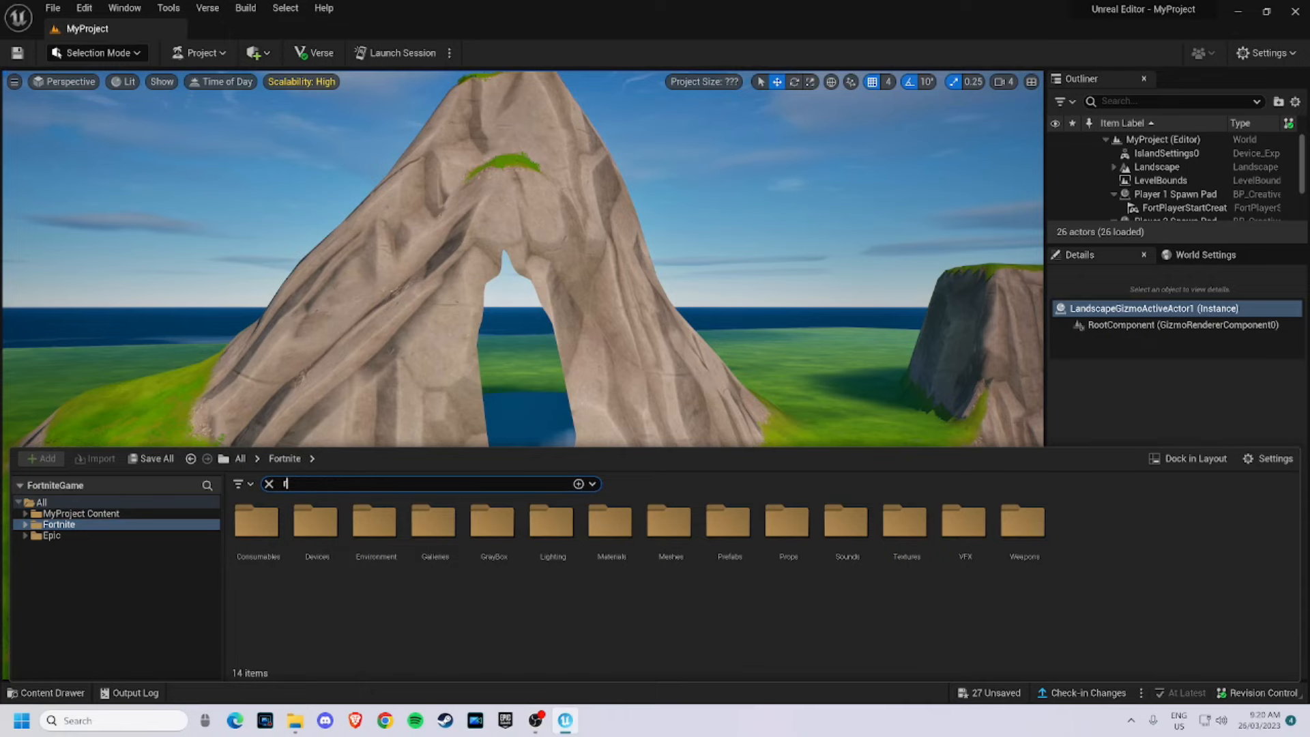
pyautogui.write('ock')
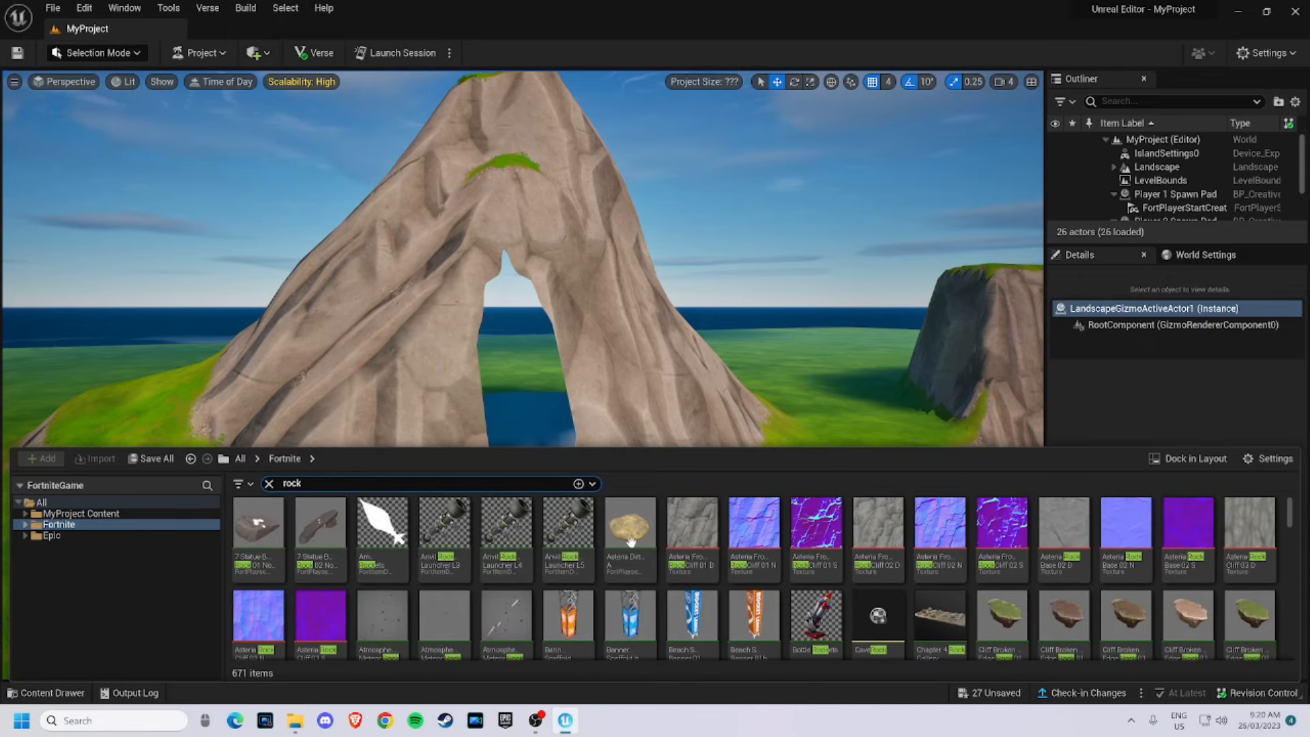
pyautogui.moveTo(616, 403); pyautogui.dragTo(597, 423, button='right')
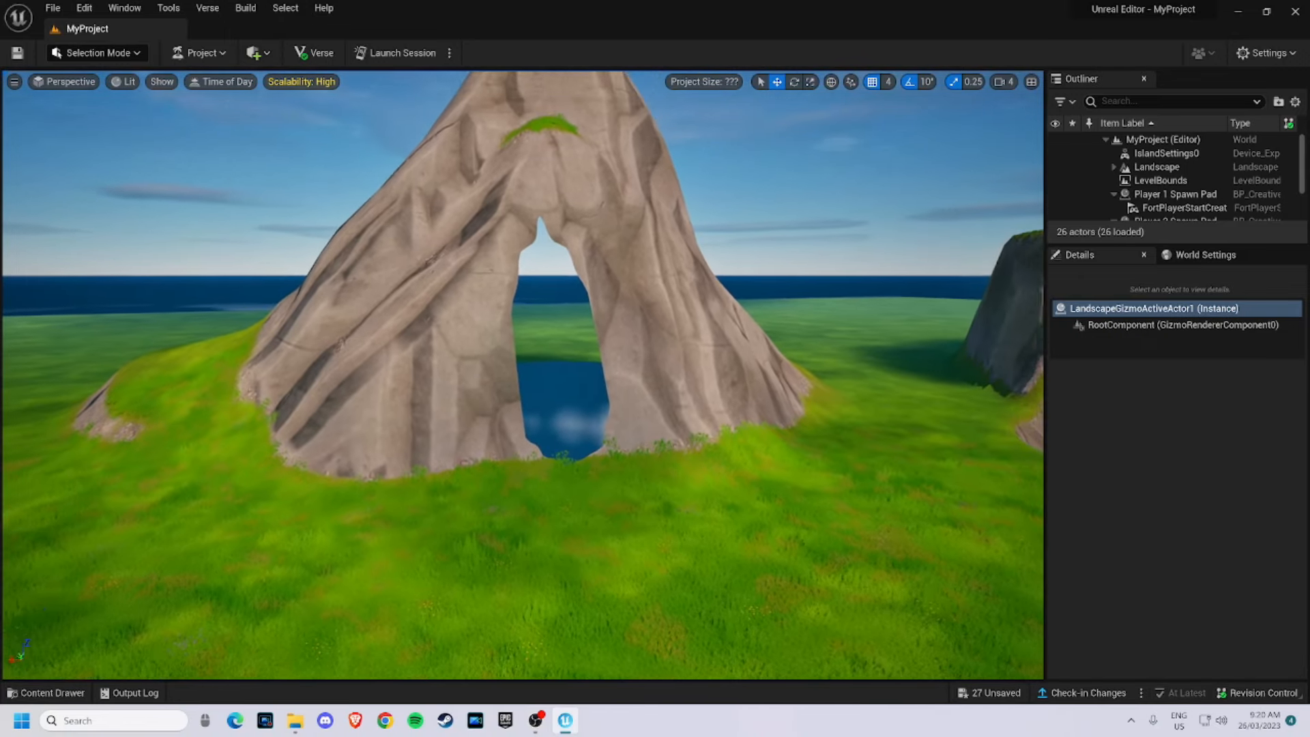
# - Launch a session to edit the island live in Fortnite's edit mode
pyautogui.click(396, 54)
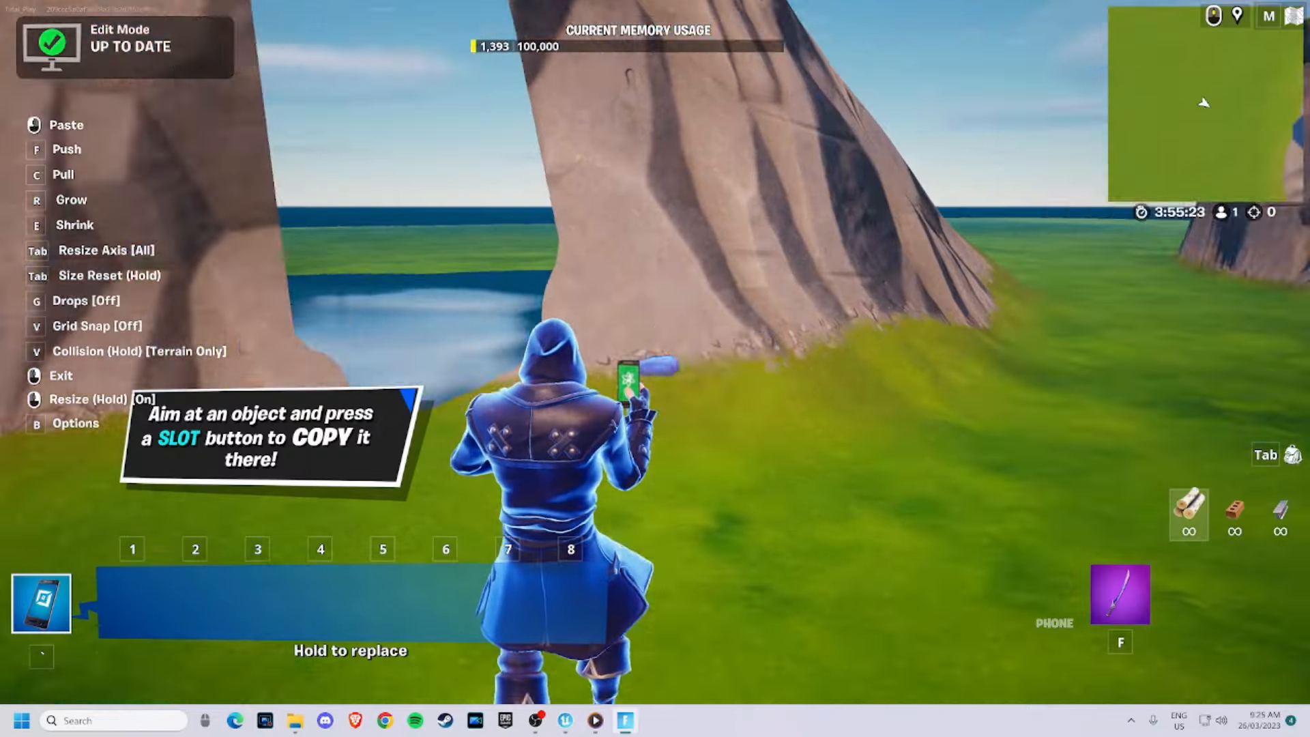
pyautogui.press('r')
pyautogui.rightClick(655, 368)
pyautogui.click(655, 368)
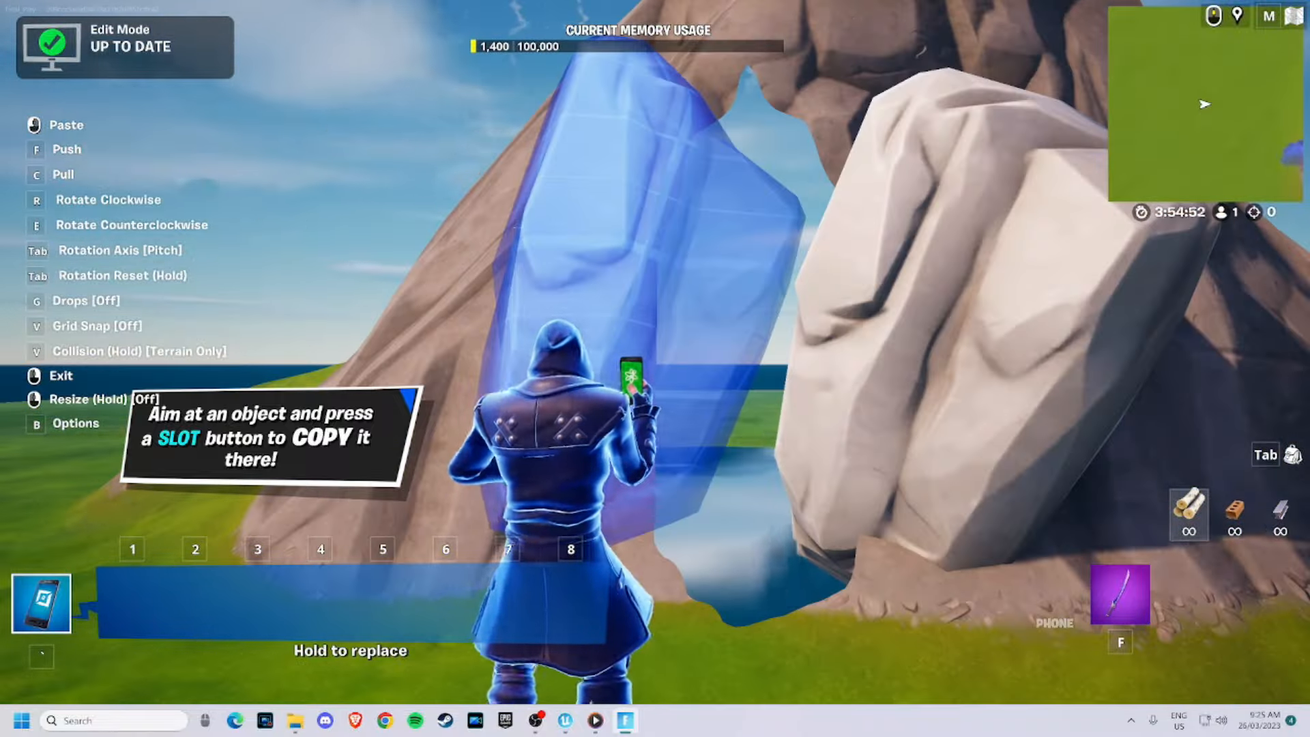
# - With the phone tool, copy, resize and place large rock pieces around the base of the arch
pyautogui.press('v')
pyautogui.click(655, 352)
pyautogui.press('Tab')
pyautogui.click(655, 352)
pyautogui.press('Tab')
pyautogui.rightClick(656, 352)
pyautogui.press('f')
pyautogui.press('`')
pyautogui.rightClick(656, 352)
pyautogui.click(655, 352)
pyautogui.click(655, 352)
pyautogui.rightClick(655, 352)
pyautogui.click(655, 352)
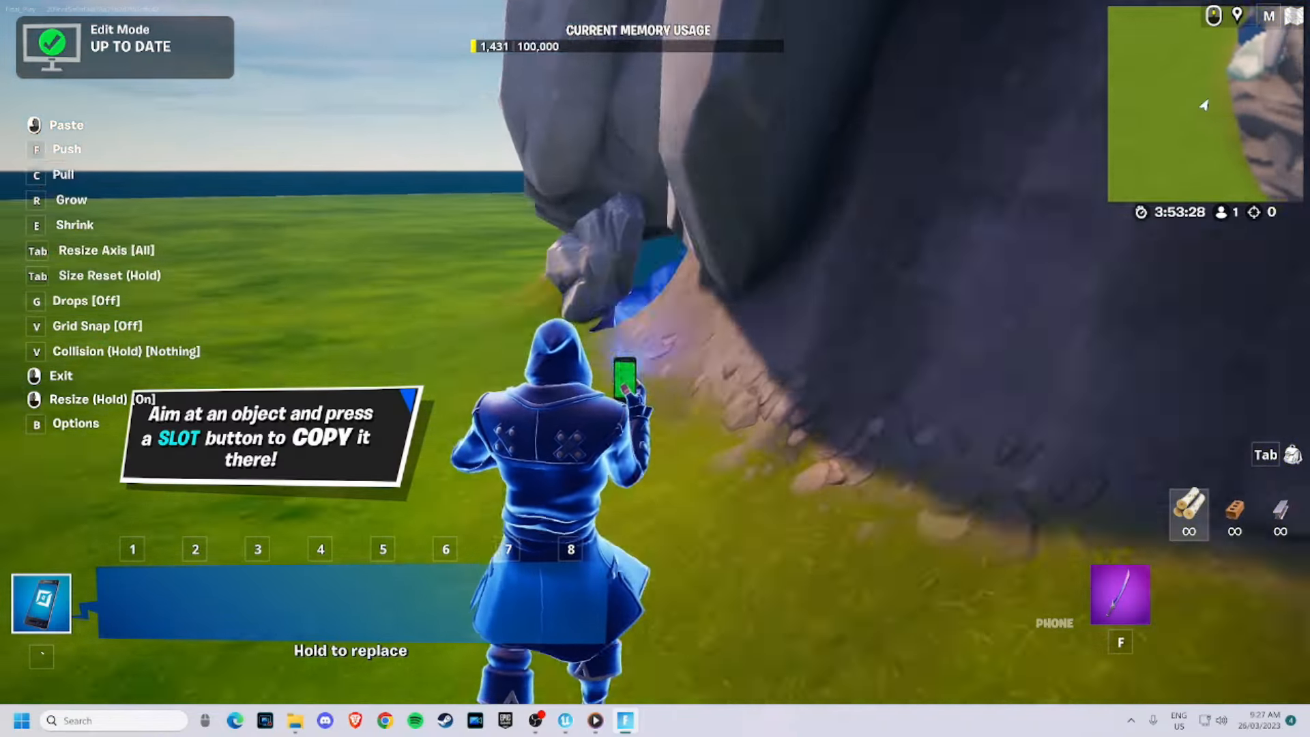
pyautogui.click(655, 352)
pyautogui.click(655, 352)
pyautogui.rightClick(655, 352)
pyautogui.press('Tab')
pyautogui.press('Escape')
pyautogui.click(655, 353)
pyautogui.press('Tab')
pyautogui.press('Tab')
pyautogui.click(655, 352)
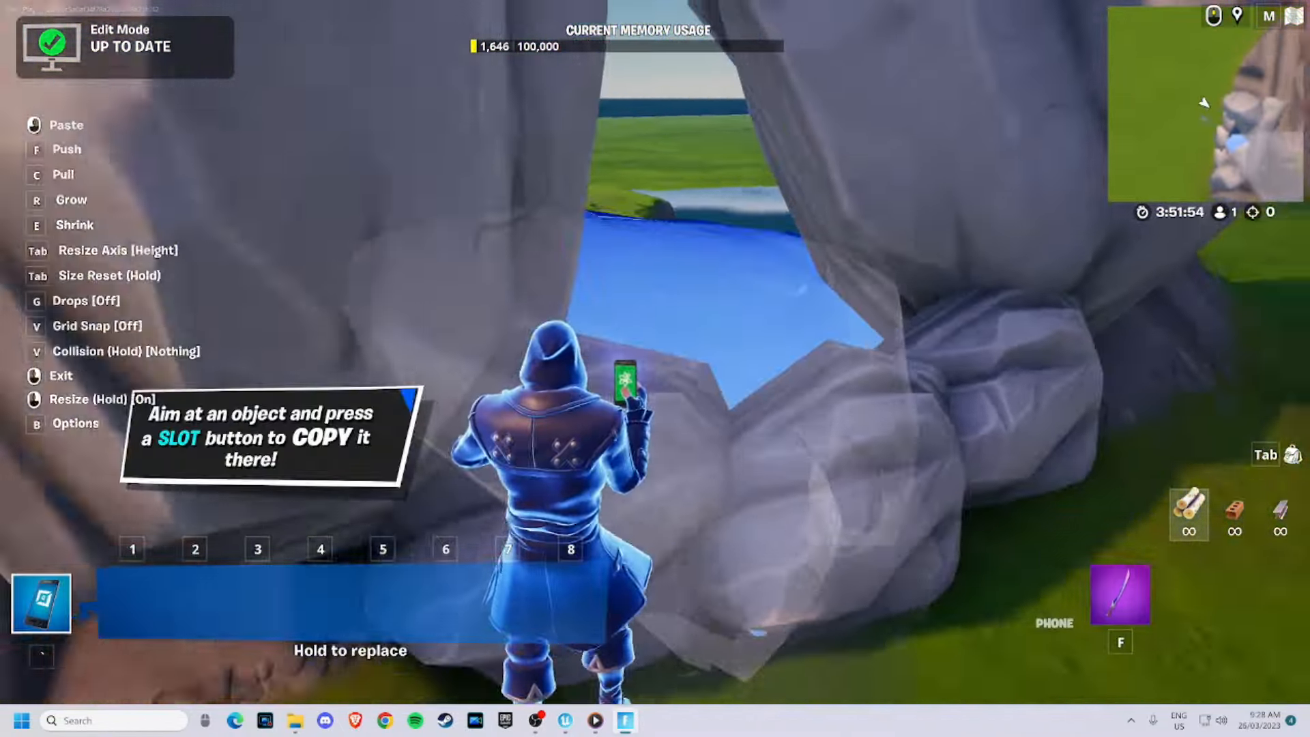
# - Copy, rotate and place more rocks to build up the rock formation around the arch opening
pyautogui.rightClick(655, 353)
pyautogui.press('Tab')
pyautogui.click(459, 152)
pyautogui.click(98, 667)
pyautogui.click(655, 352)
pyautogui.rightClick(656, 353)
pyautogui.click(655, 352)
pyautogui.click(656, 352)
pyautogui.rightClick(655, 352)
pyautogui.press('f')
pyautogui.press('`')
pyautogui.click(655, 352)
pyautogui.press('Tab')
pyautogui.click(655, 353)
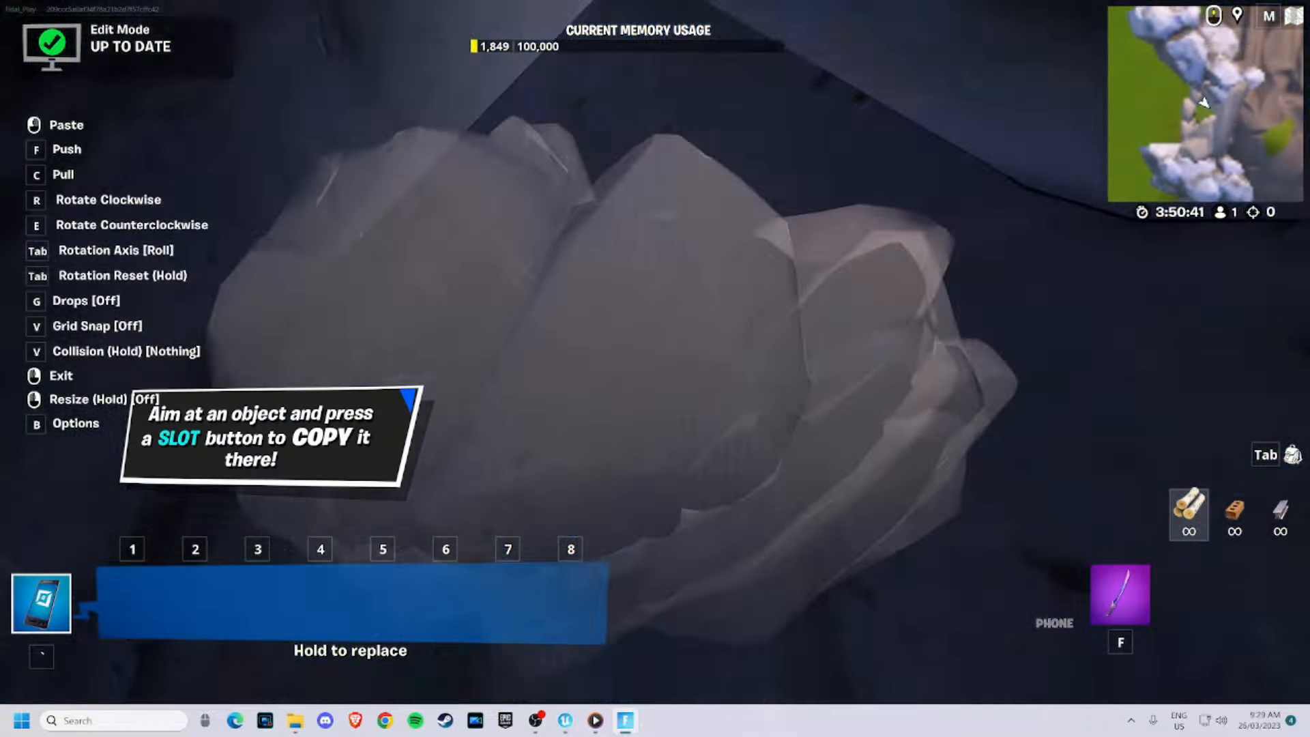
pyautogui.rightClick(655, 352)
pyautogui.press('f')
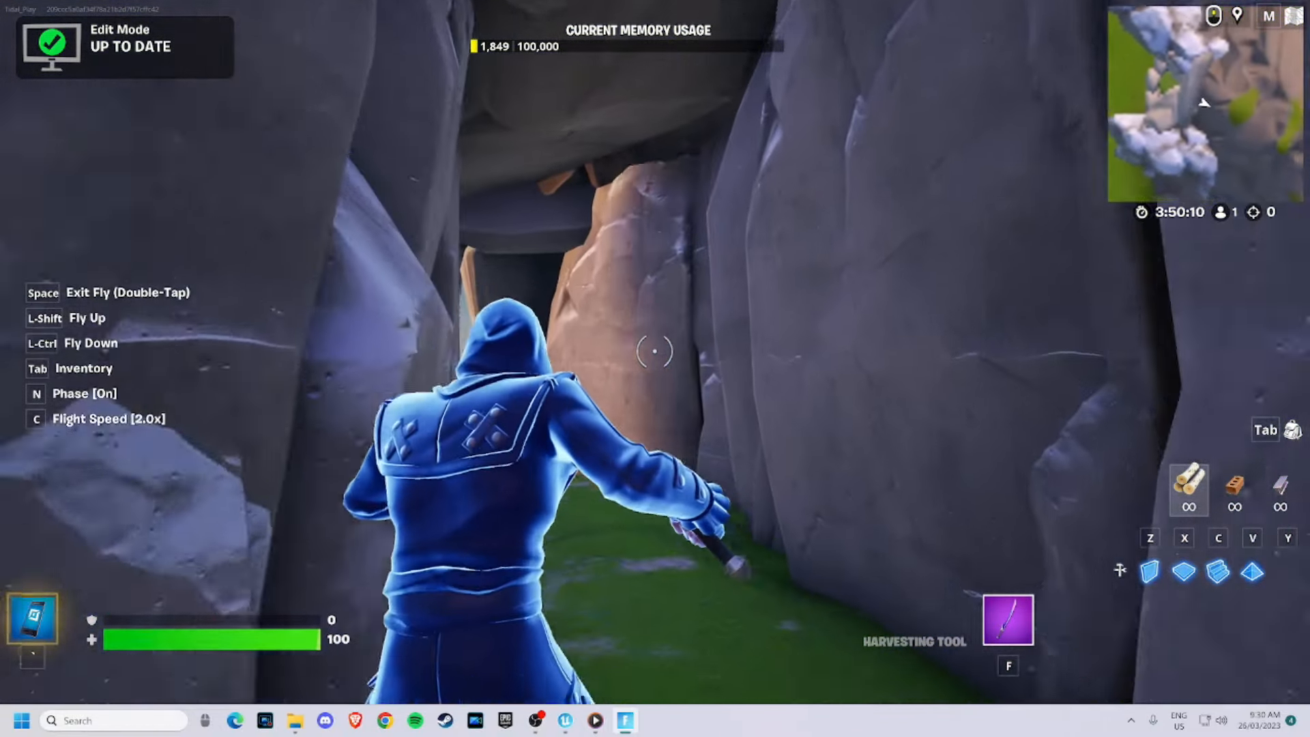
# - Fly around the arch to inspect the placed rocks from different angles
pyautogui.press('w')
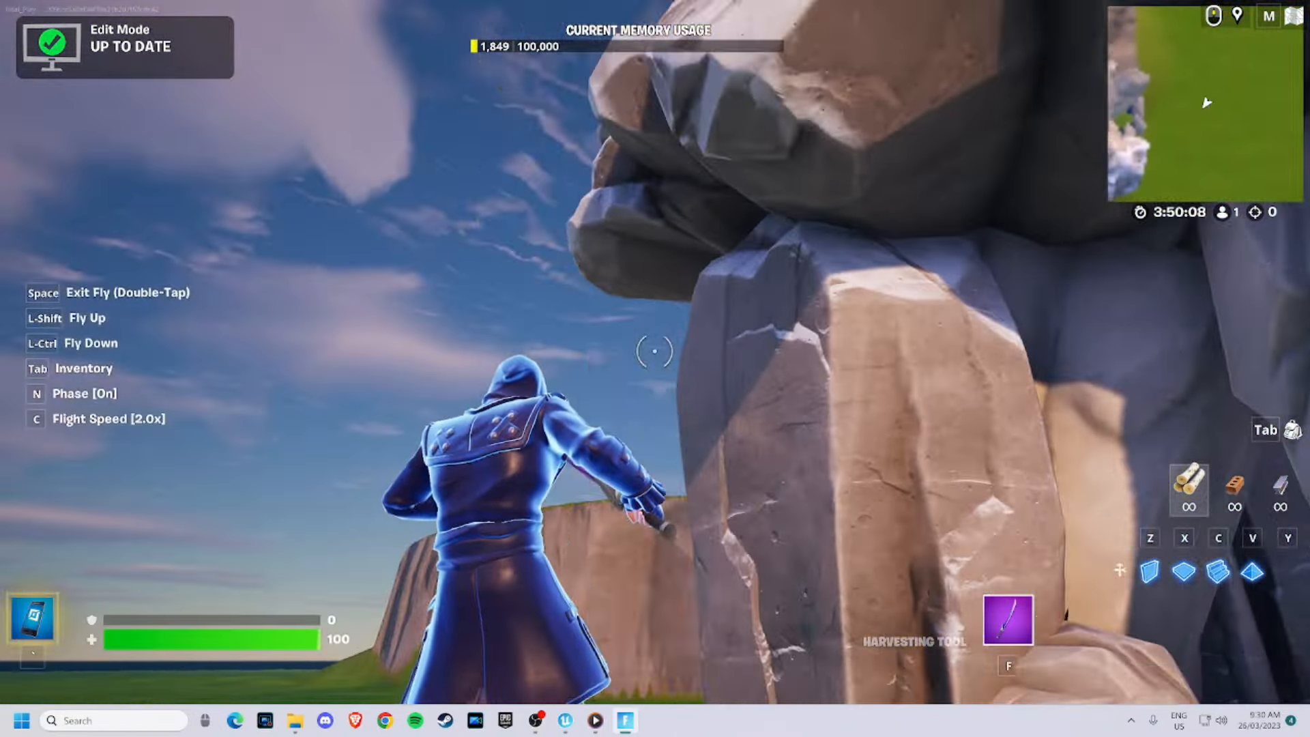
pyautogui.press('s')
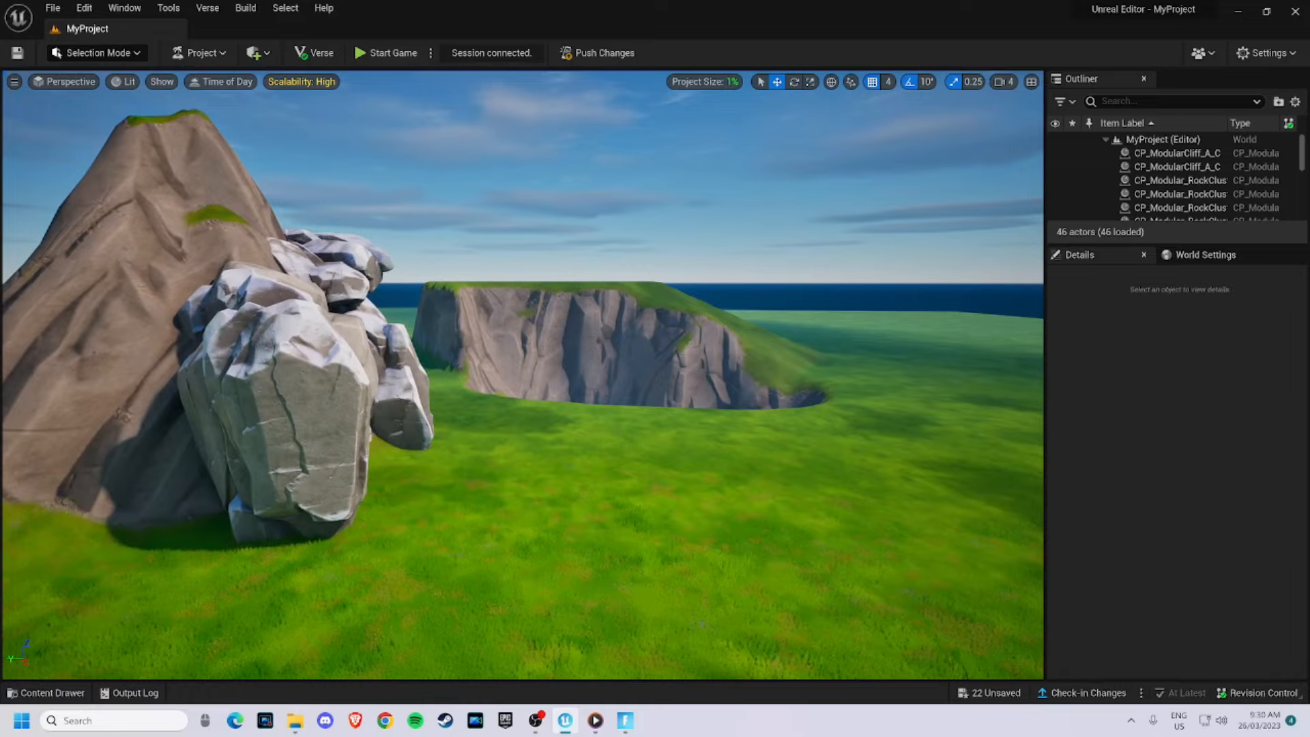
pyautogui.press('d')
pyautogui.moveTo(523, 375); pyautogui.dragTo(308, 380, button='right')
pyautogui.press('w')
pyautogui.press('s')
pyautogui.moveTo(797, 451); pyautogui.dragTo(846, 461, button='right')
pyautogui.press('s')
pyautogui.press('a')
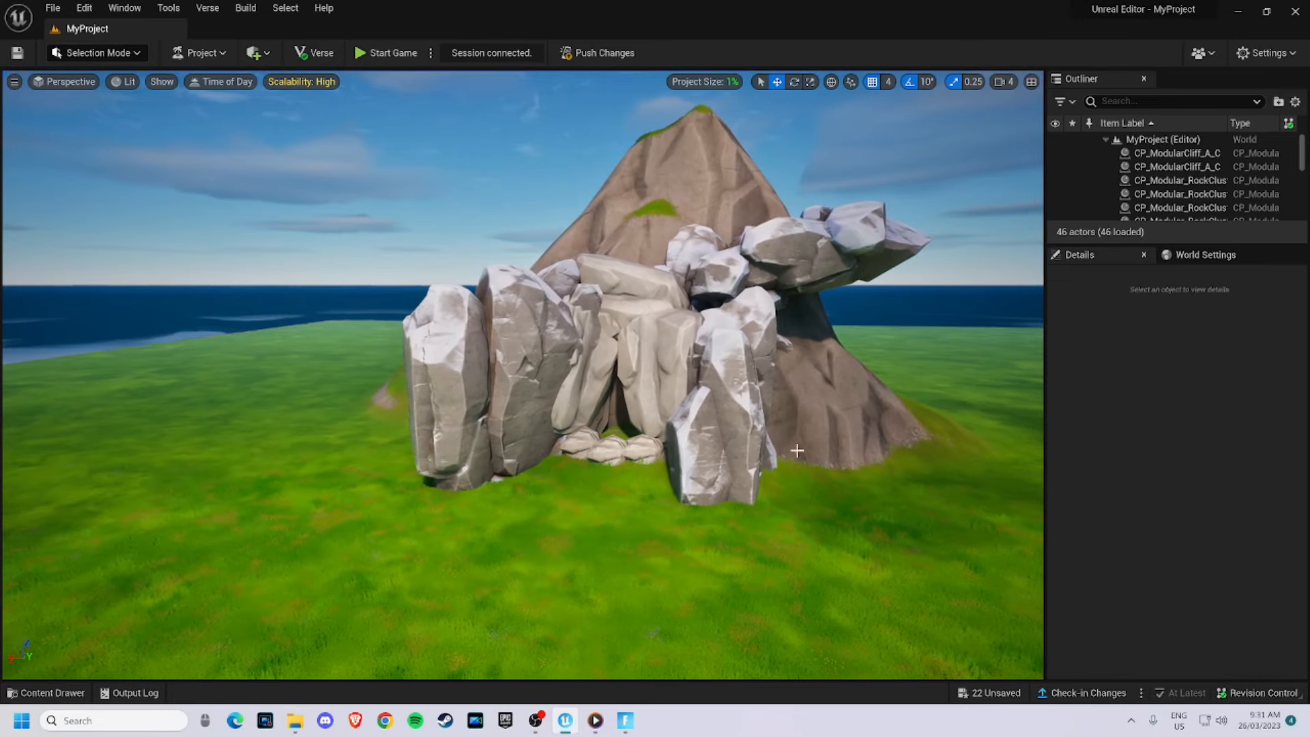
# - Select a rock cluster in the editor and orbit around the arch to review the synced rocks
pyautogui.click(498, 379)
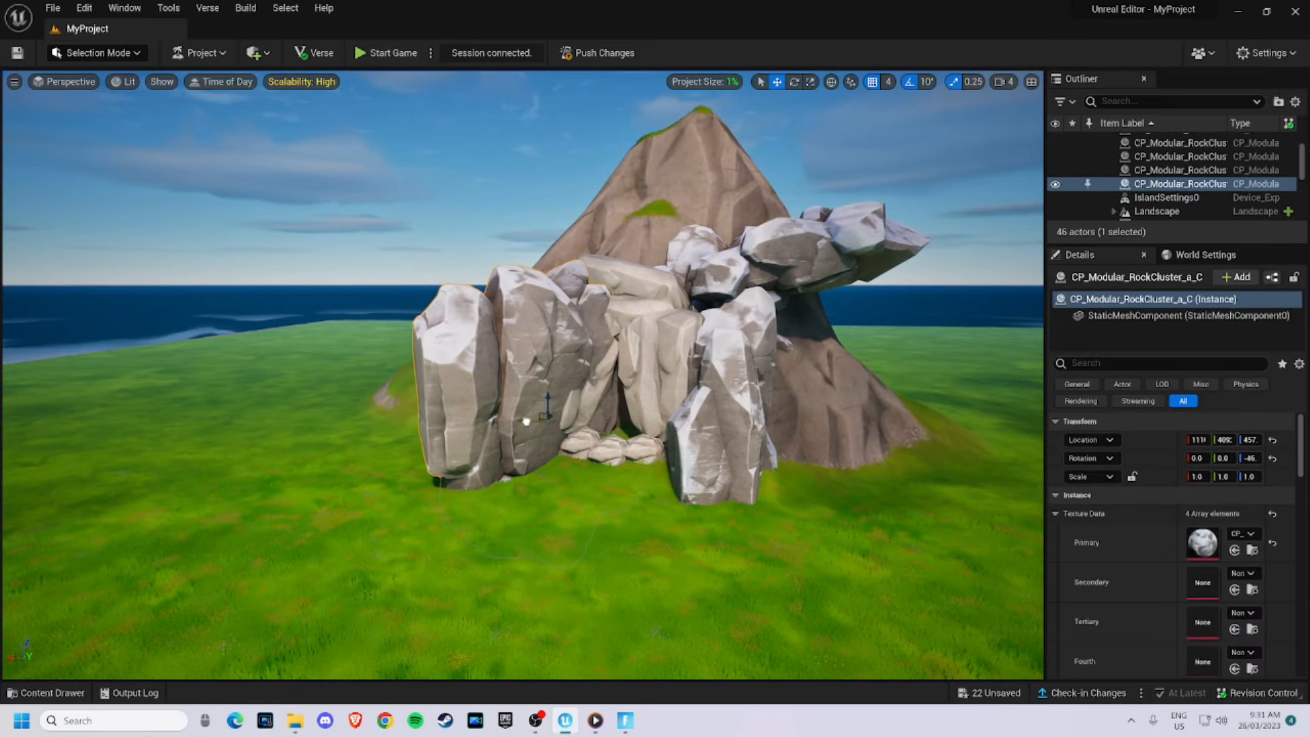
pyautogui.moveTo(497, 379); pyautogui.dragTo(587, 366, button='right')
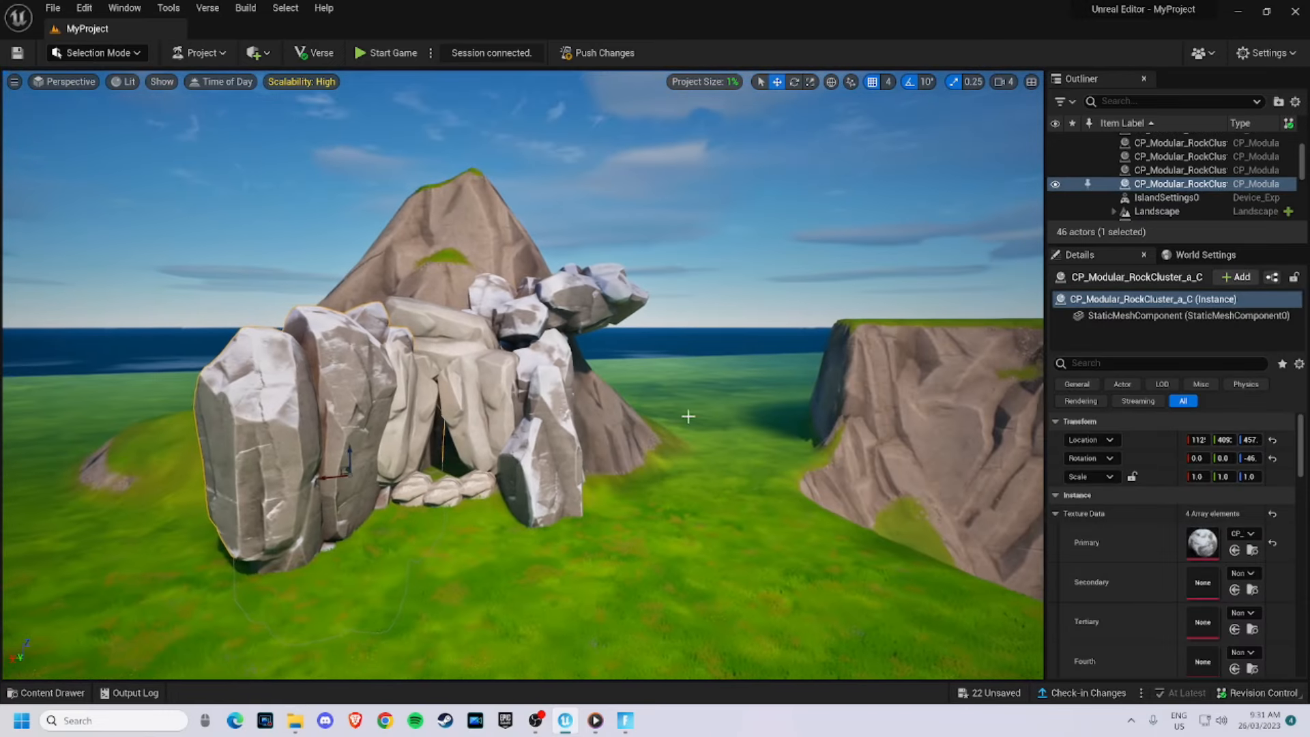
pyautogui.click(703, 357)
pyautogui.press('w')
pyautogui.moveTo(702, 356); pyautogui.dragTo(751, 420, button='right')
pyautogui.press('Escape')
pyautogui.press('s')
# - Search the content for 'water blue' and place an Ocean water body next to the island
pyautogui.click(45, 693)
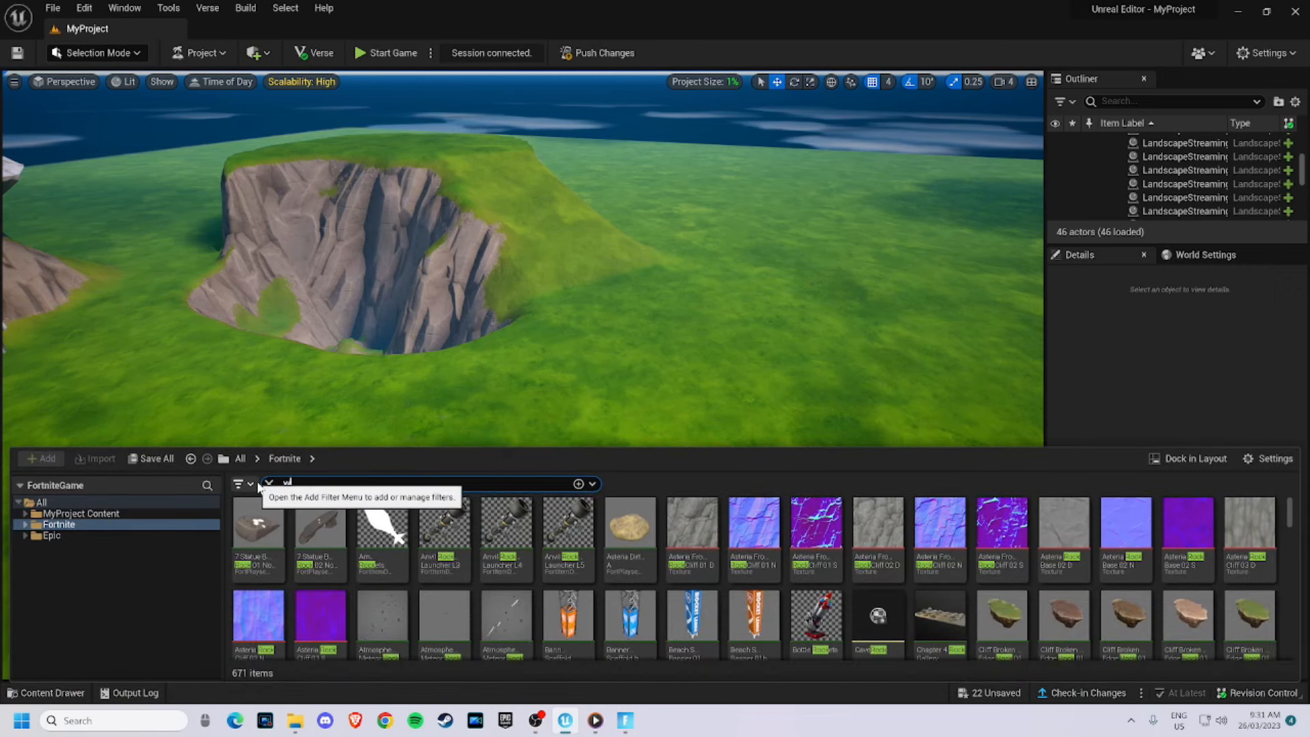
pyautogui.write('water blue')
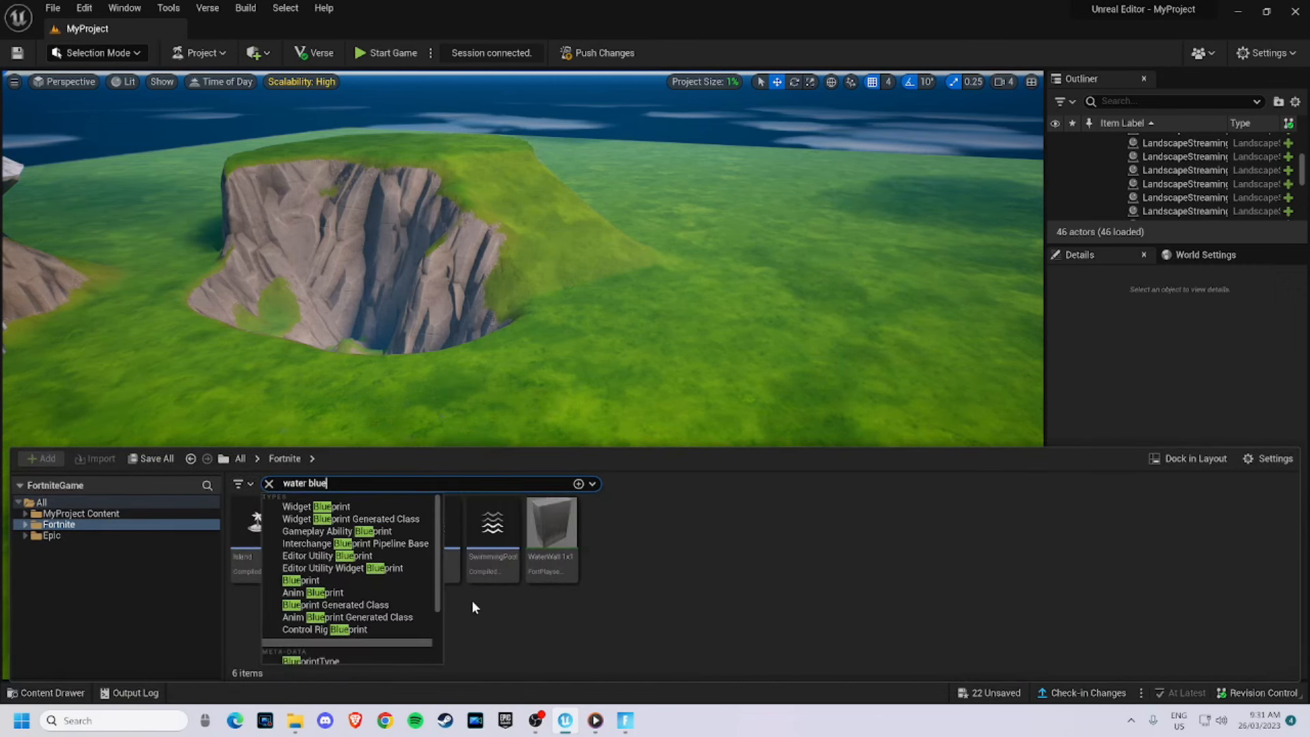
pyautogui.click(536, 606)
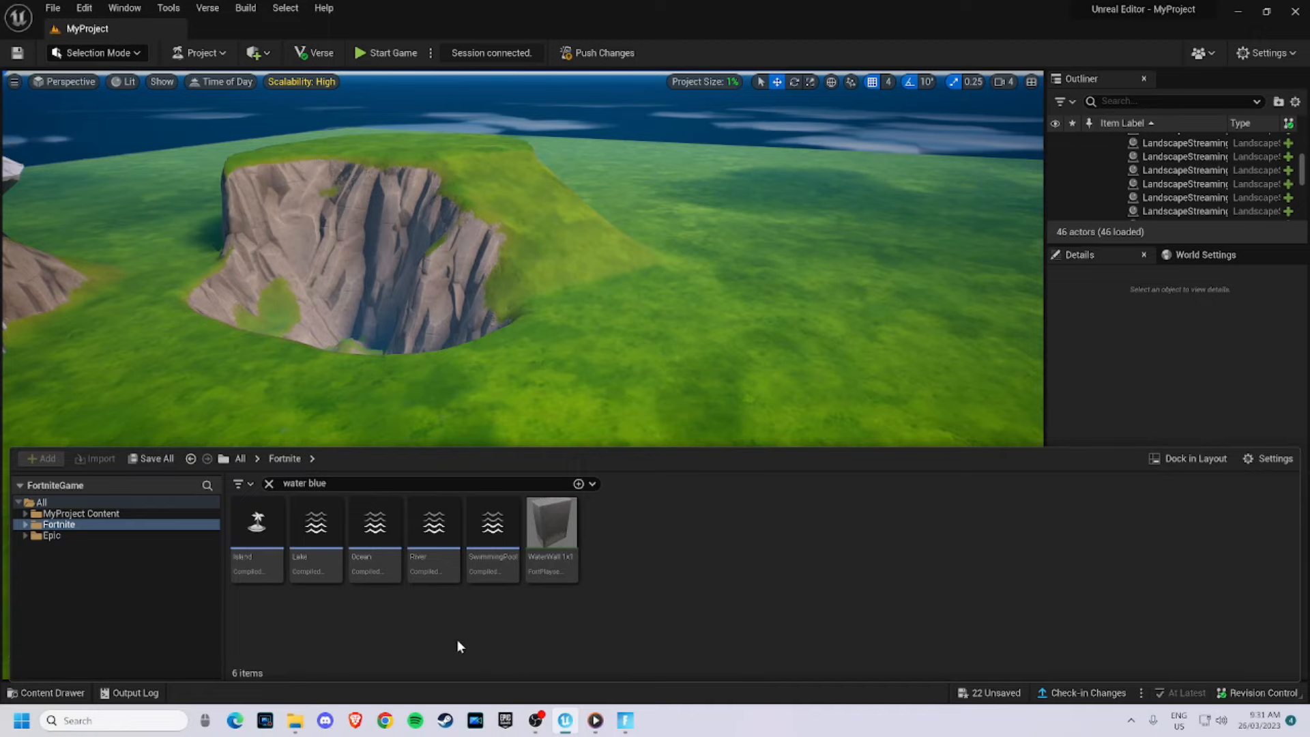
pyautogui.moveTo(374, 524); pyautogui.dragTo(608, 403)
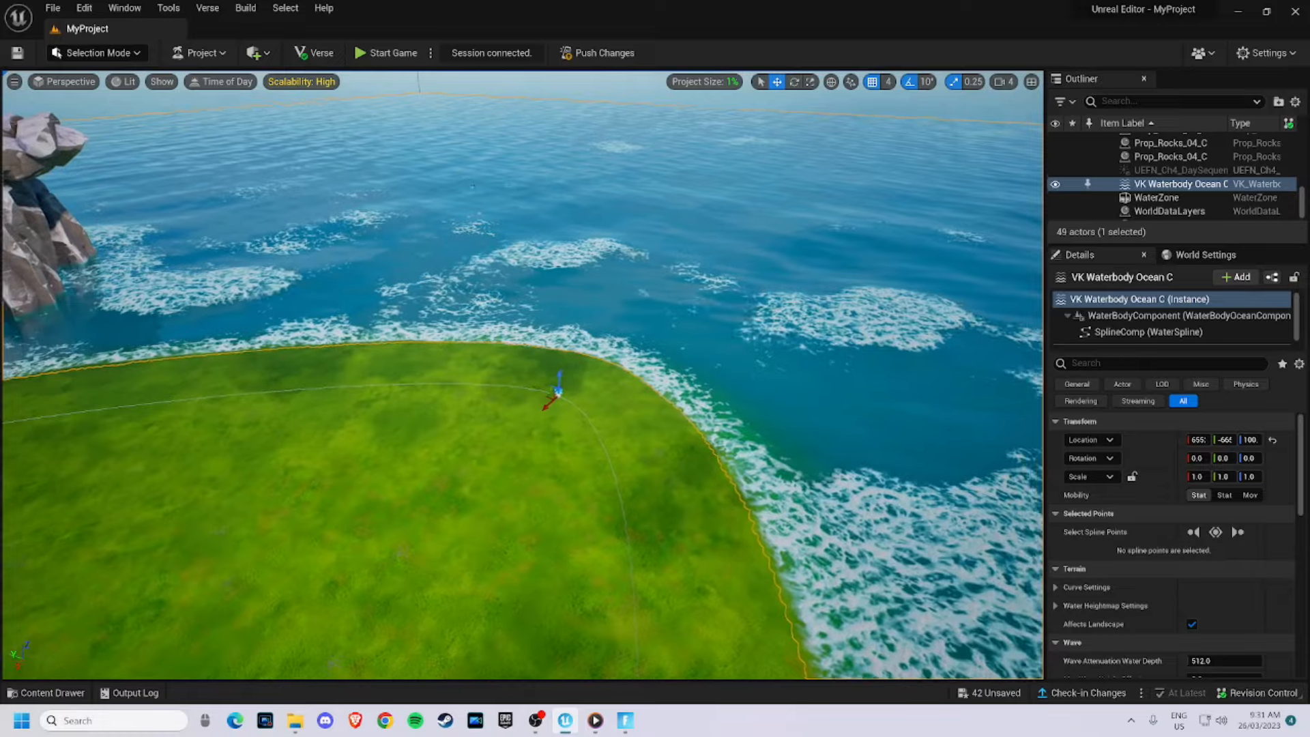
# - Reshape the ocean water body by dragging its spline points outward around the island
pyautogui.moveTo(609, 403); pyautogui.dragTo(481, 372, button='right')
pyautogui.hotkey('ctrl', 'z')
pyautogui.press('f')
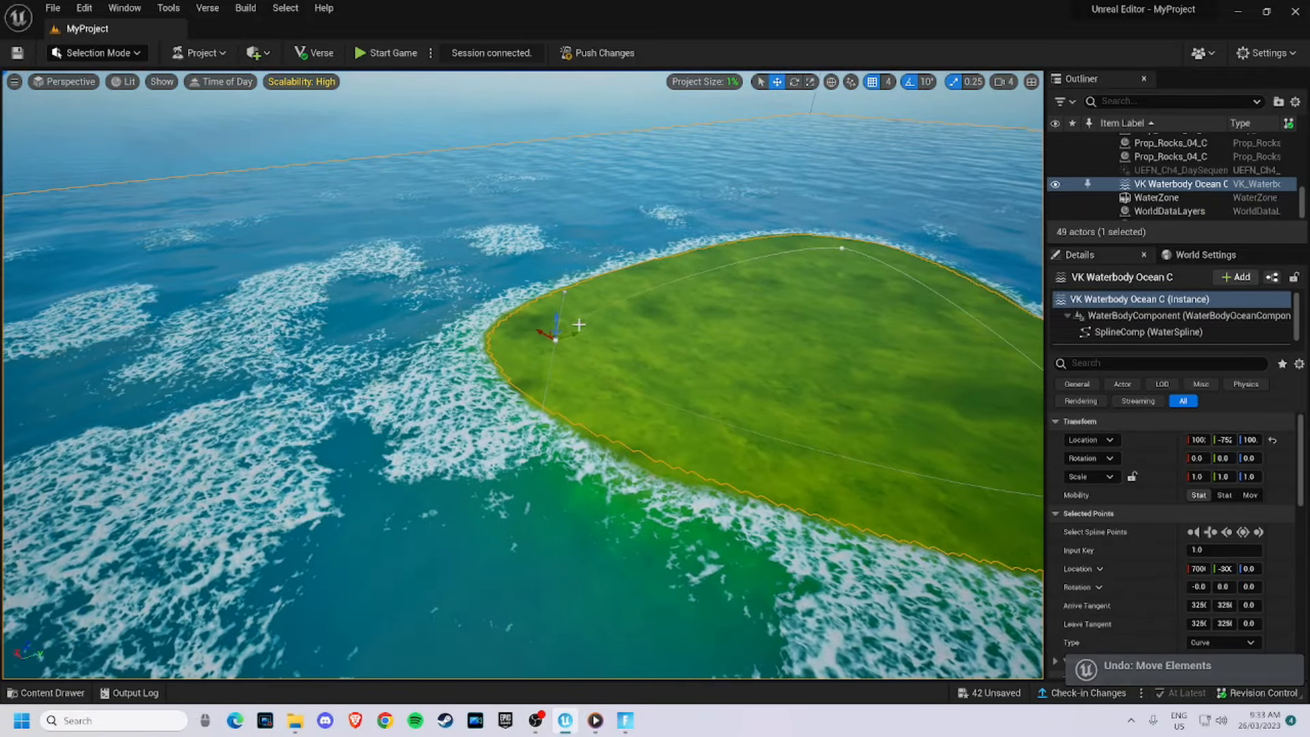
pyautogui.moveTo(575, 333); pyautogui.dragTo(362, 410)
pyautogui.moveTo(300, 488); pyautogui.dragTo(139, 539)
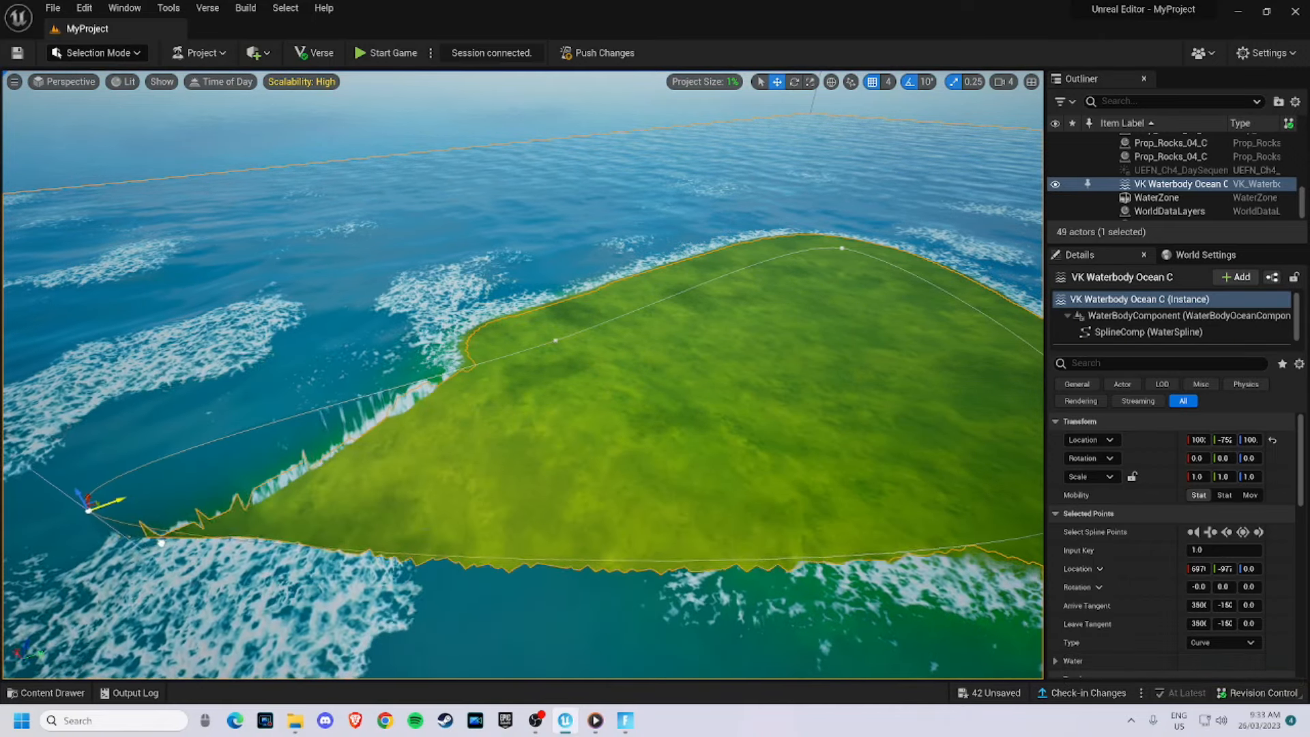
# - Continue adjusting the ocean spline points and tangents to round off the island's coastline
pyautogui.press('a')
pyautogui.moveTo(330, 502); pyautogui.dragTo(560, 529, button='right')
pyautogui.press('a')
pyautogui.press('a')
pyautogui.moveTo(362, 604); pyautogui.dragTo(415, 592, button='right')
pyautogui.press('d')
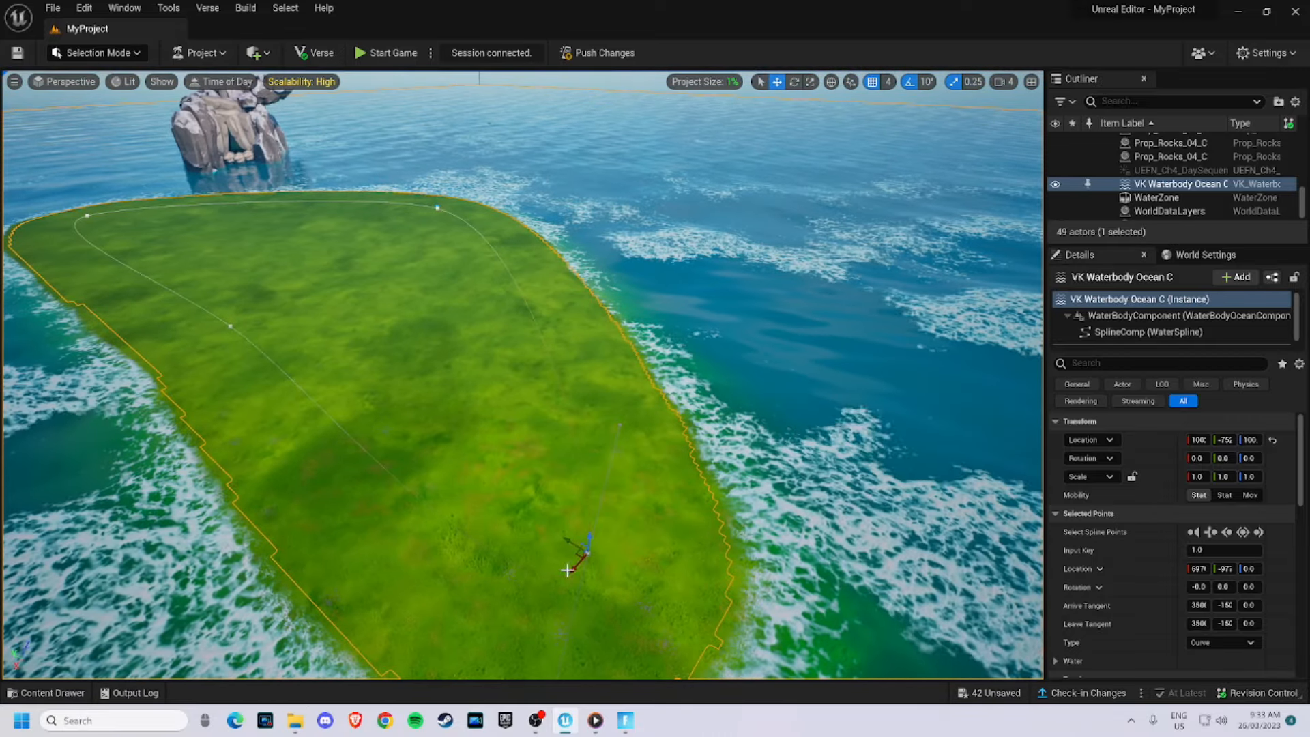
pyautogui.moveTo(574, 569); pyautogui.dragTo(669, 494)
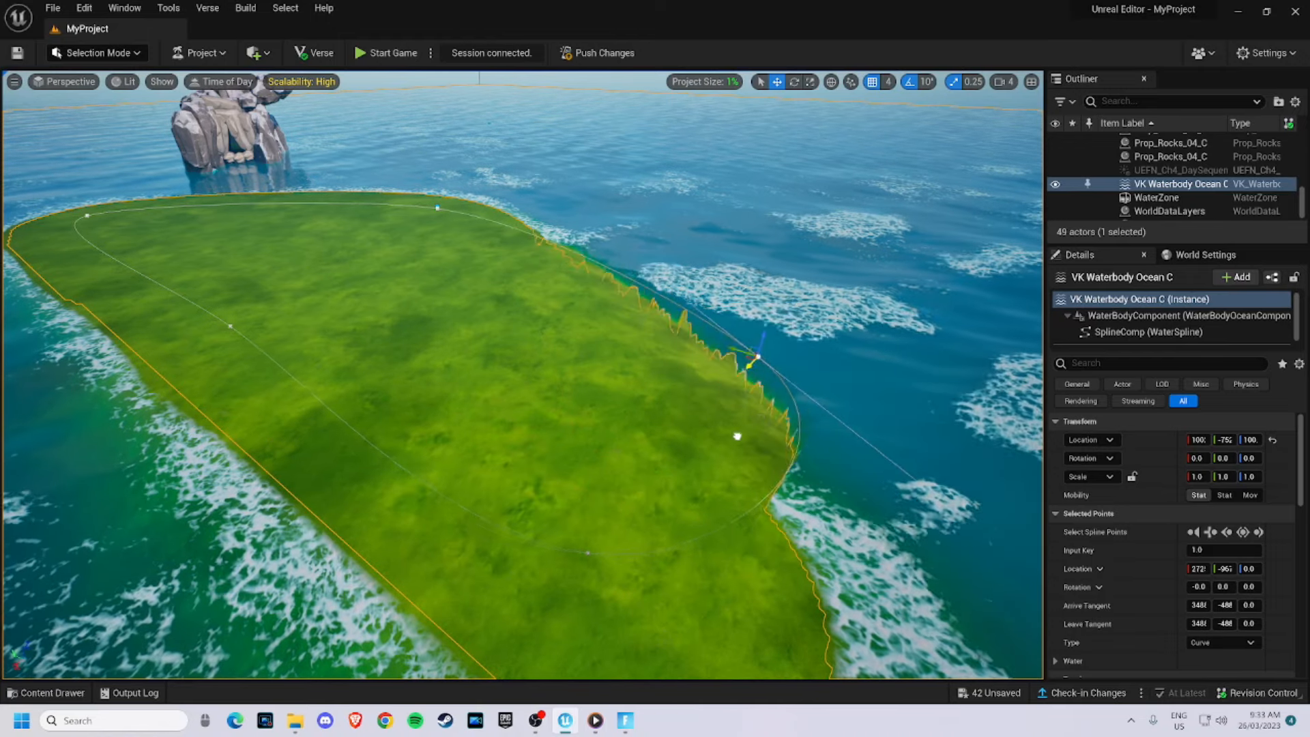
pyautogui.moveTo(871, 313); pyautogui.dragTo(877, 307)
pyautogui.moveTo(877, 307); pyautogui.dragTo(740, 275, button='right')
pyautogui.press('d')
pyautogui.press('d')
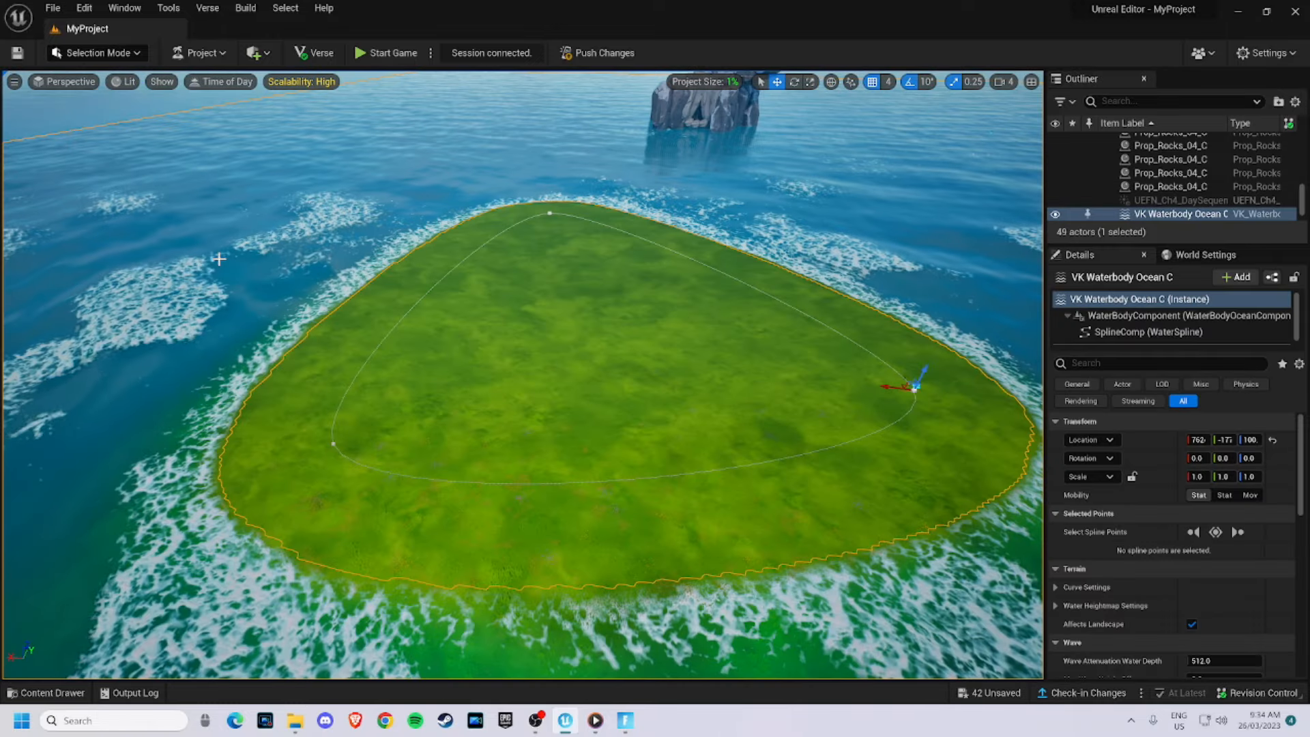
# - Place a River water body from the content drawer across the island
pyautogui.moveTo(751, 314); pyautogui.dragTo(815, 297, button='right')
pyautogui.press('a')
pyautogui.moveTo(222, 305); pyautogui.dragTo(314, 325, button='right')
pyautogui.click(75, 692)
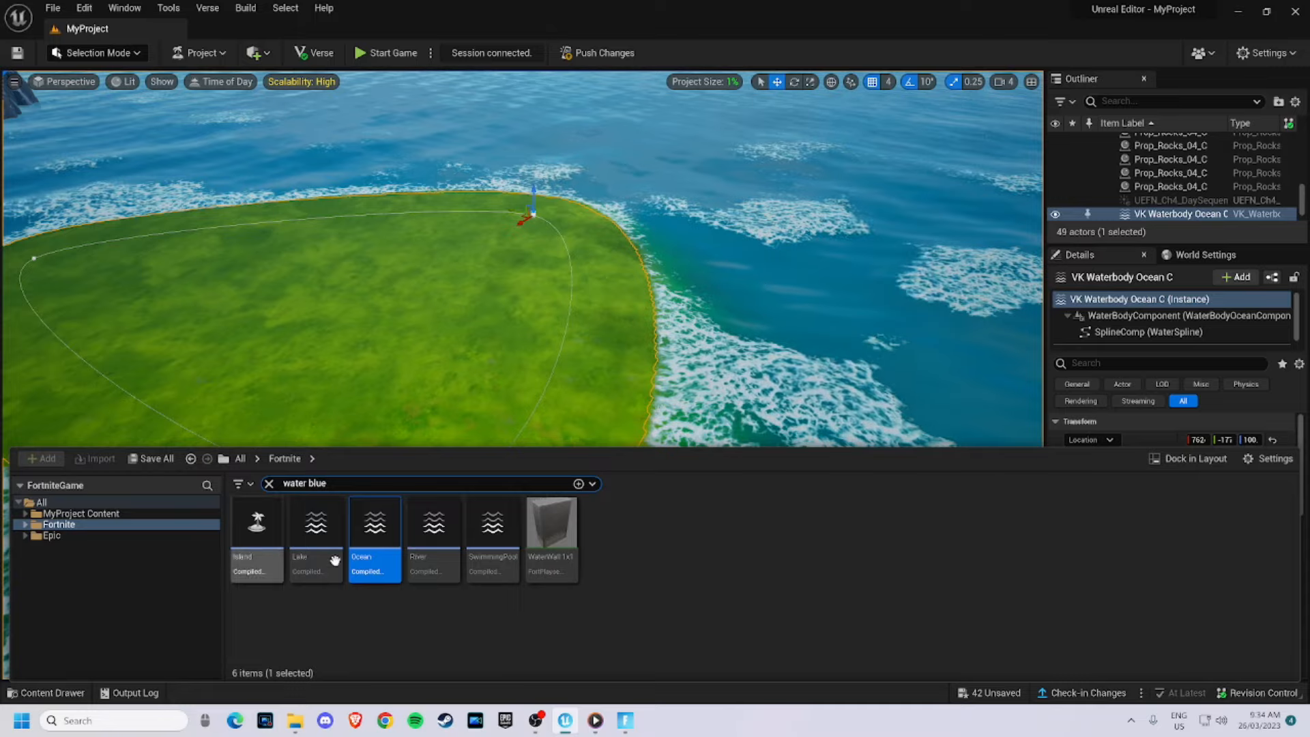
pyautogui.press('s')
pyautogui.moveTo(382, 328); pyautogui.dragTo(293, 331, button='right')
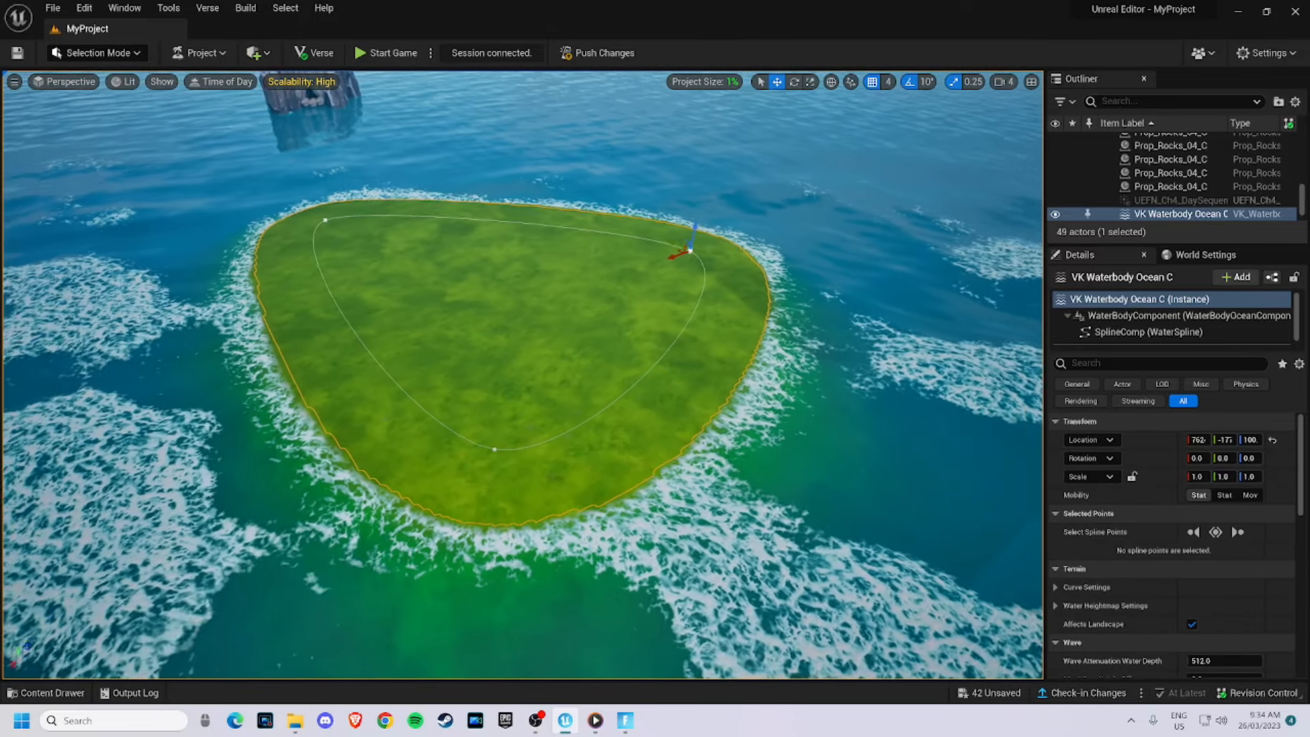
pyautogui.click(84, 703)
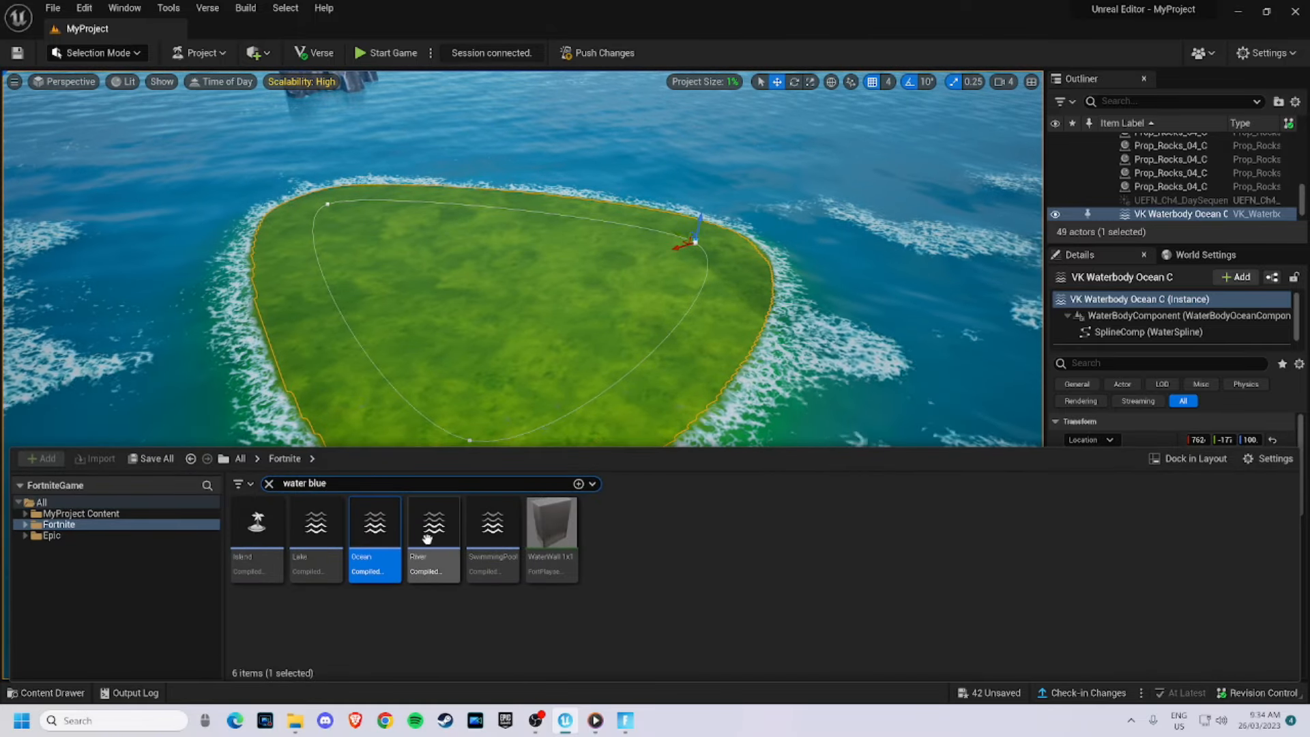
pyautogui.moveTo(445, 489); pyautogui.dragTo(541, 351)
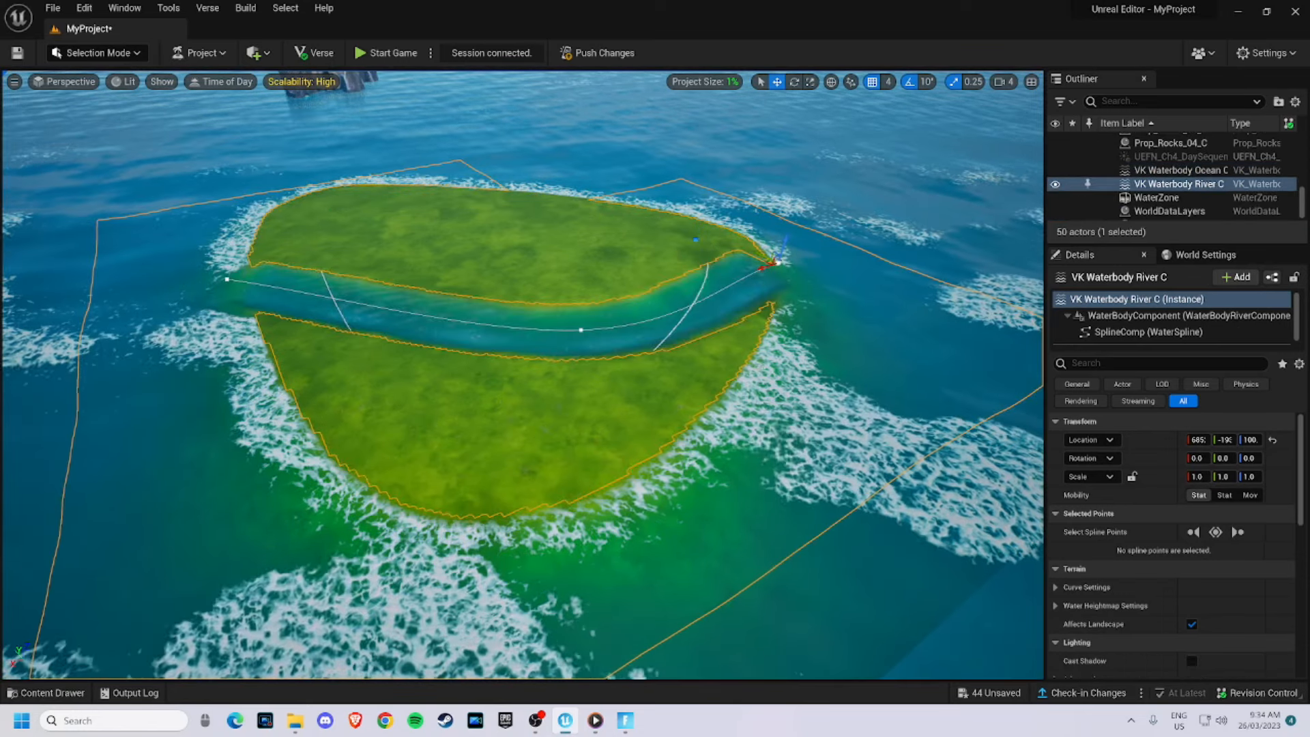
# - Drag the river's spline points to bend it into a curved channel through the island
pyautogui.moveTo(152, 183); pyautogui.dragTo(124, 75, button='right')
pyautogui.press('w')
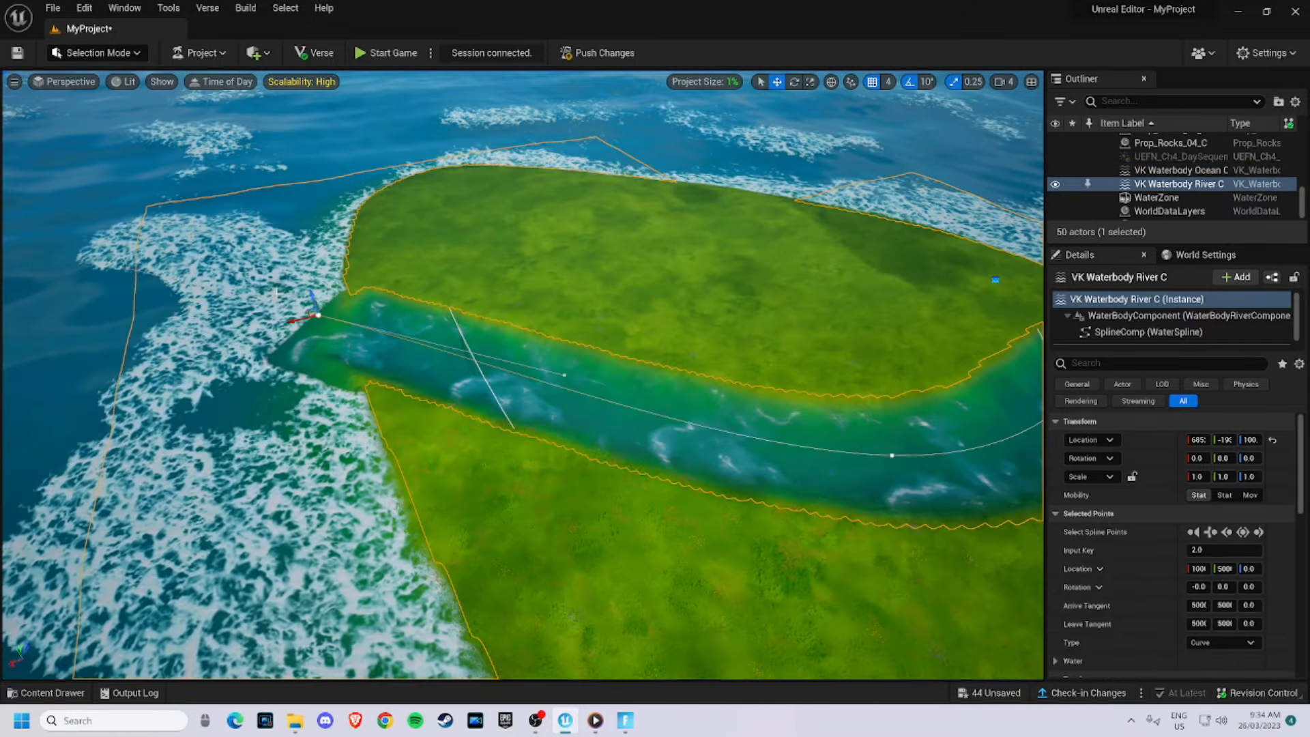
pyautogui.moveTo(503, 248)
pyautogui.mouseDown(button='right')
pyautogui.moveTo(580, 249)
pyautogui.moveTo(488, 247)
pyautogui.mouseUp(button='right')
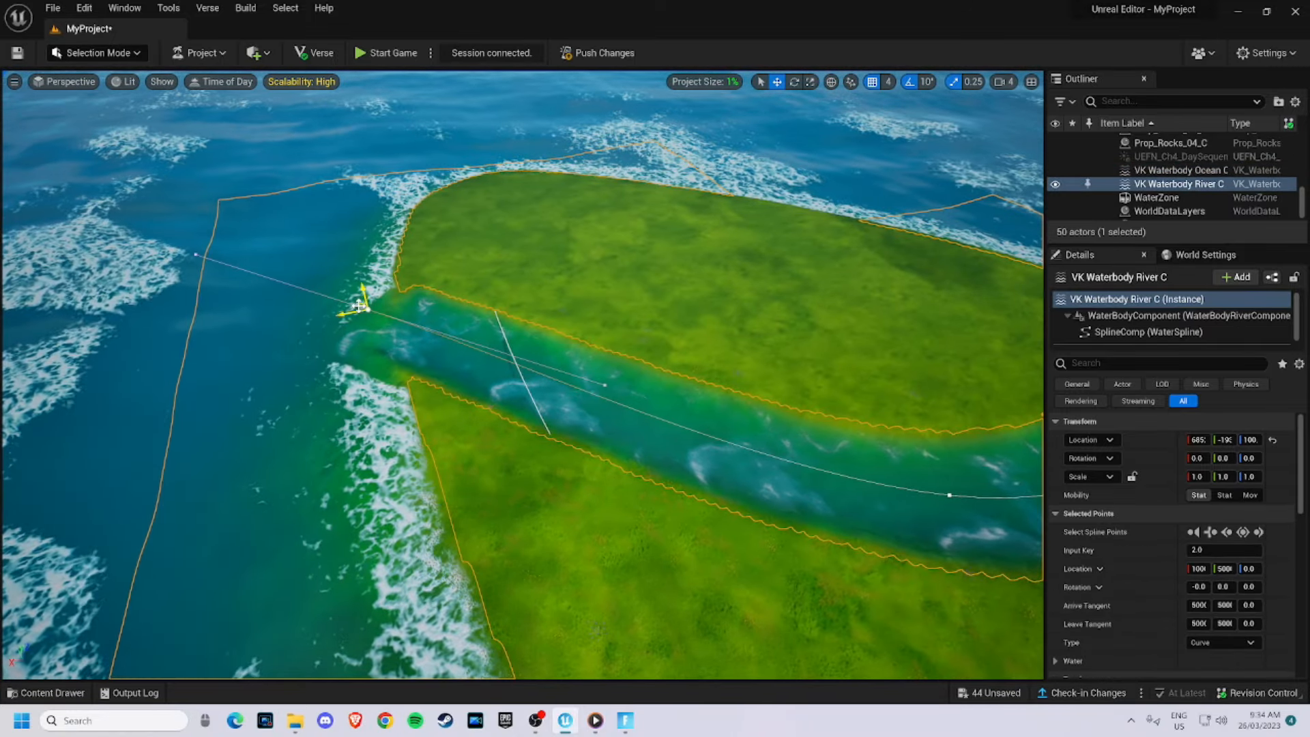
pyautogui.moveTo(394, 310); pyautogui.dragTo(531, 286)
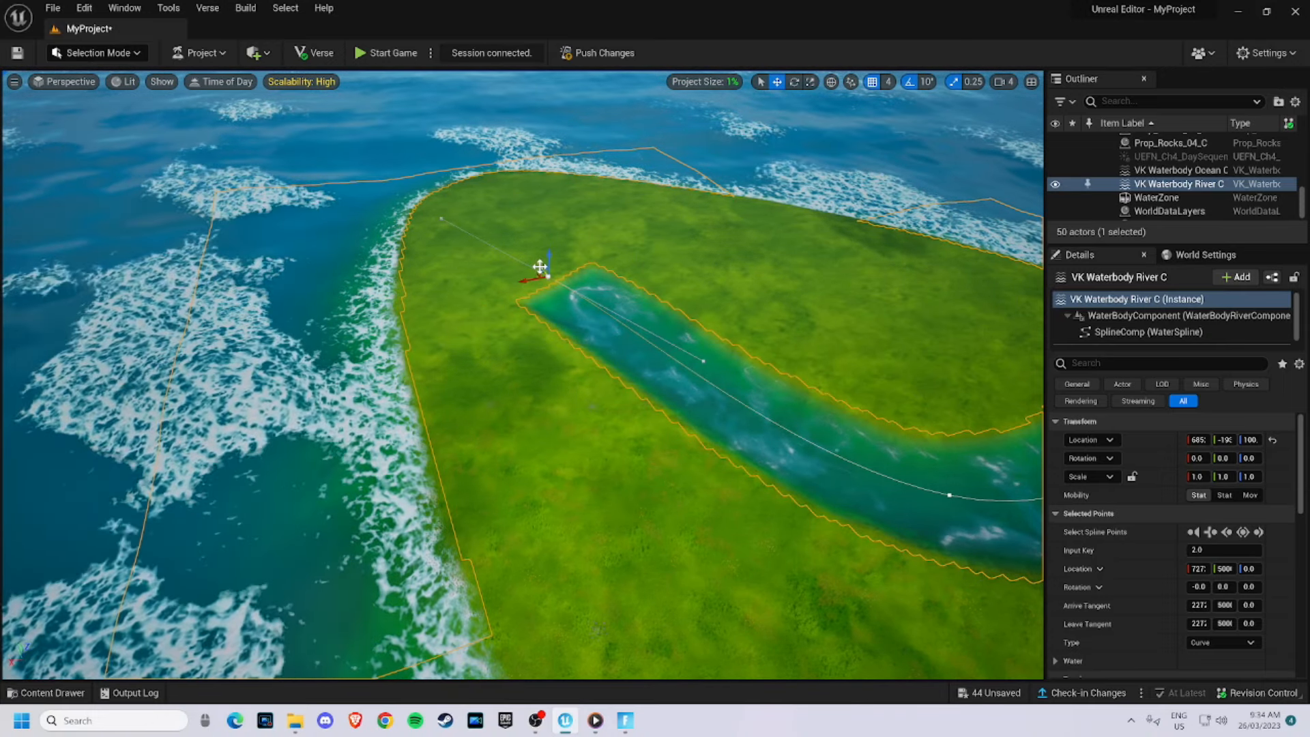
pyautogui.moveTo(541, 271); pyautogui.dragTo(508, 213)
pyautogui.moveTo(564, 324); pyautogui.dragTo(764, 327, button='right')
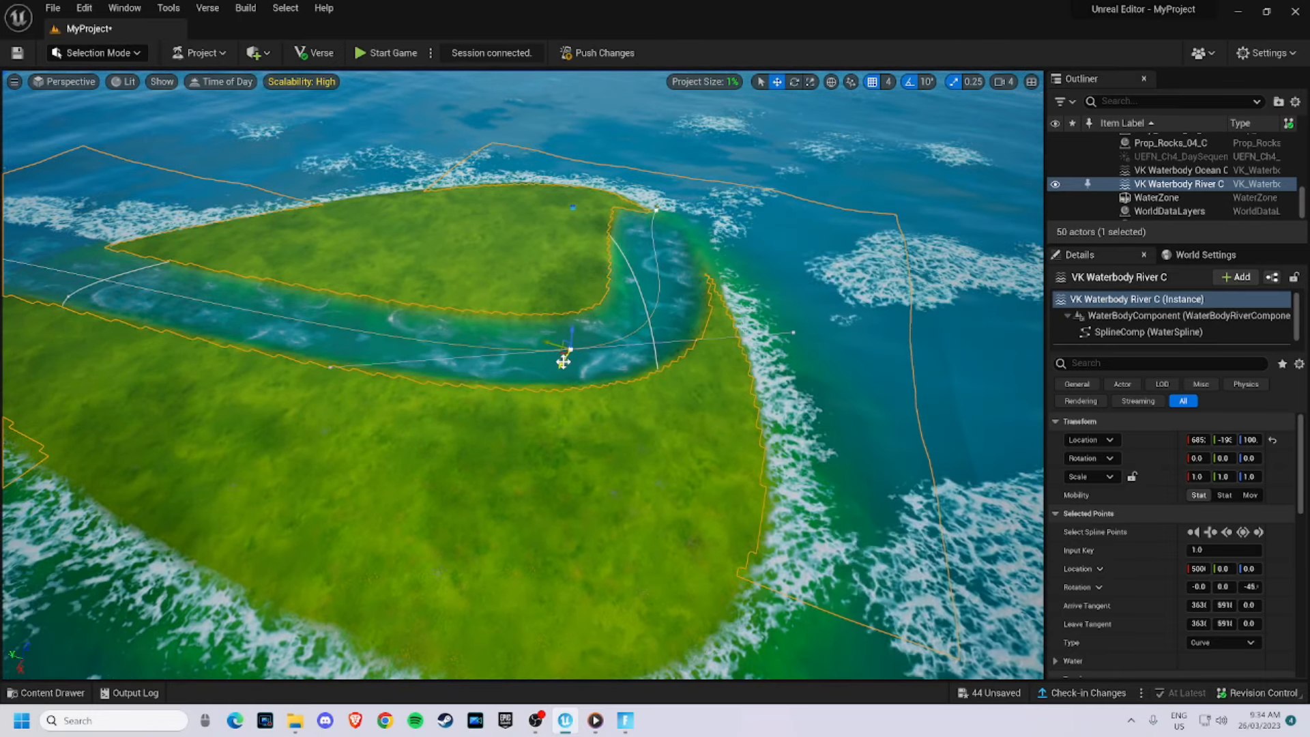
pyautogui.keyDown('alt'); pyautogui.moveTo(568, 352); pyautogui.dragTo(439, 553); pyautogui.keyUp('alt')
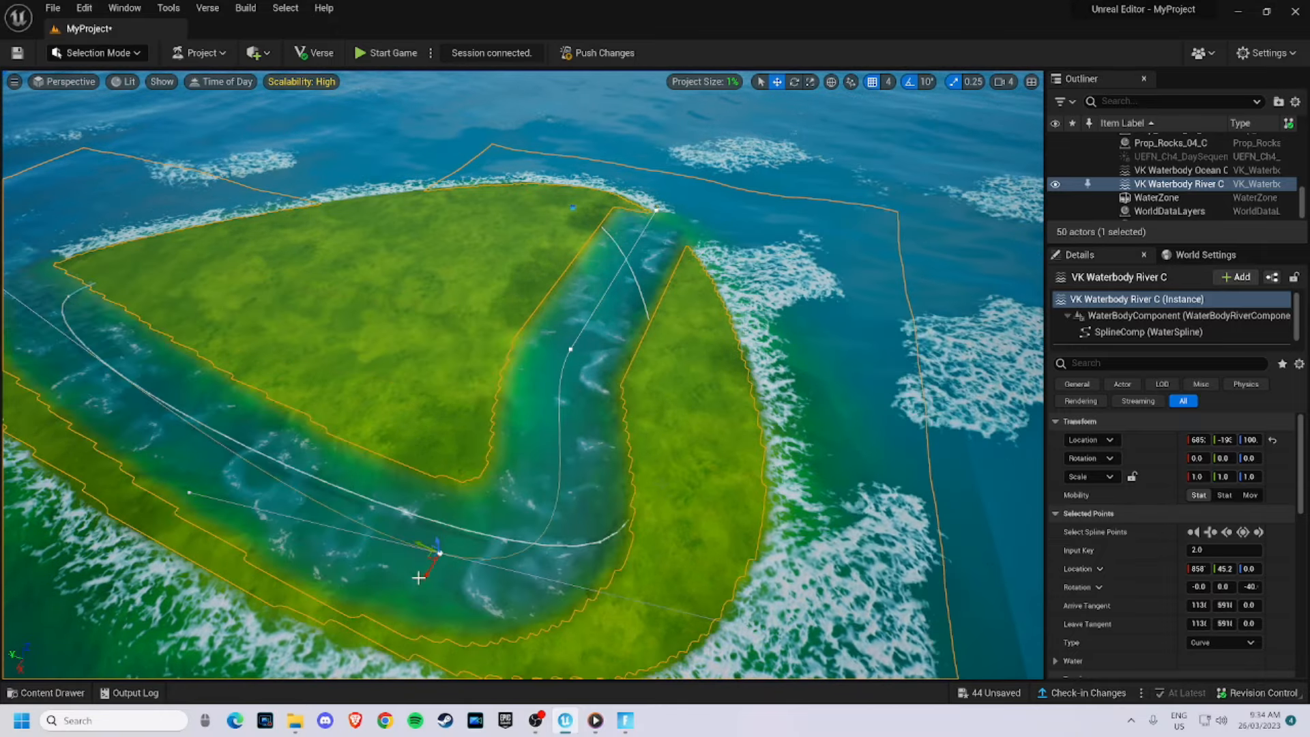
pyautogui.click(431, 175)
pyautogui.moveTo(431, 176); pyautogui.dragTo(273, 225, button='right')
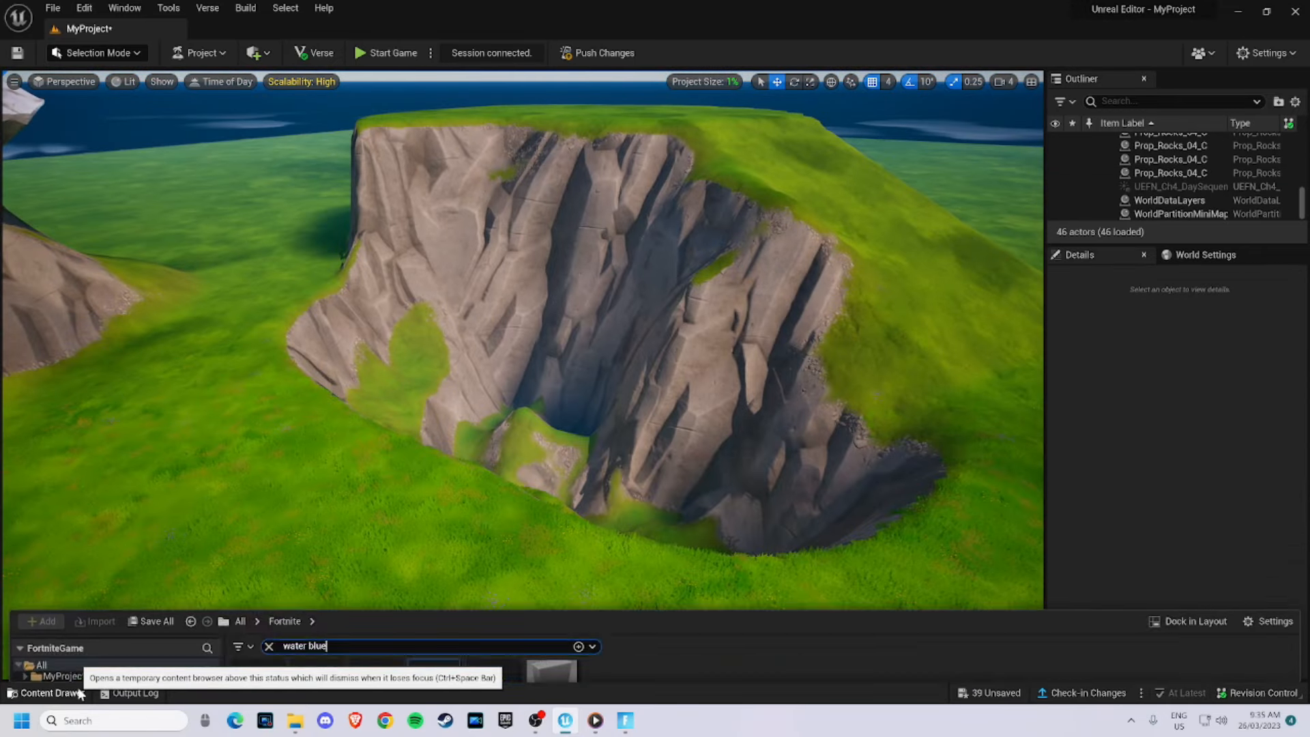
pyautogui.press('Return')
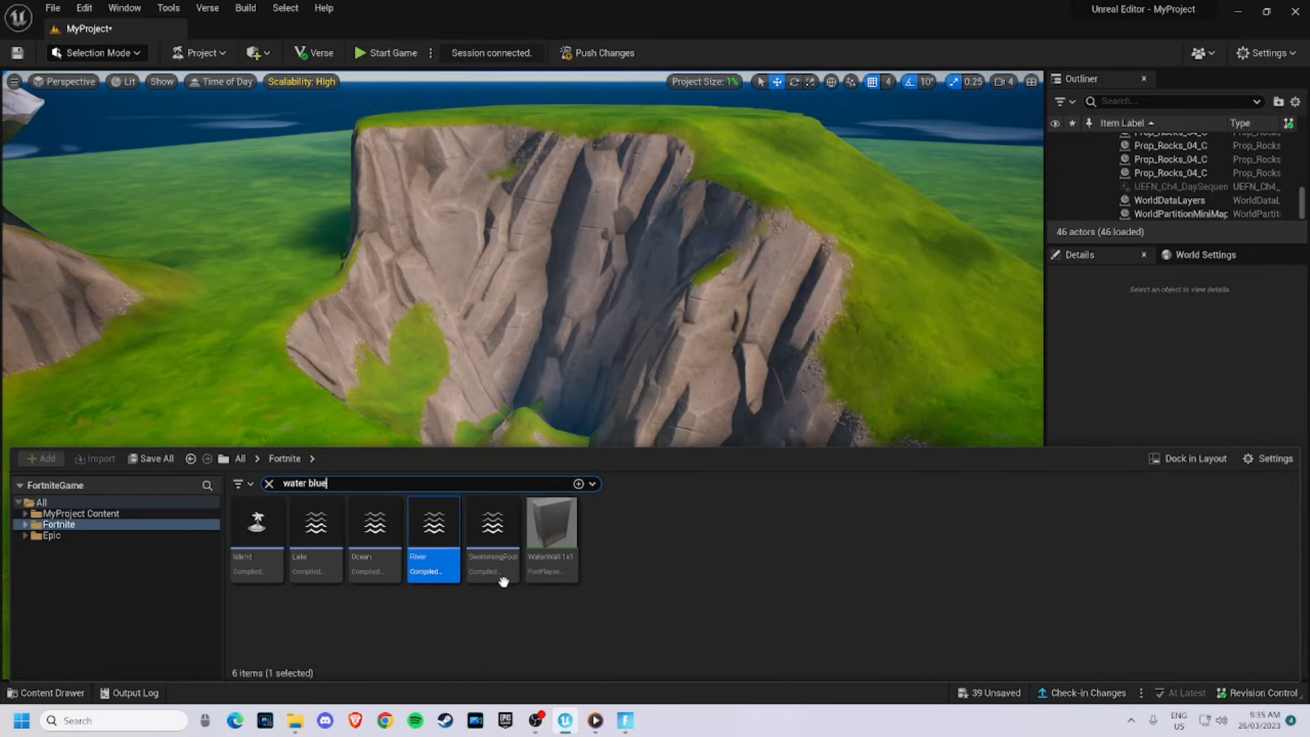
pyautogui.moveTo(504, 584); pyautogui.dragTo(549, 404)
pyautogui.moveTo(458, 510); pyautogui.dragTo(566, 360)
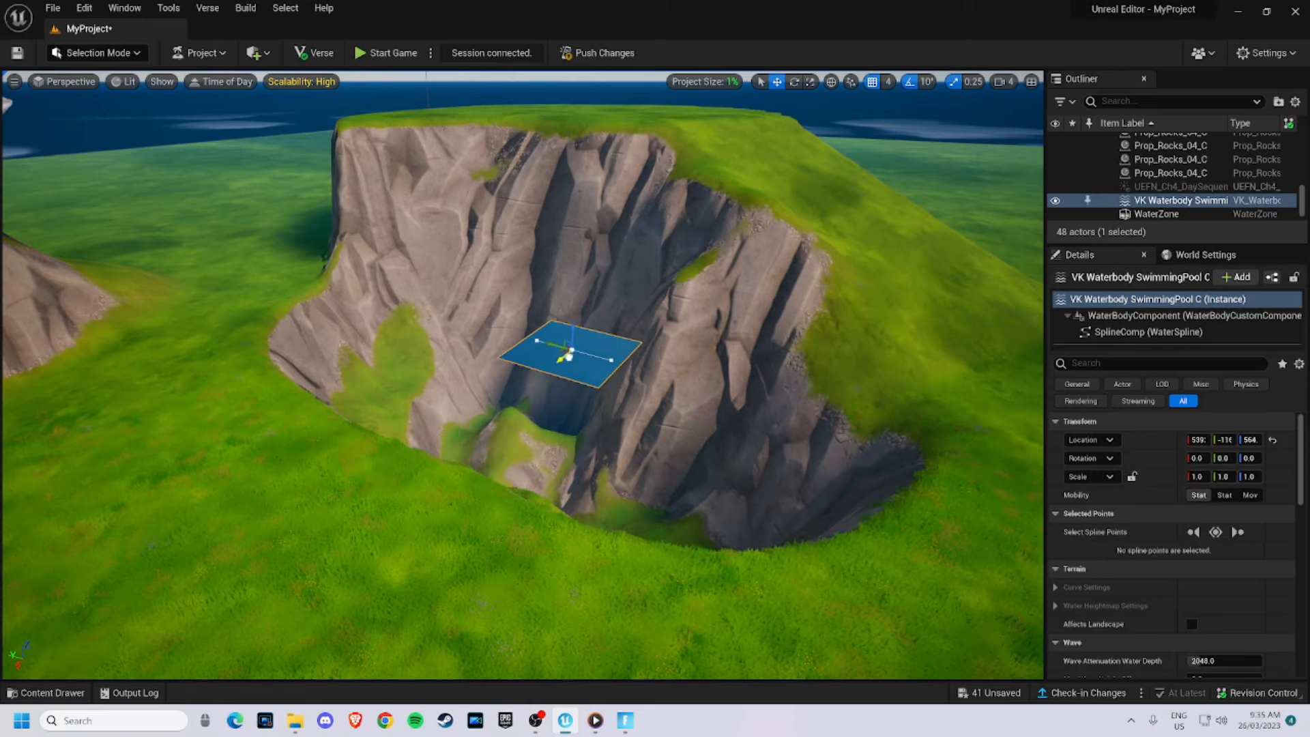
pyautogui.press('f')
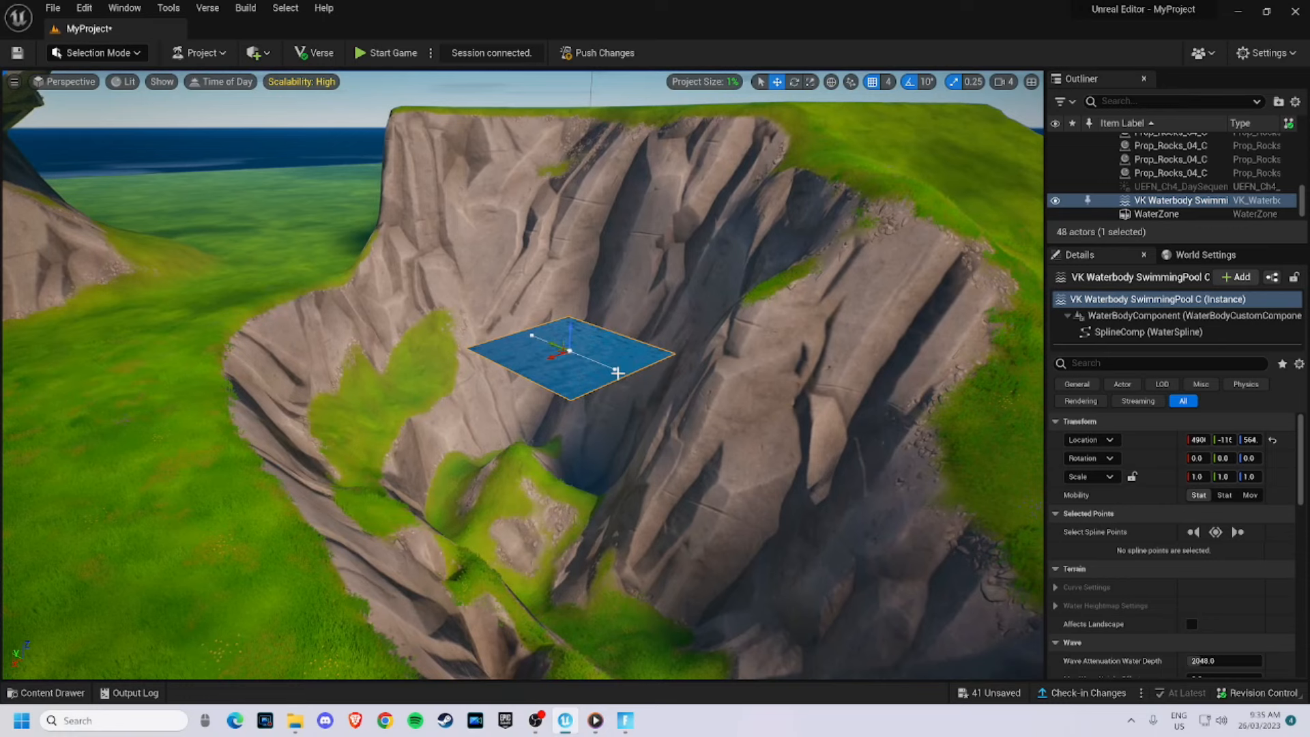
pyautogui.click(615, 368)
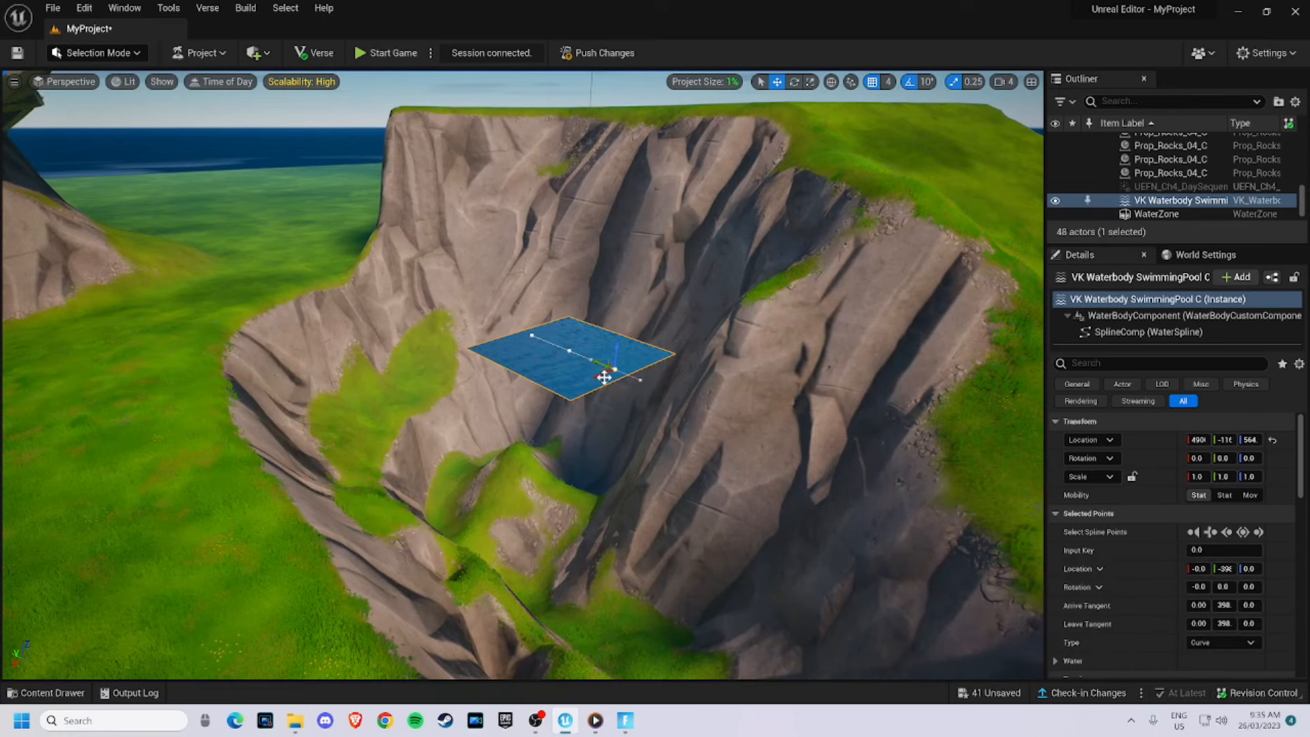
pyautogui.moveTo(659, 428); pyautogui.dragTo(514, 408, button='right')
pyautogui.hotkey('ctrl', 'z')
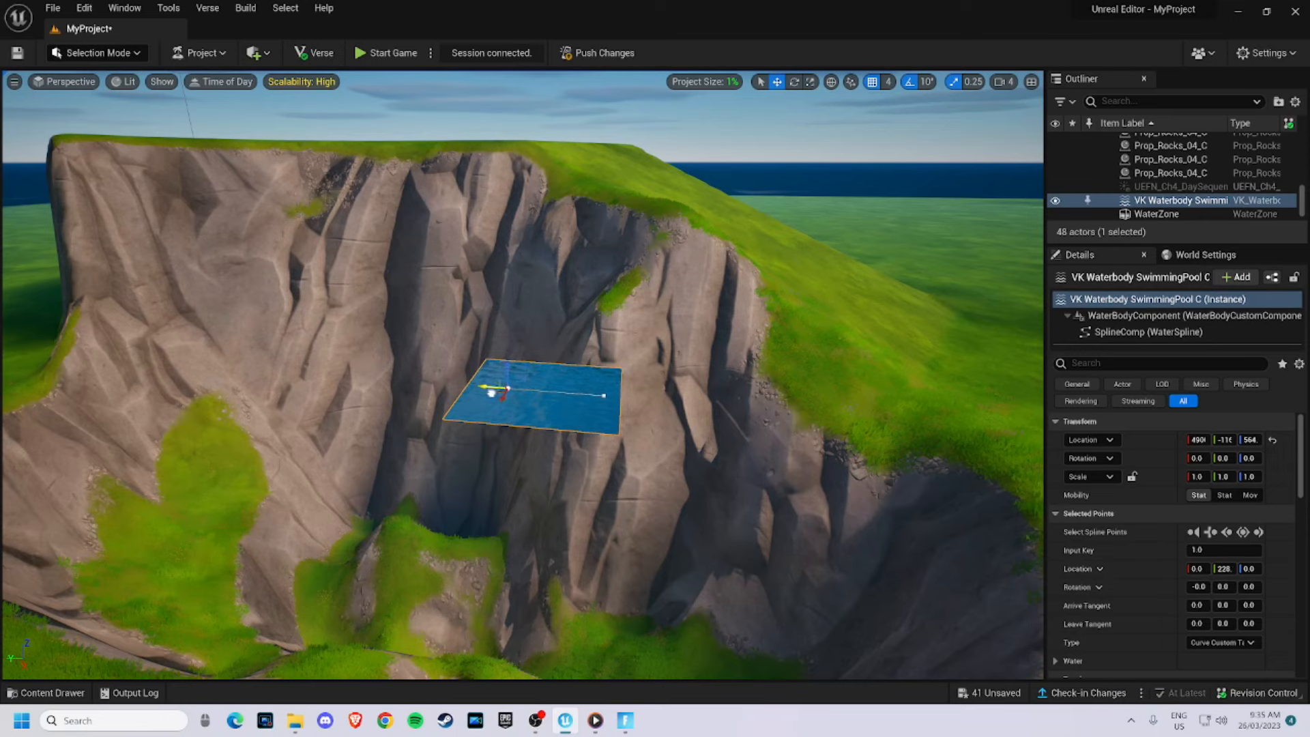
pyautogui.hotkey('ctrl', 'z')
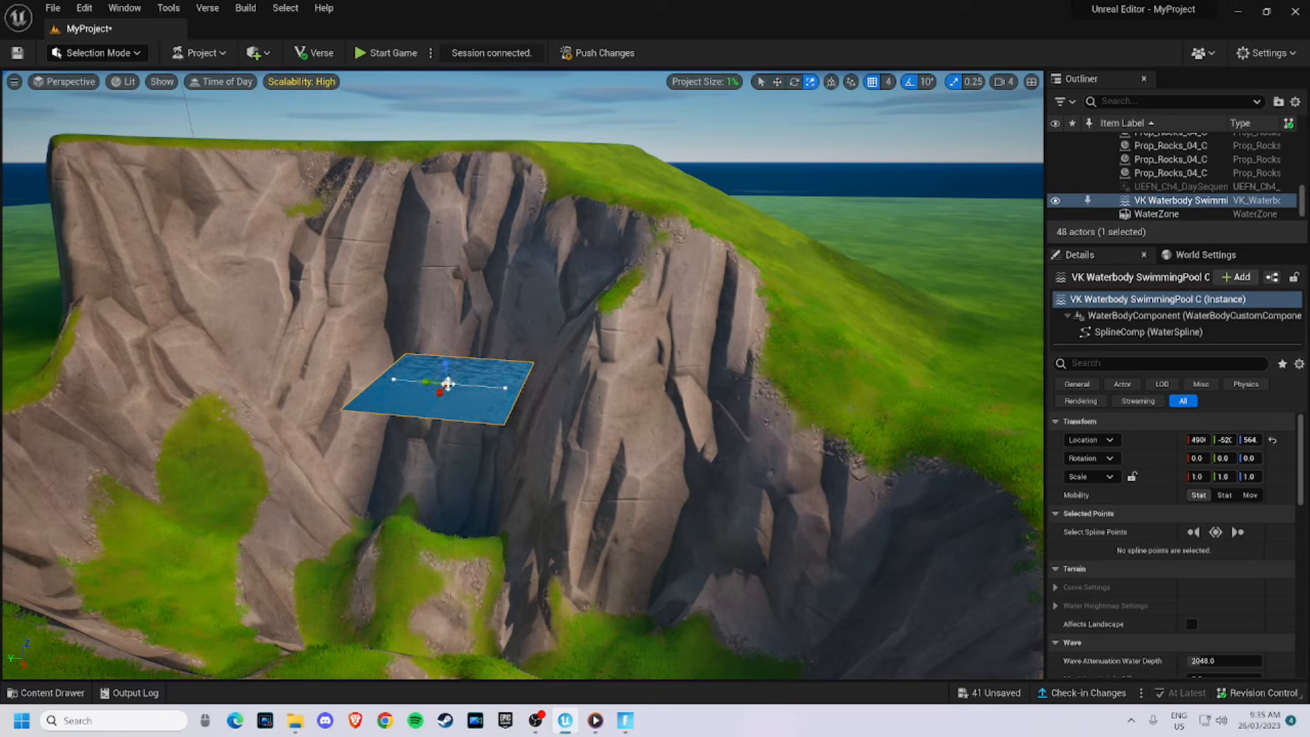
pyautogui.moveTo(440, 393); pyautogui.dragTo(390, 457)
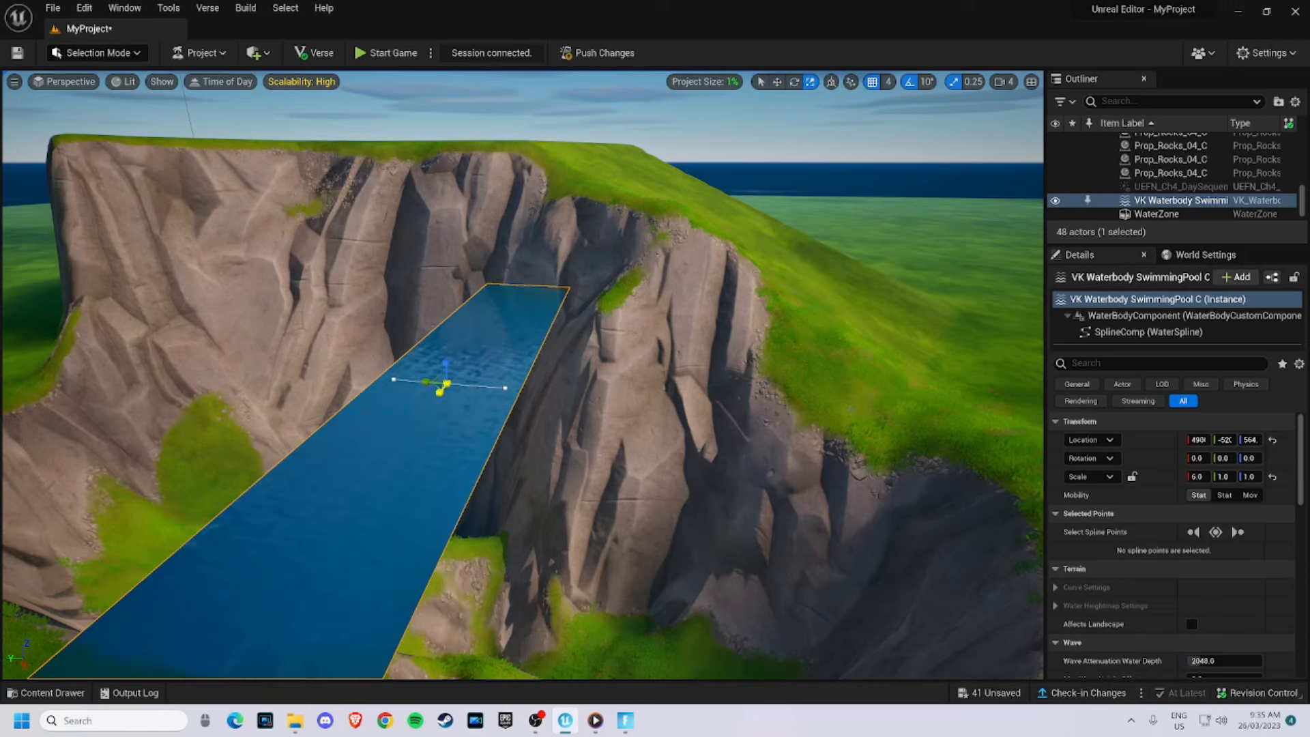
pyautogui.moveTo(436, 373); pyautogui.dragTo(406, 340)
pyautogui.moveTo(436, 375); pyautogui.dragTo(701, 343, button='right')
pyautogui.moveTo(493, 358); pyautogui.dragTo(517, 382)
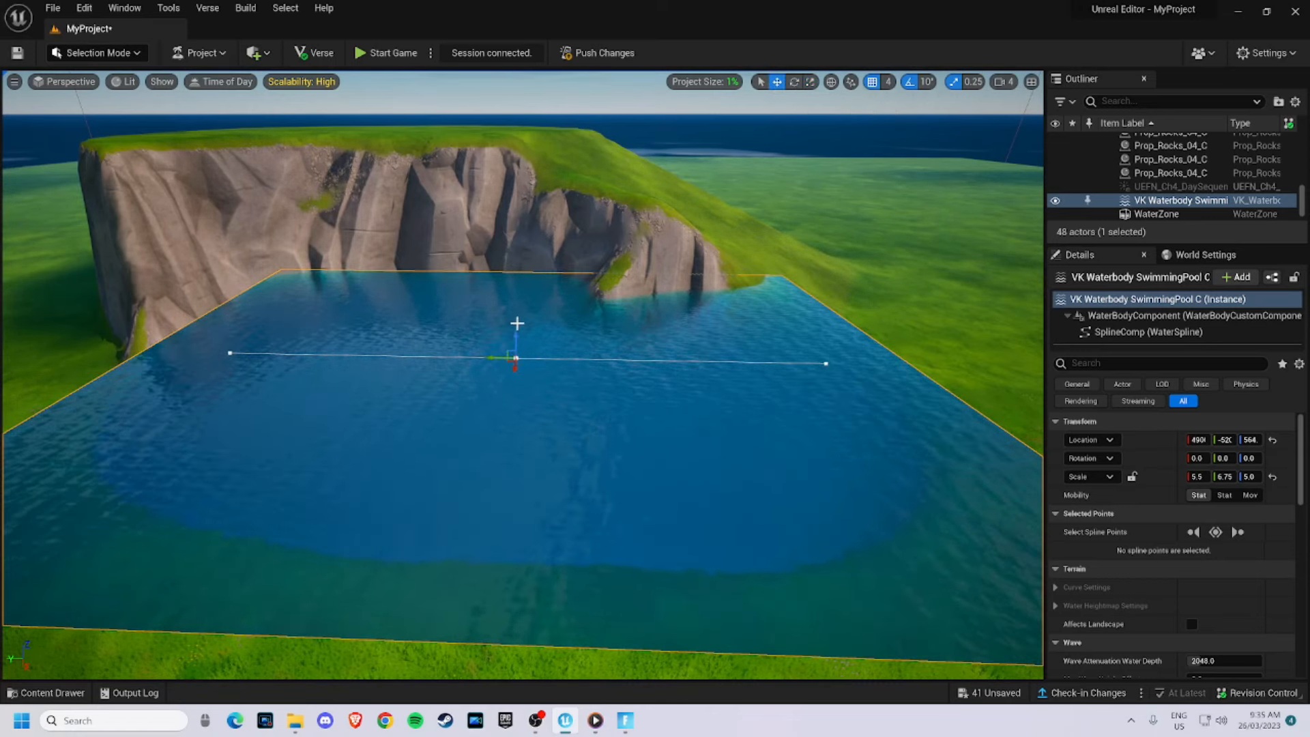
pyautogui.moveTo(517, 339); pyautogui.dragTo(510, 339, button='right')
pyautogui.moveTo(537, 336); pyautogui.dragTo(545, 394)
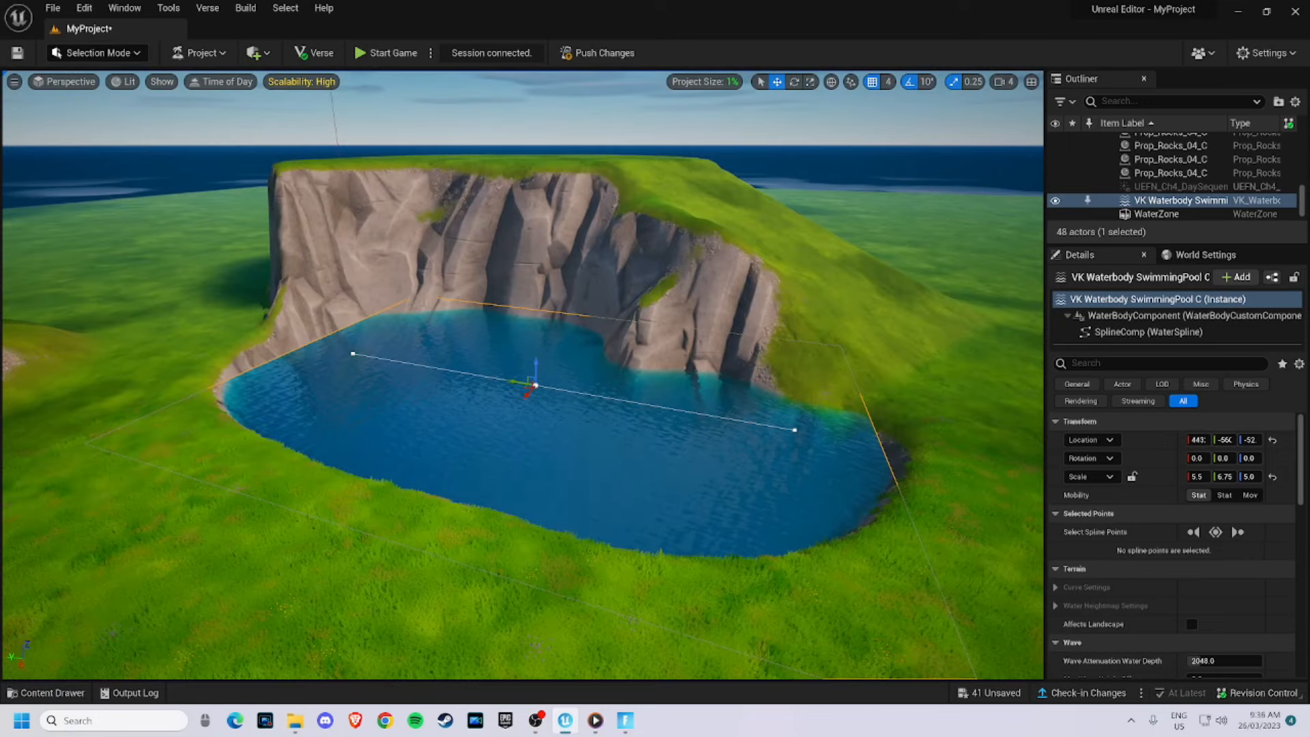
pyautogui.press('w')
pyautogui.moveTo(535, 393); pyautogui.dragTo(488, 471, button='right')
pyautogui.press('w')
pyautogui.press('Delete')
# - Place a Lake water body from the content drawer in the grass basin beside the plateau cliff
pyautogui.click(46, 692)
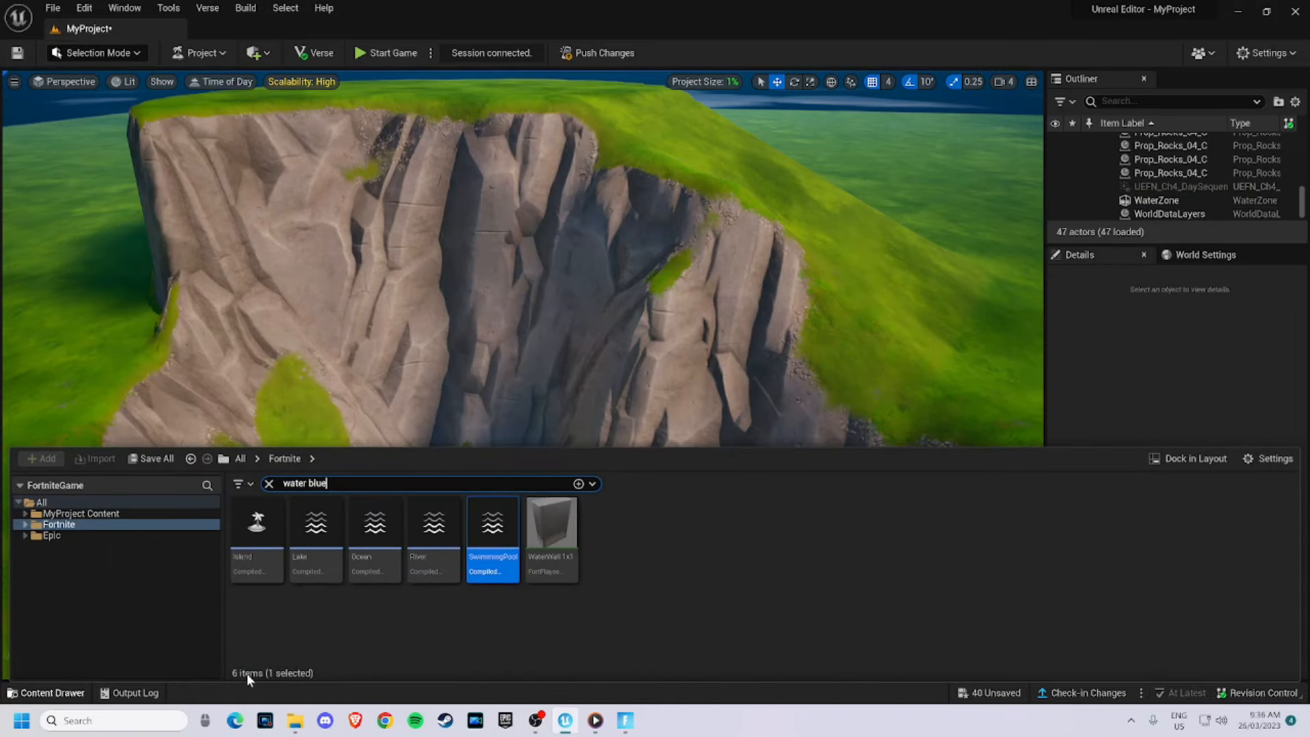
pyautogui.moveTo(303, 569); pyautogui.dragTo(567, 336)
pyautogui.moveTo(605, 286); pyautogui.dragTo(604, 285)
pyautogui.moveTo(635, 368); pyautogui.dragTo(610, 544, button='right')
pyautogui.moveTo(755, 395); pyautogui.dragTo(790, 380)
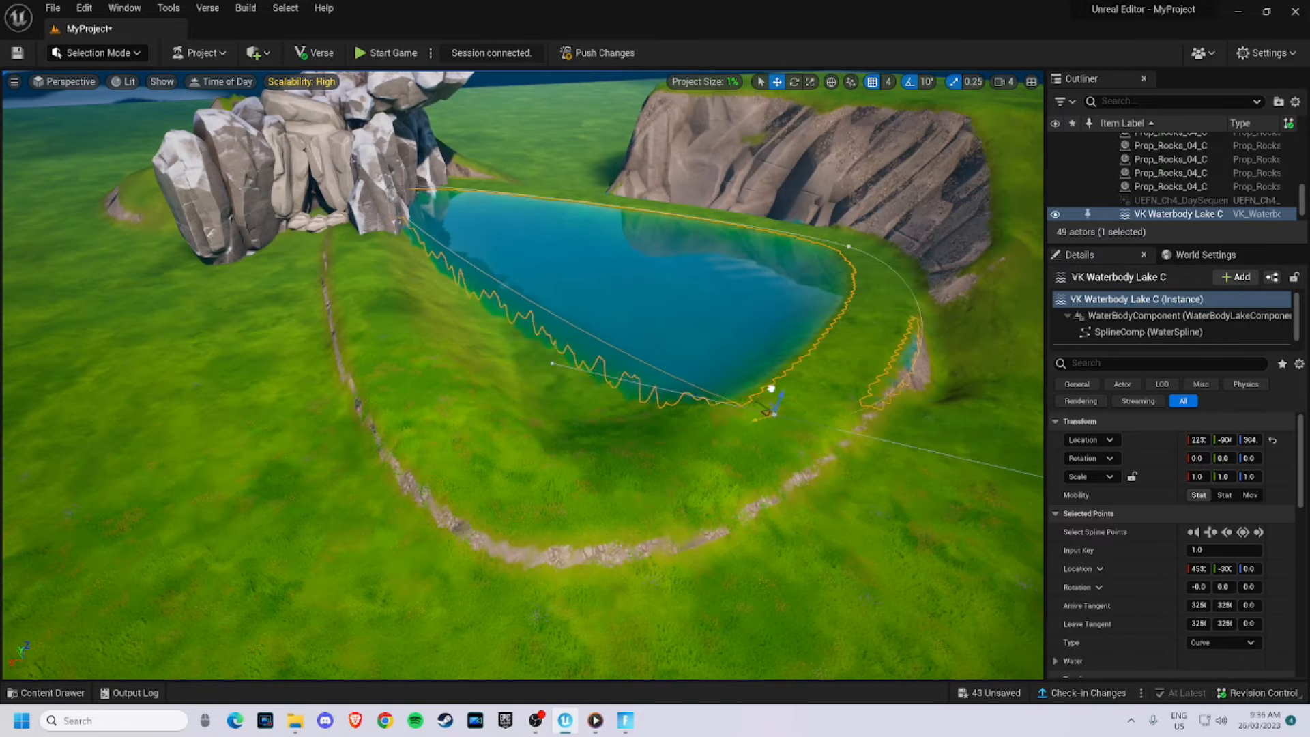
pyautogui.moveTo(789, 380); pyautogui.dragTo(880, 301, button='right')
pyautogui.moveTo(587, 359); pyautogui.dragTo(480, 380, button='right')
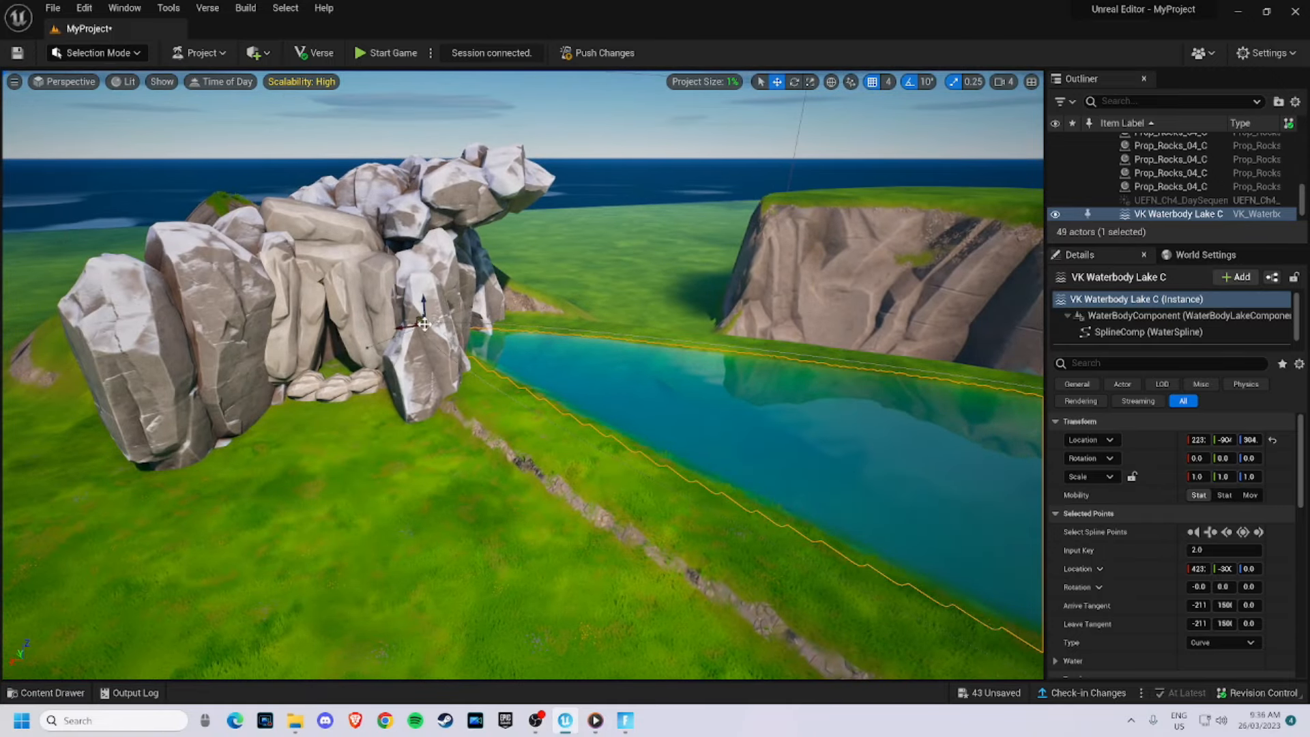
# - Drag the lake's spline points and tangents to fit its shoreline into the basin below the cliff
pyautogui.moveTo(404, 329); pyautogui.dragTo(736, 344)
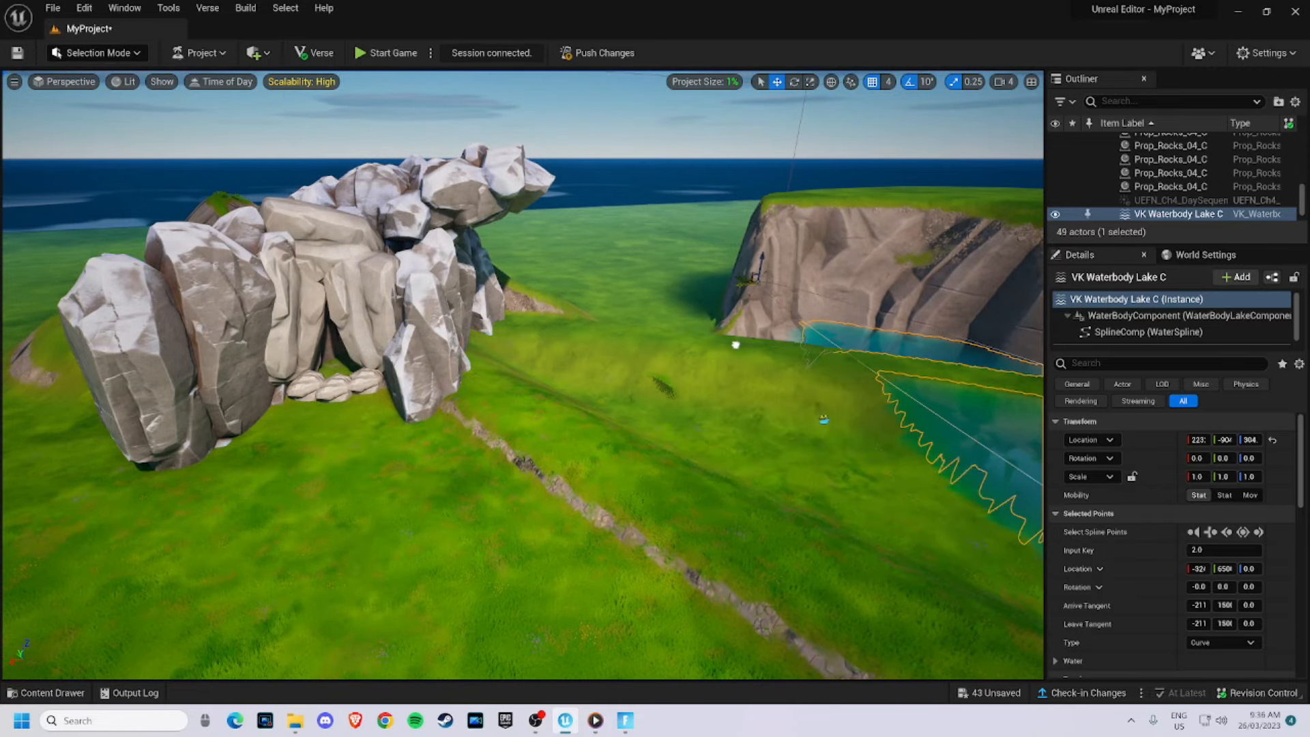
pyautogui.moveTo(667, 405); pyautogui.dragTo(643, 416)
pyautogui.moveTo(644, 416); pyautogui.dragTo(738, 464, button='right')
pyautogui.moveTo(566, 410)
pyautogui.mouseDown(button='right')
pyautogui.moveTo(615, 424)
pyautogui.moveTo(587, 437)
pyautogui.moveTo(566, 410)
pyautogui.mouseUp(button='right')
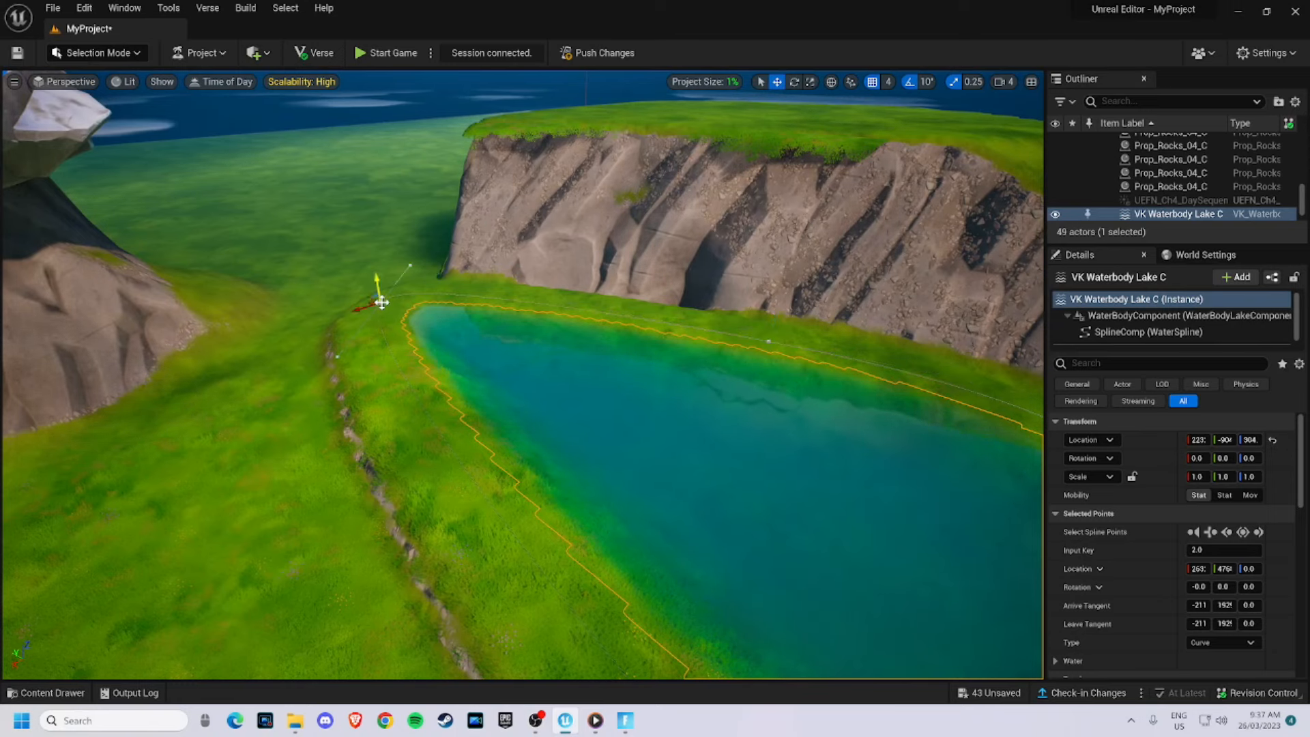
pyautogui.press('w')
pyautogui.moveTo(457, 280)
pyautogui.mouseDown(button='right')
pyautogui.moveTo(444, 236)
pyautogui.moveTo(457, 280)
pyautogui.mouseUp(button='right')
pyautogui.moveTo(511, 333); pyautogui.dragTo(494, 301, button='right')
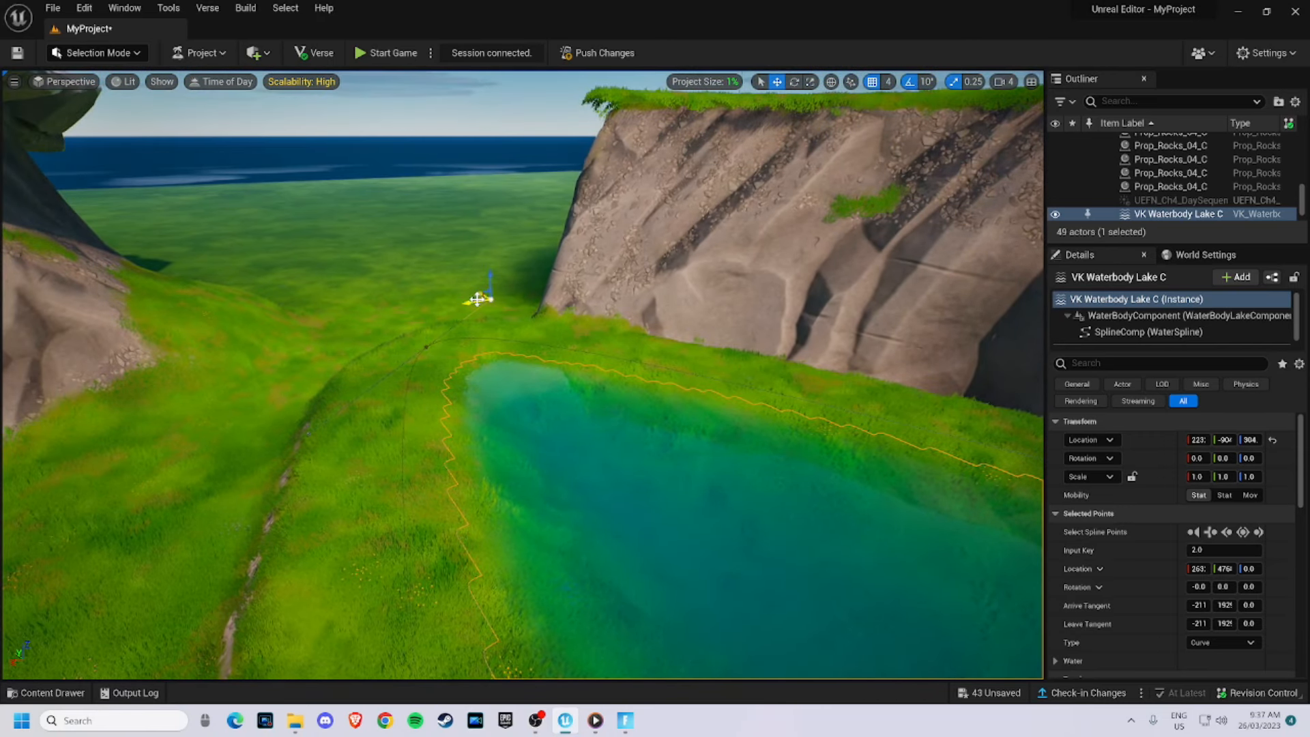
pyautogui.moveTo(506, 305); pyautogui.dragTo(690, 315)
pyautogui.moveTo(687, 341); pyautogui.dragTo(675, 409, button='right')
pyautogui.moveTo(409, 290); pyautogui.dragTo(383, 300, button='right')
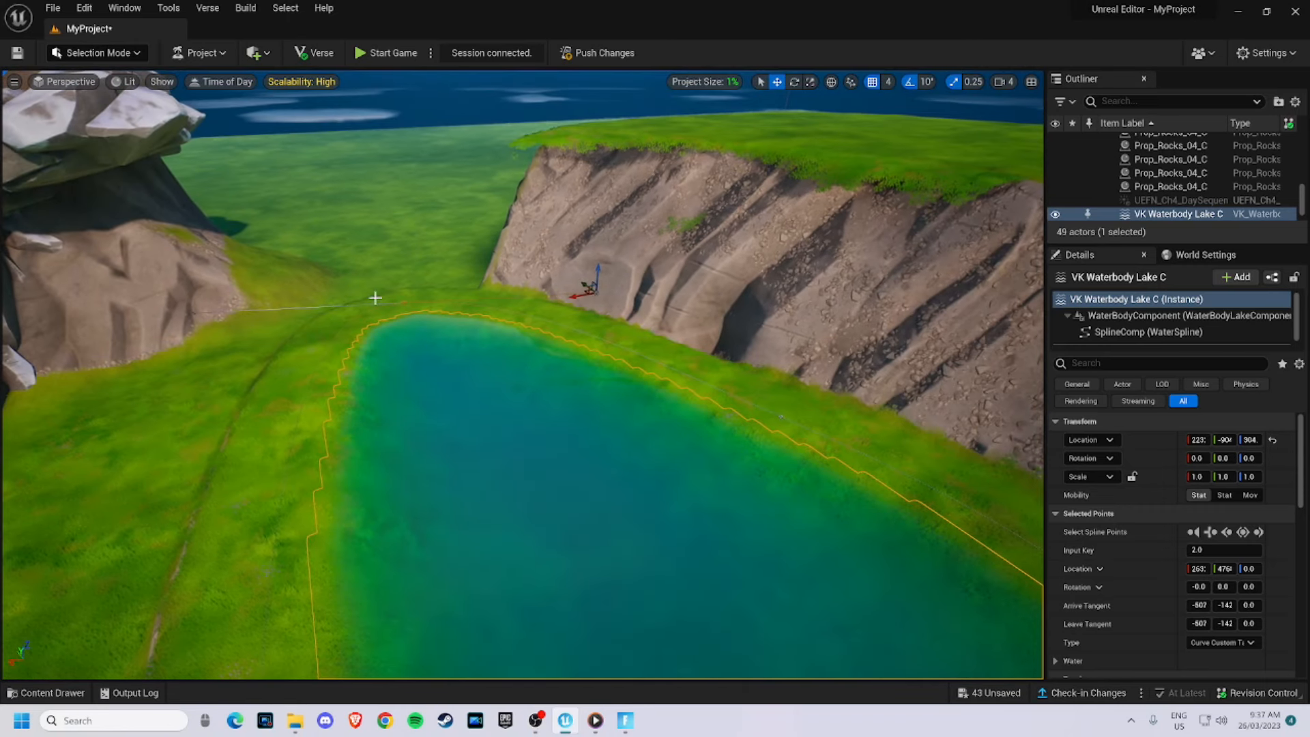
pyautogui.click(196, 312)
pyautogui.moveTo(419, 346); pyautogui.dragTo(494, 352, button='right')
pyautogui.press('s')
pyautogui.click(419, 346)
pyautogui.press('a')
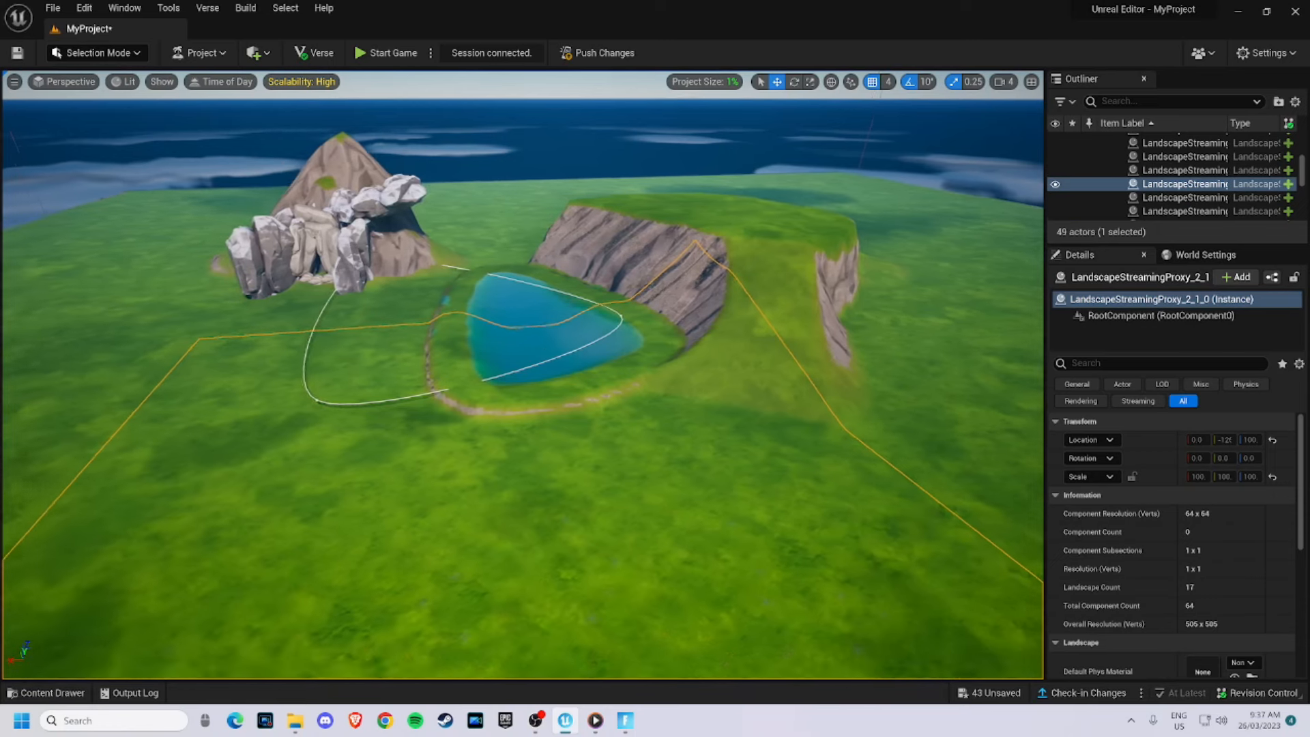
pyautogui.press('a')
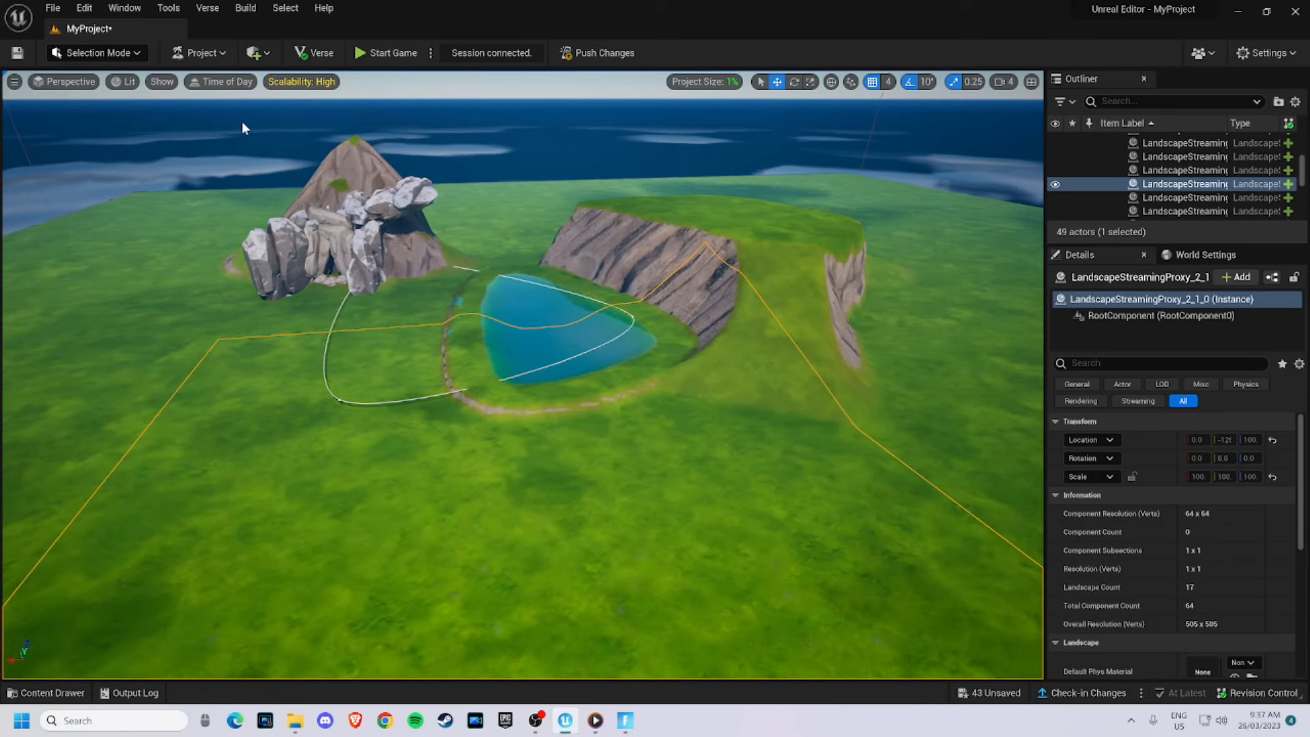
# - Clear the content drawer's search filter and close the drawer
pyautogui.click(47, 693)
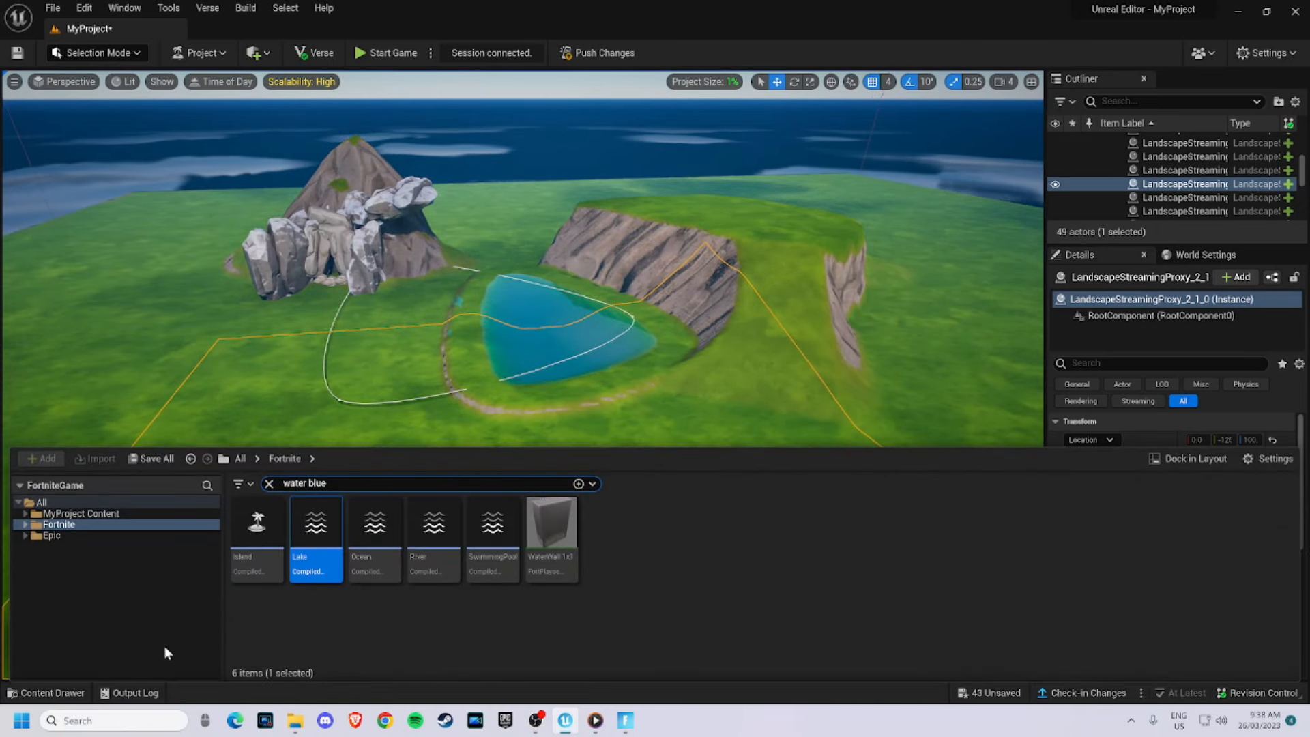
pyautogui.press('BackSpace')
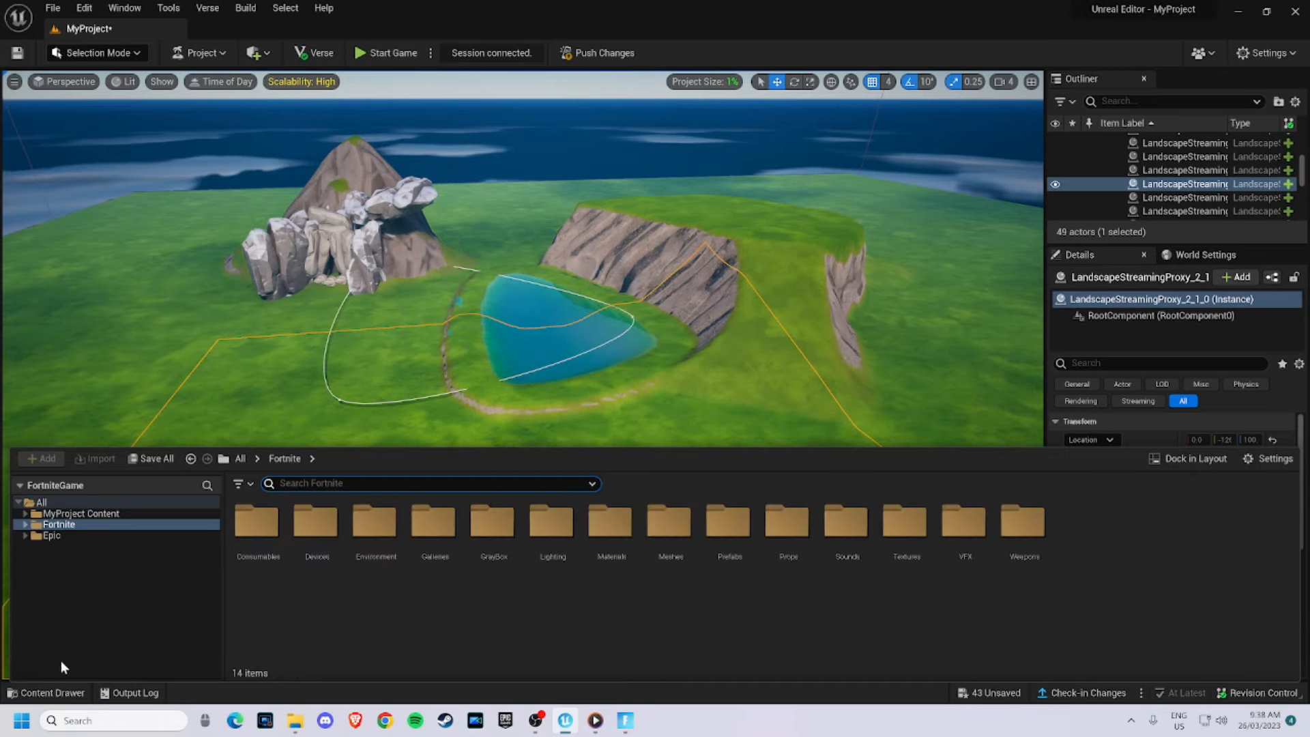
pyautogui.click(48, 693)
pyautogui.press('w')
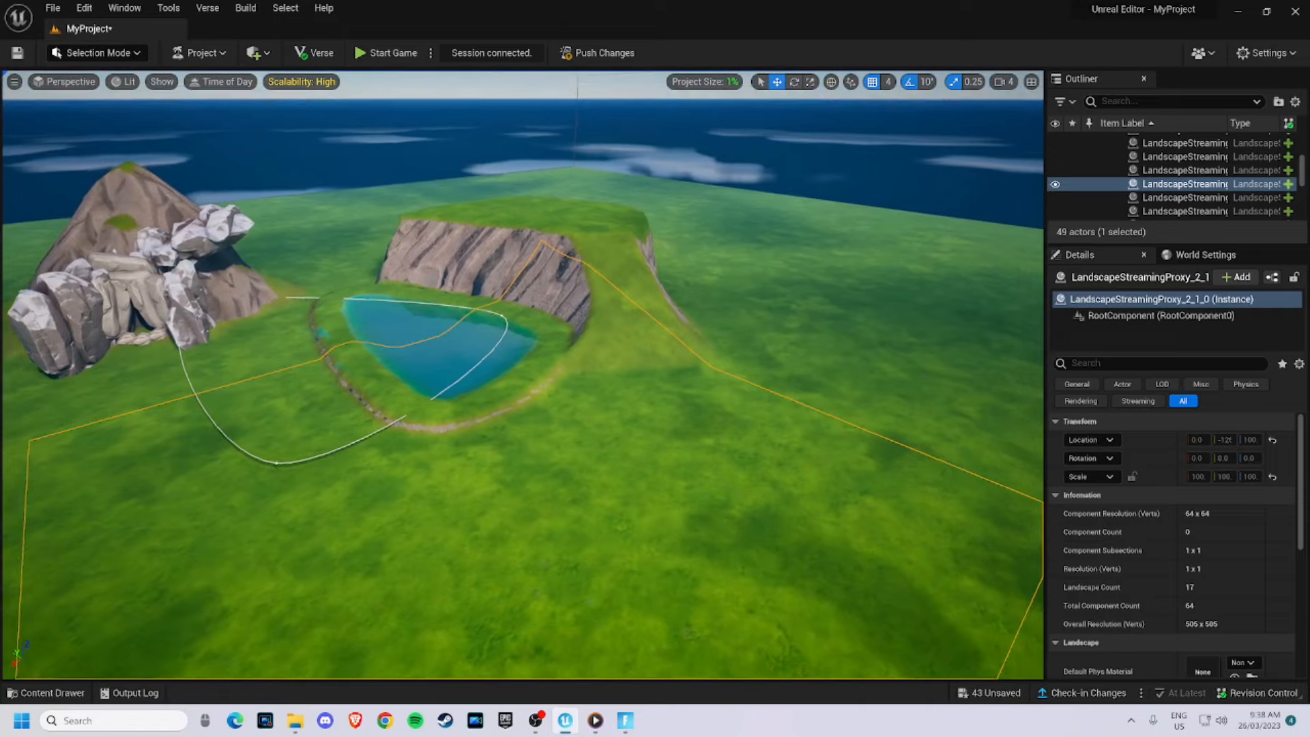
pyautogui.moveTo(522, 376); pyautogui.dragTo(424, 369, button='right')
# - Switch to Landscape mode and pick the Splines tool under Manage
pyautogui.click(108, 55)
pyautogui.click(111, 89)
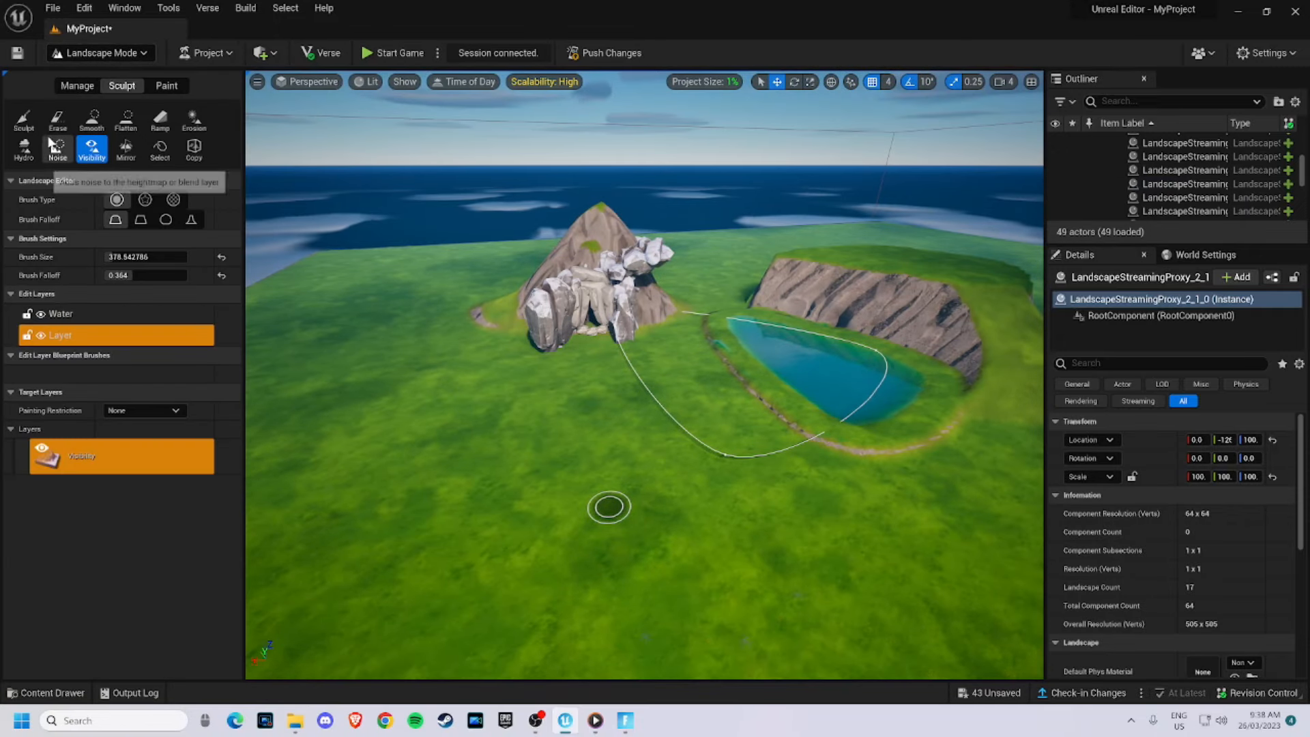
pyautogui.click(77, 86)
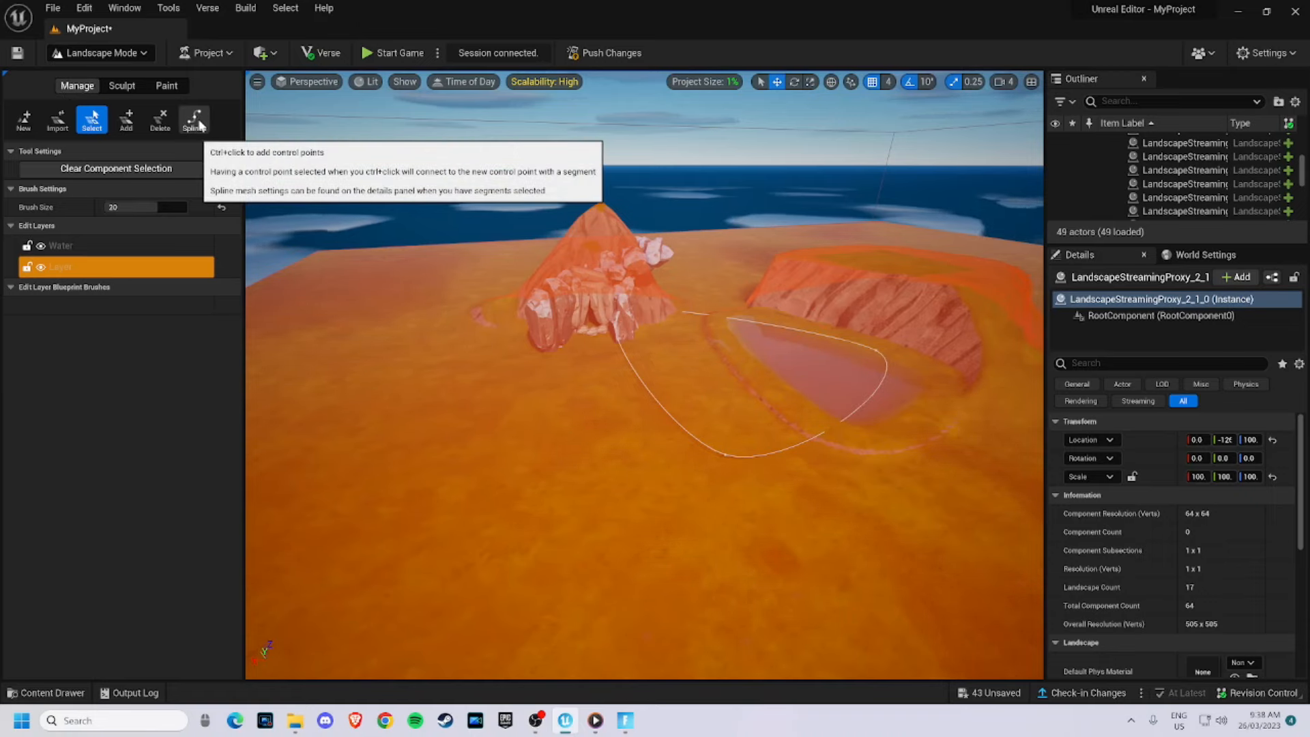
pyautogui.click(198, 123)
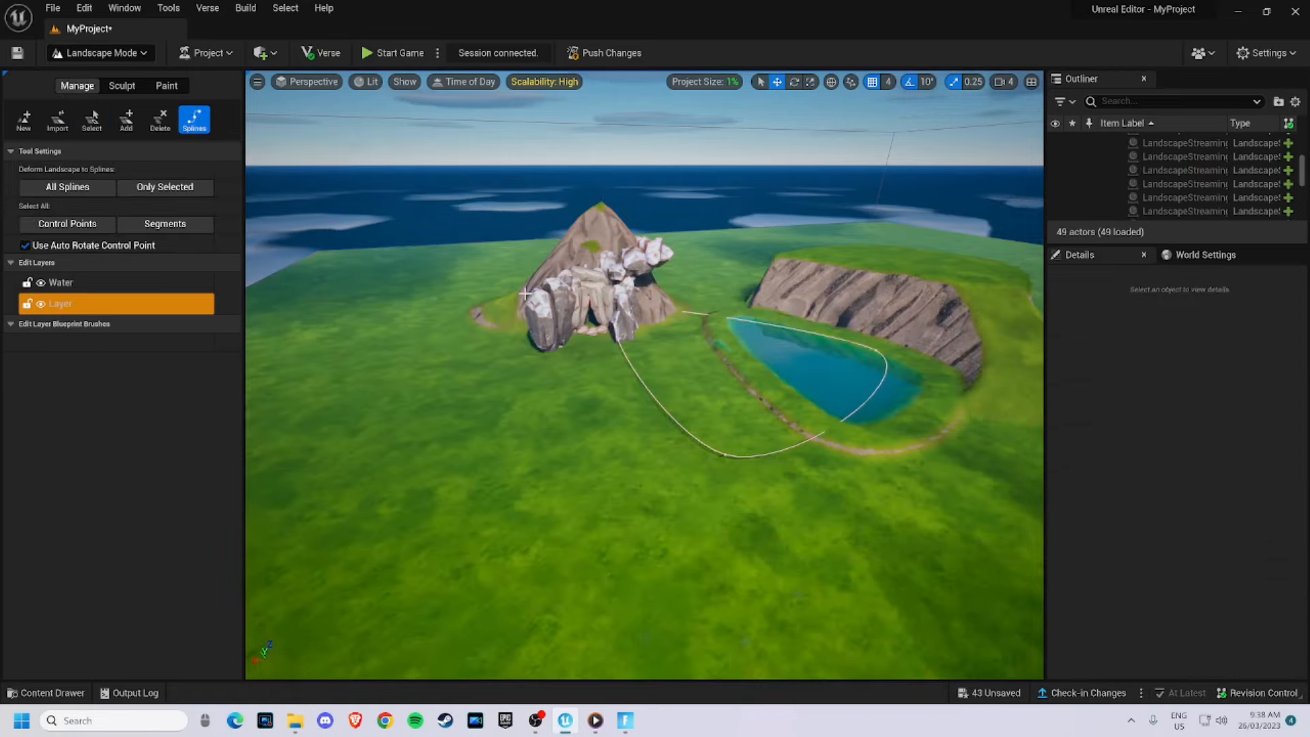
pyautogui.moveTo(497, 375); pyautogui.dragTo(549, 475, button='right')
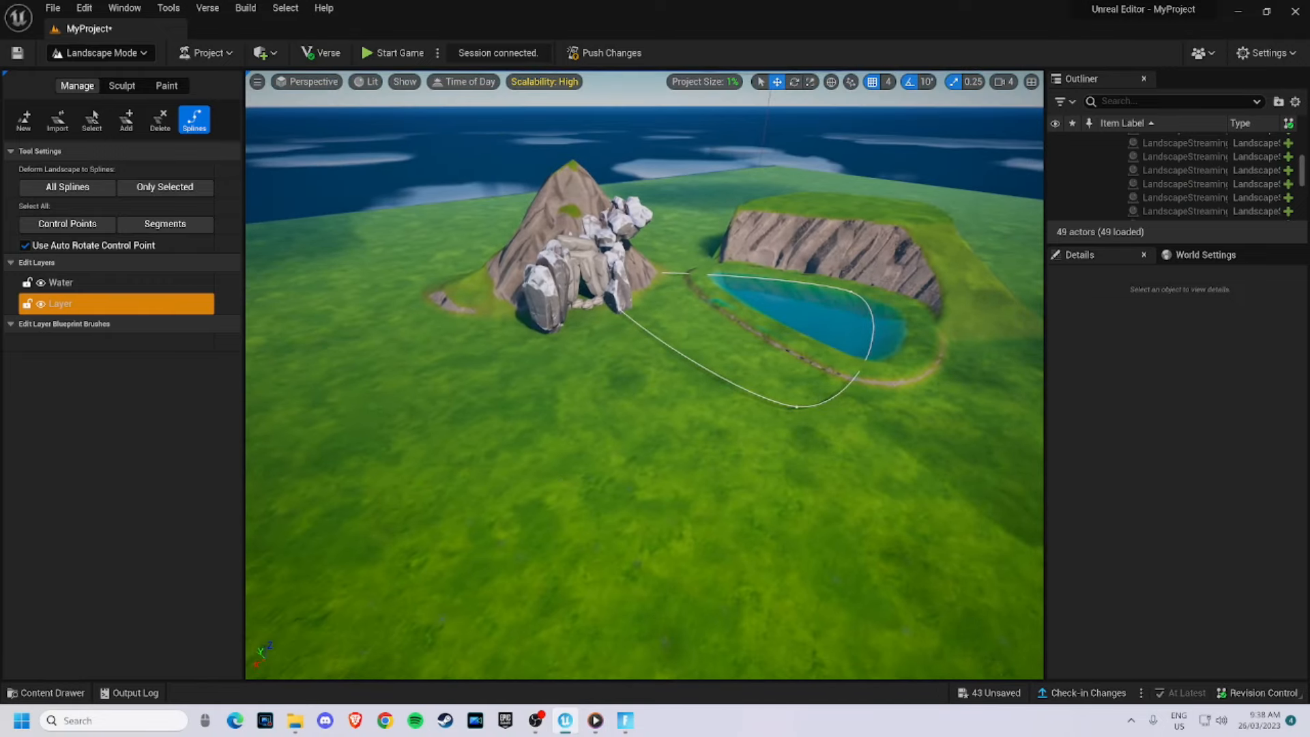
pyautogui.keyDown('ctrl'); pyautogui.click(572, 483); pyautogui.keyUp('ctrl')
pyautogui.keyDown('ctrl'); pyautogui.click(445, 427); pyautogui.keyUp('ctrl')
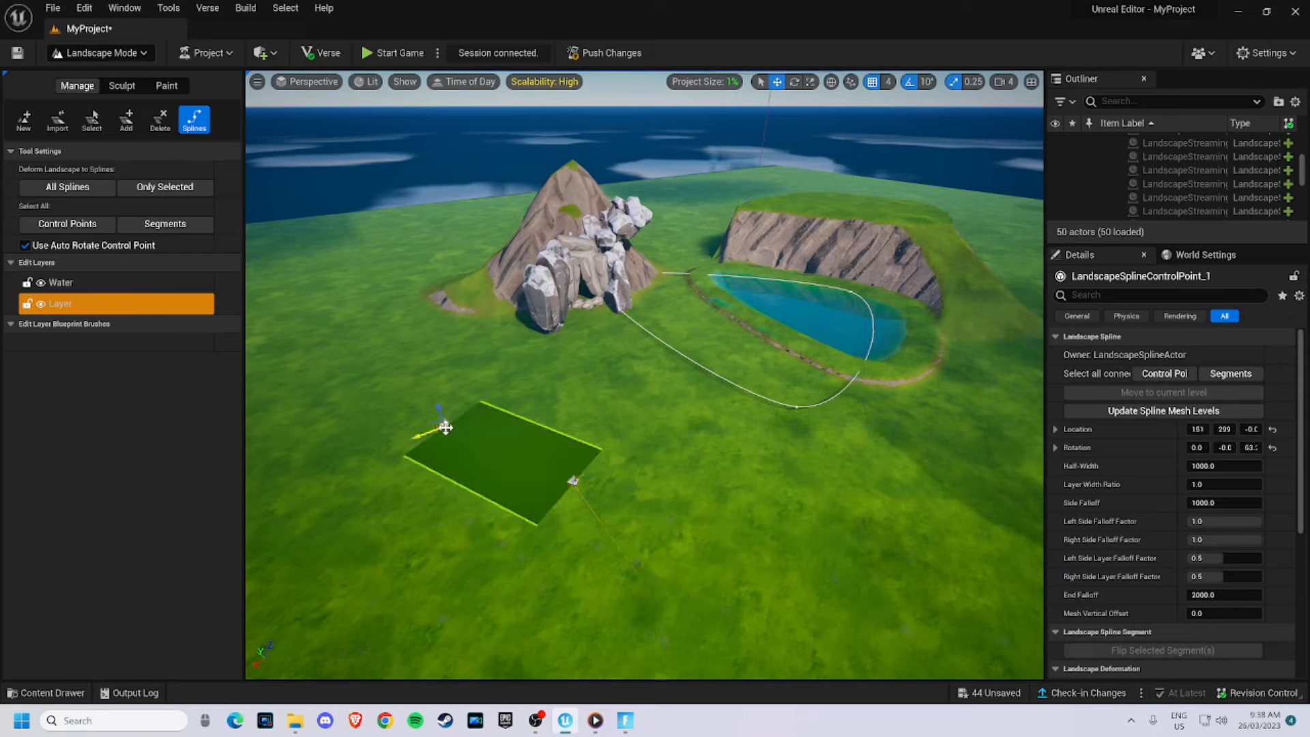
pyautogui.keyDown('ctrl'); pyautogui.click(372, 354); pyautogui.keyUp('ctrl')
pyautogui.hotkey('ctrl', 'z')
pyautogui.hotkey('ctrl', 'z')
pyautogui.hotkey('ctrl', 'z')
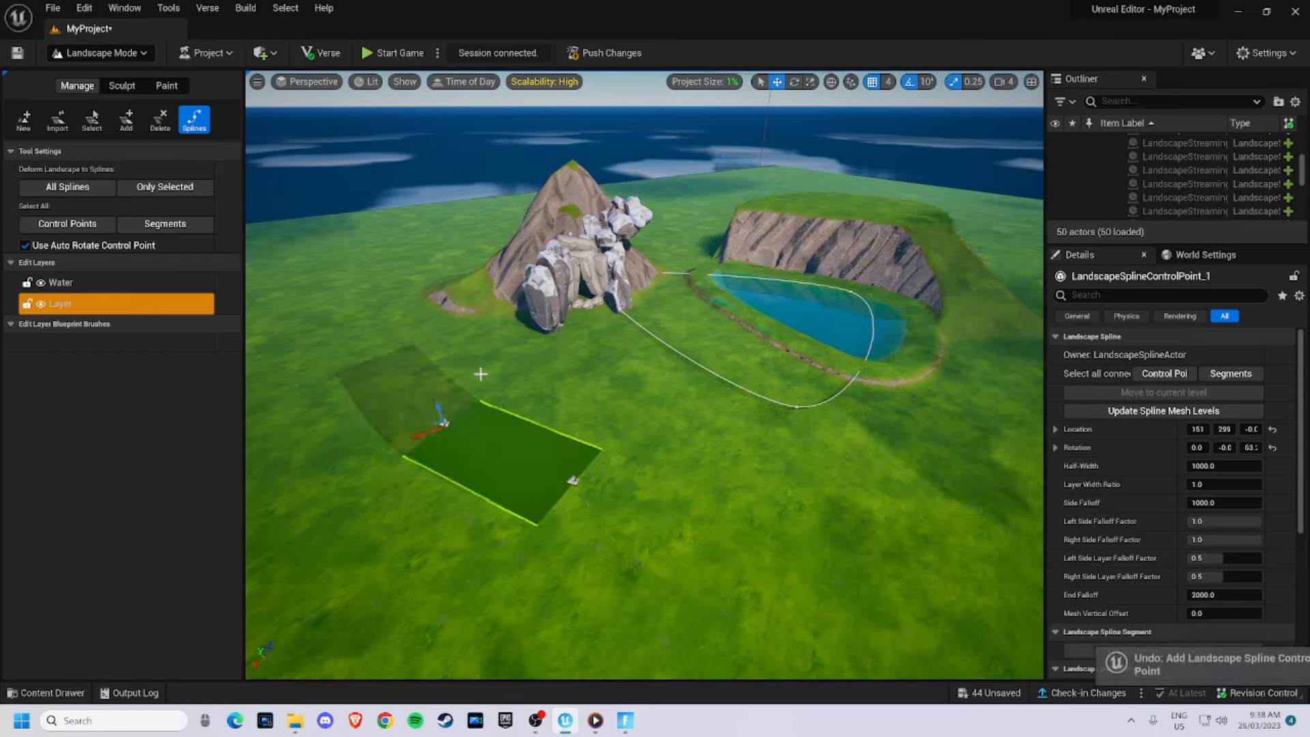
# - Create a new landscape edit layer named Roads and select it
pyautogui.rightClick(76, 306)
pyautogui.click(106, 335)
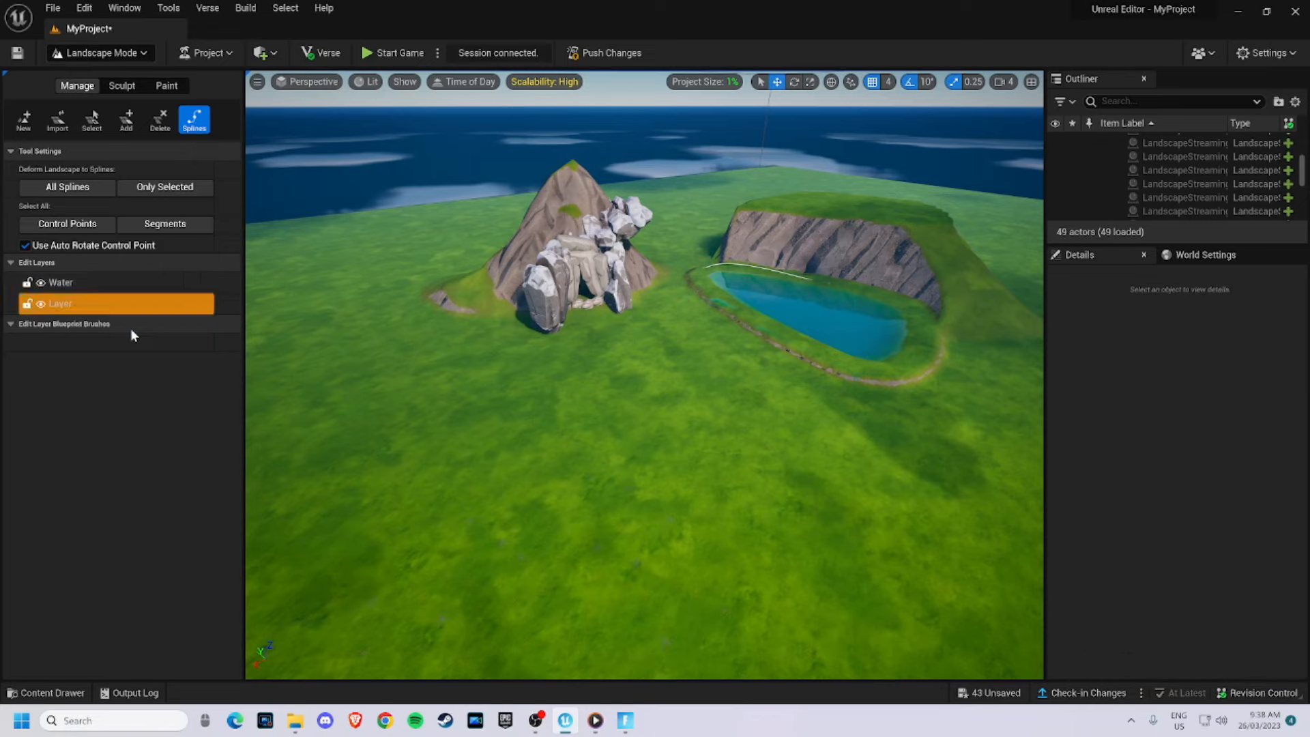
pyautogui.click(41, 287)
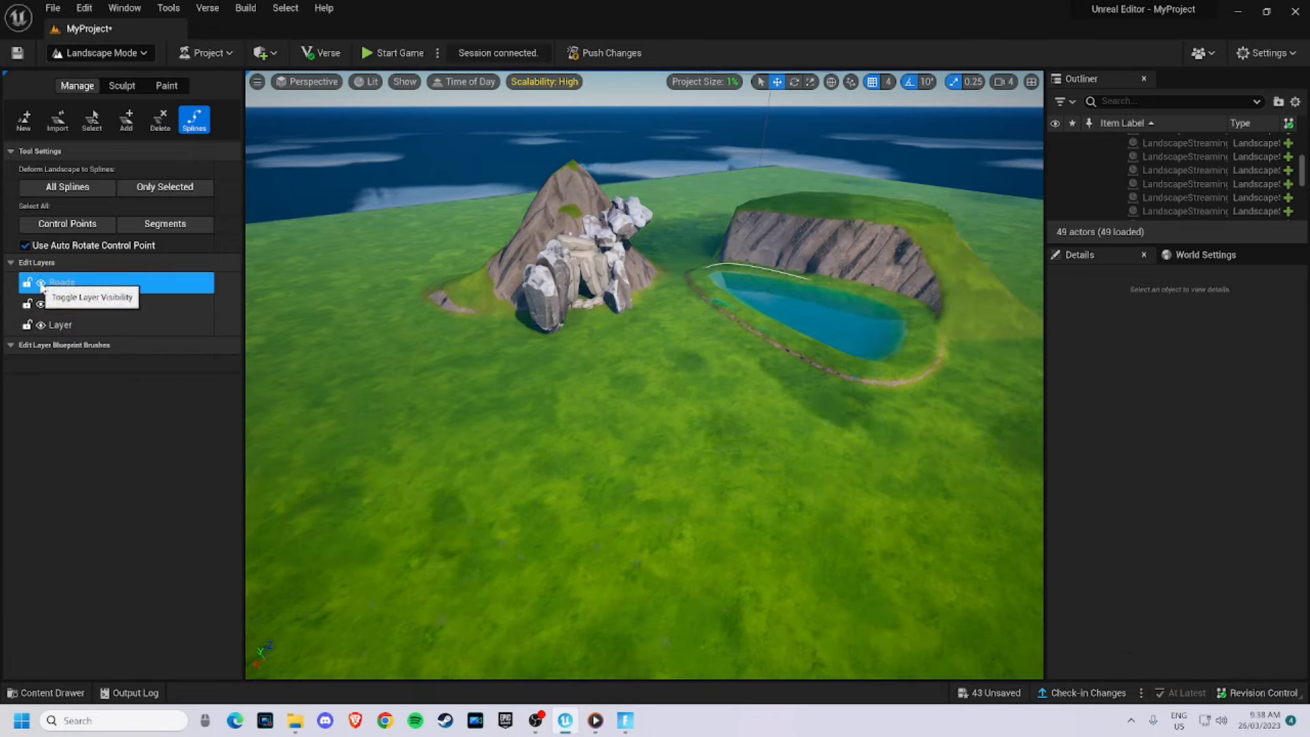
# - Add landscape spline control points on the grass to start a road segment on the Roads layer
pyautogui.keyDown('ctrl'); pyautogui.click(696, 492); pyautogui.keyUp('ctrl')
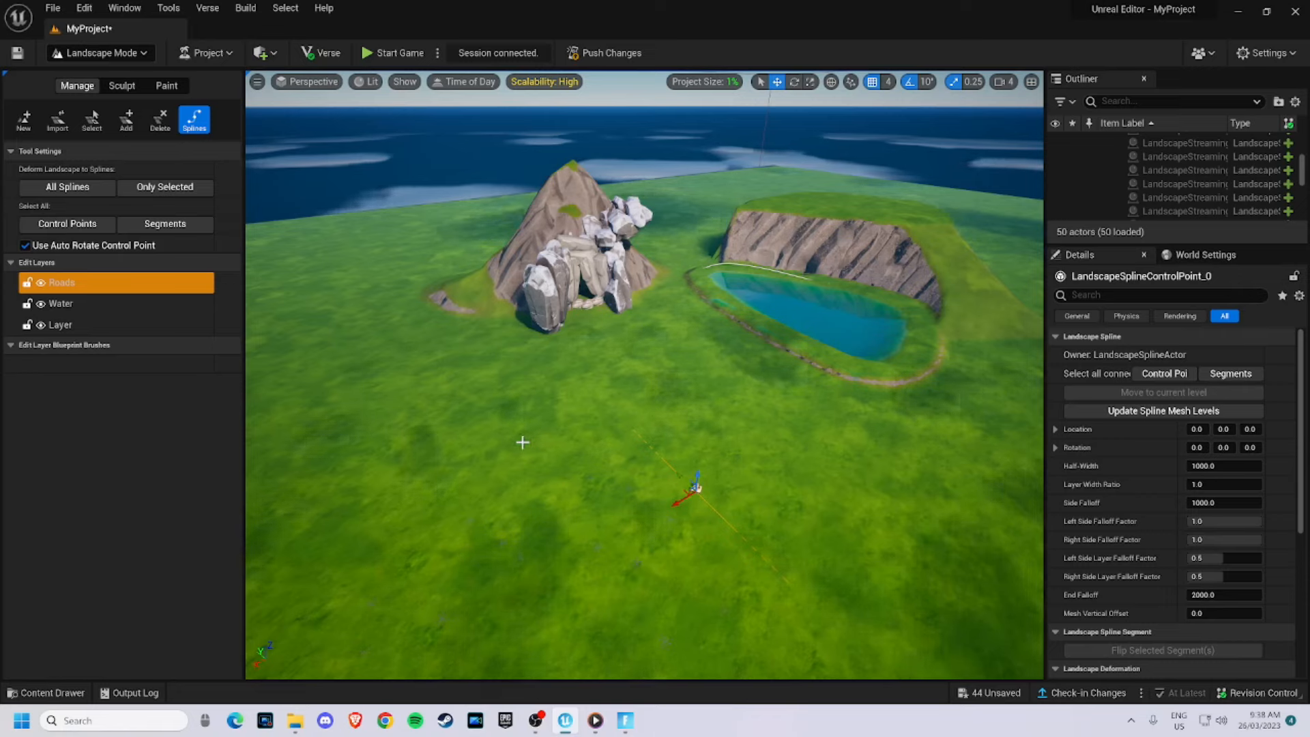
pyautogui.keyDown('ctrl'); pyautogui.click(512, 439); pyautogui.keyUp('ctrl')
pyautogui.keyDown('ctrl'); pyautogui.click(335, 401); pyautogui.keyUp('ctrl')
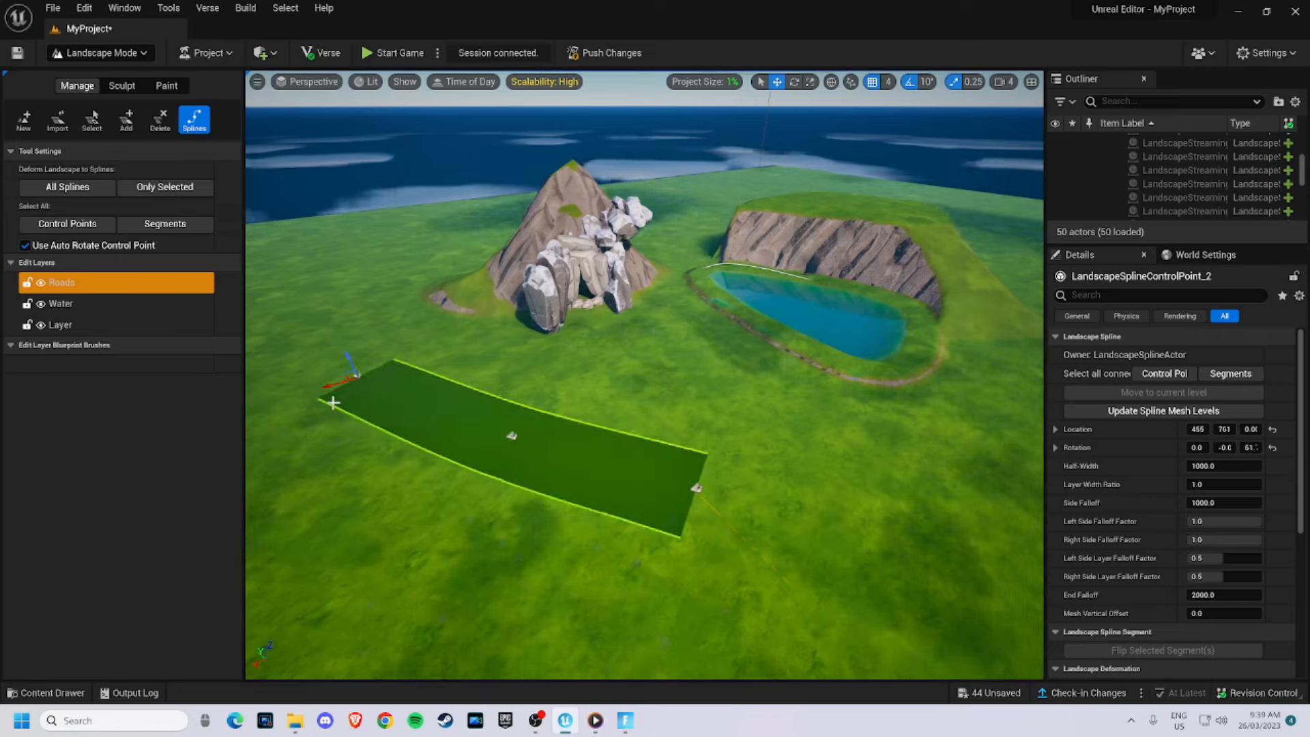
pyautogui.keyDown('ctrl'); pyautogui.click(286, 484); pyautogui.keyUp('ctrl')
pyautogui.keyDown('ctrl'); pyautogui.click(372, 605); pyautogui.keyUp('ctrl')
pyautogui.keyDown('ctrl'); pyautogui.click(542, 570); pyautogui.keyUp('ctrl')
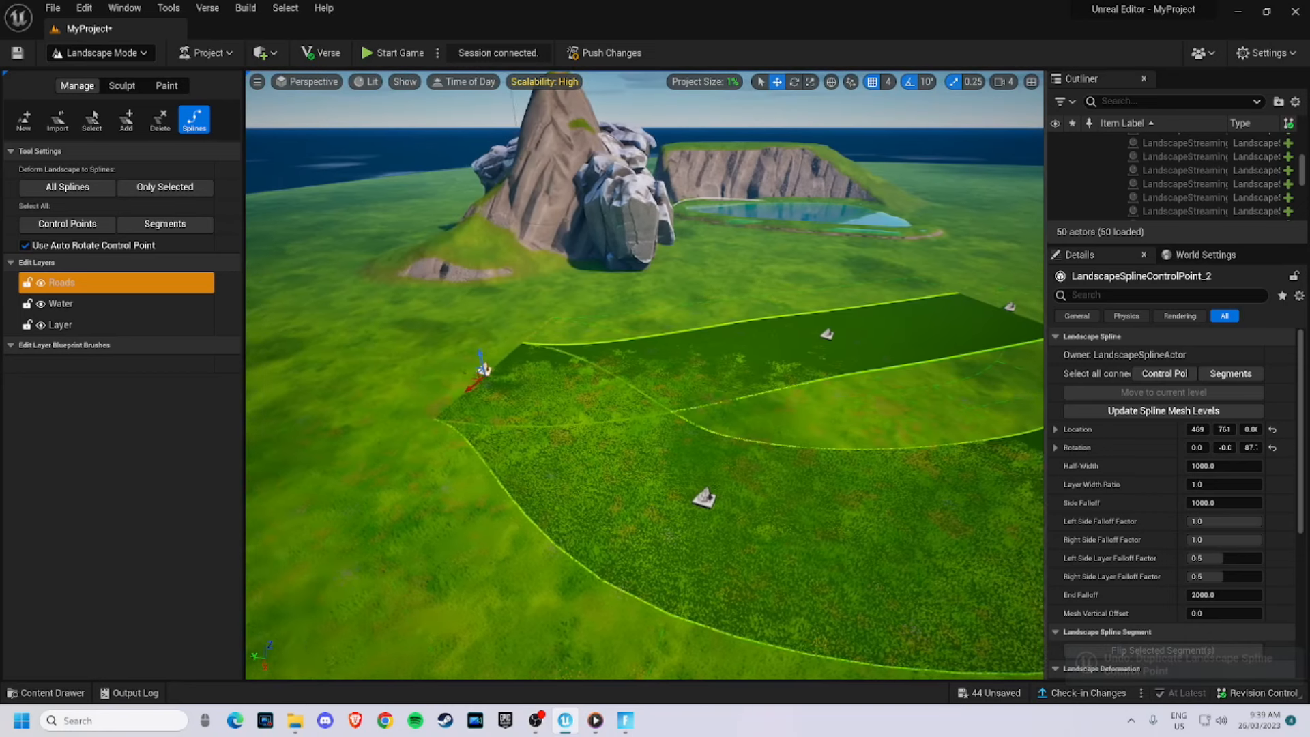
pyautogui.moveTo(703, 423); pyautogui.dragTo(736, 423, button='right')
pyautogui.hotkey('ctrl', 'z')
pyautogui.hotkey('ctrl', 'z')
pyautogui.hotkey('ctrl', 'z')
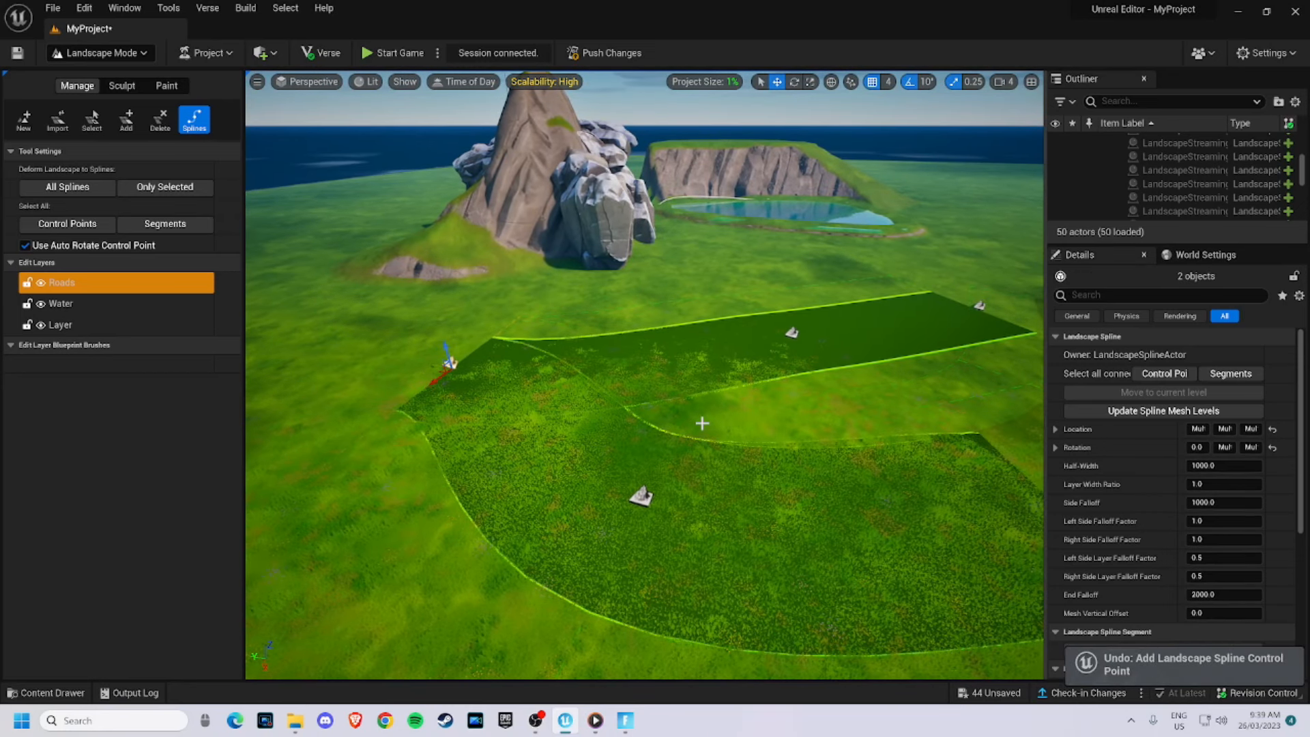
pyautogui.hotkey('ctrl', 'z')
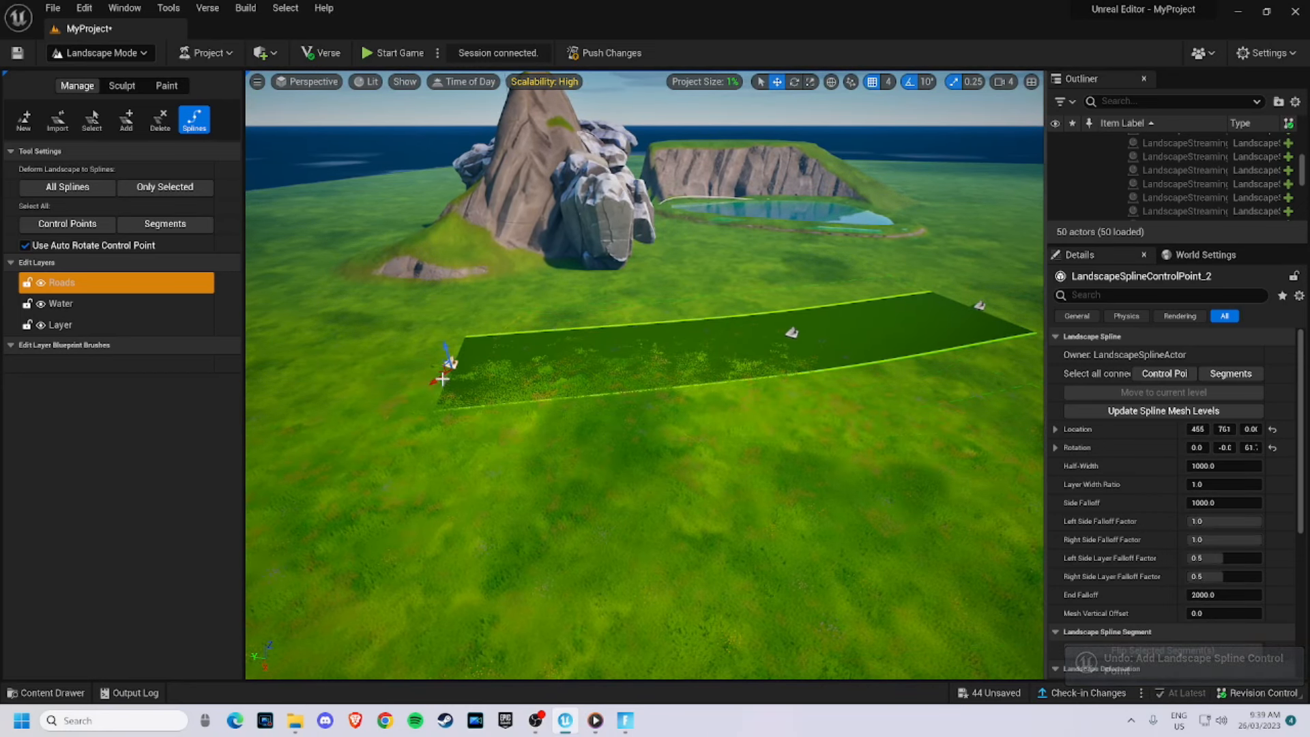
# - Add more road control points to bend the spline into a U-turn across the grass
pyautogui.moveTo(643, 362); pyautogui.dragTo(572, 391, button='right')
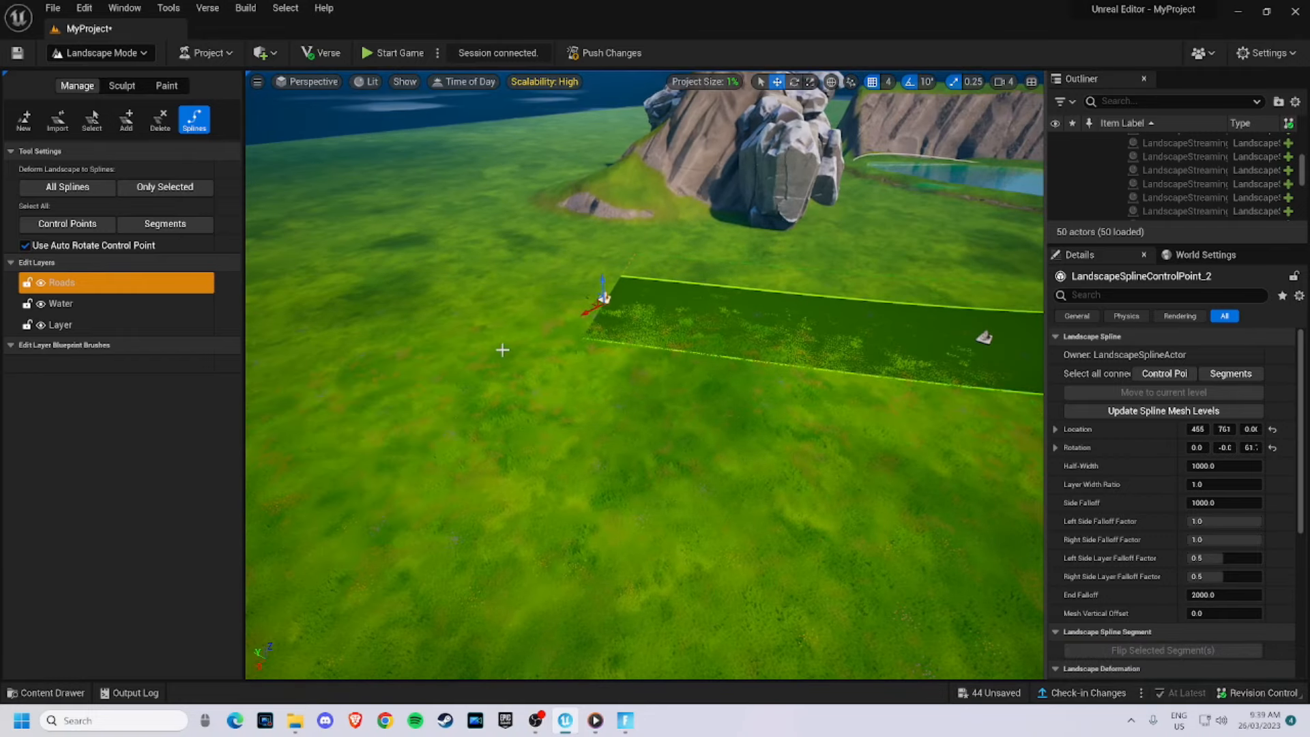
pyautogui.keyDown('ctrl'); pyautogui.click(503, 350); pyautogui.keyUp('ctrl')
pyautogui.keyDown('ctrl'); pyautogui.click(611, 481); pyautogui.keyUp('ctrl')
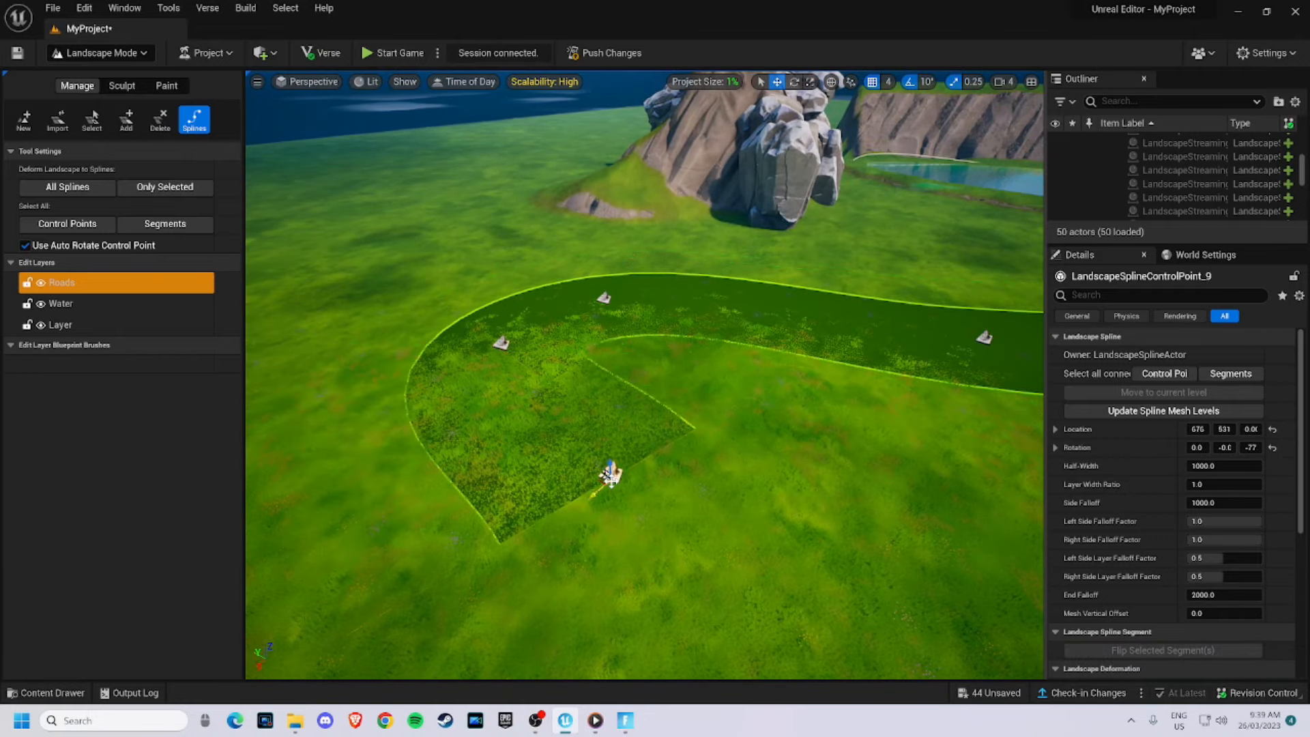
pyautogui.moveTo(686, 495); pyautogui.dragTo(641, 471, button='right')
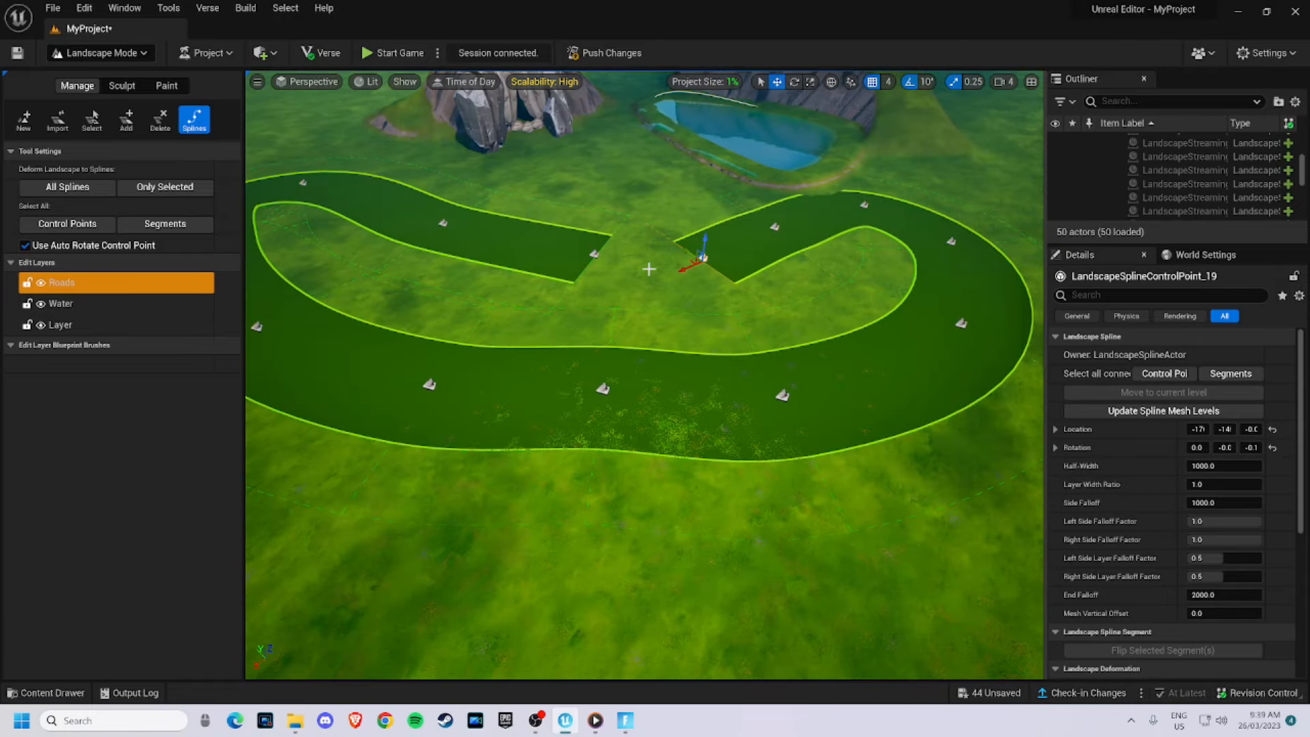
# - Drag road spline control points to smooth the curves of the winding loop
pyautogui.moveTo(639, 265); pyautogui.dragTo(607, 251, button='right')
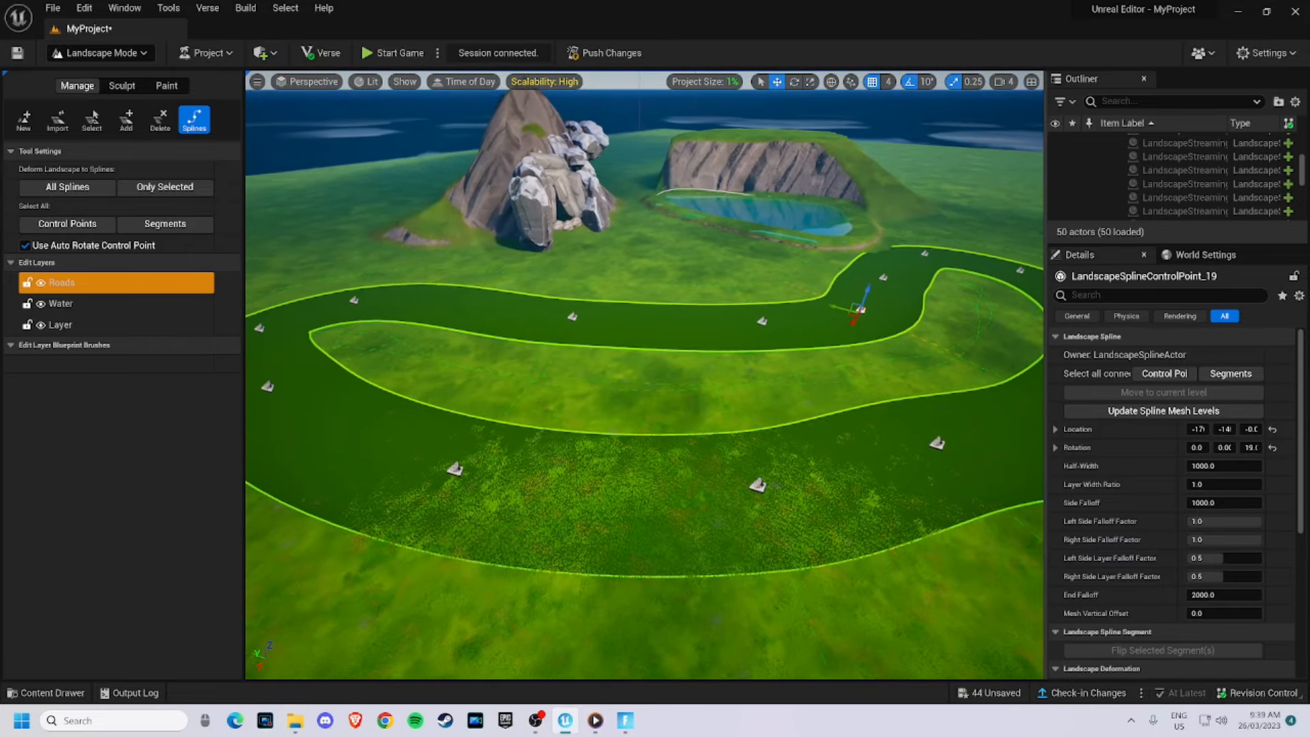
pyautogui.moveTo(644, 375); pyautogui.dragTo(669, 317, button='right')
pyautogui.moveTo(951, 409); pyautogui.dragTo(895, 369, button='right')
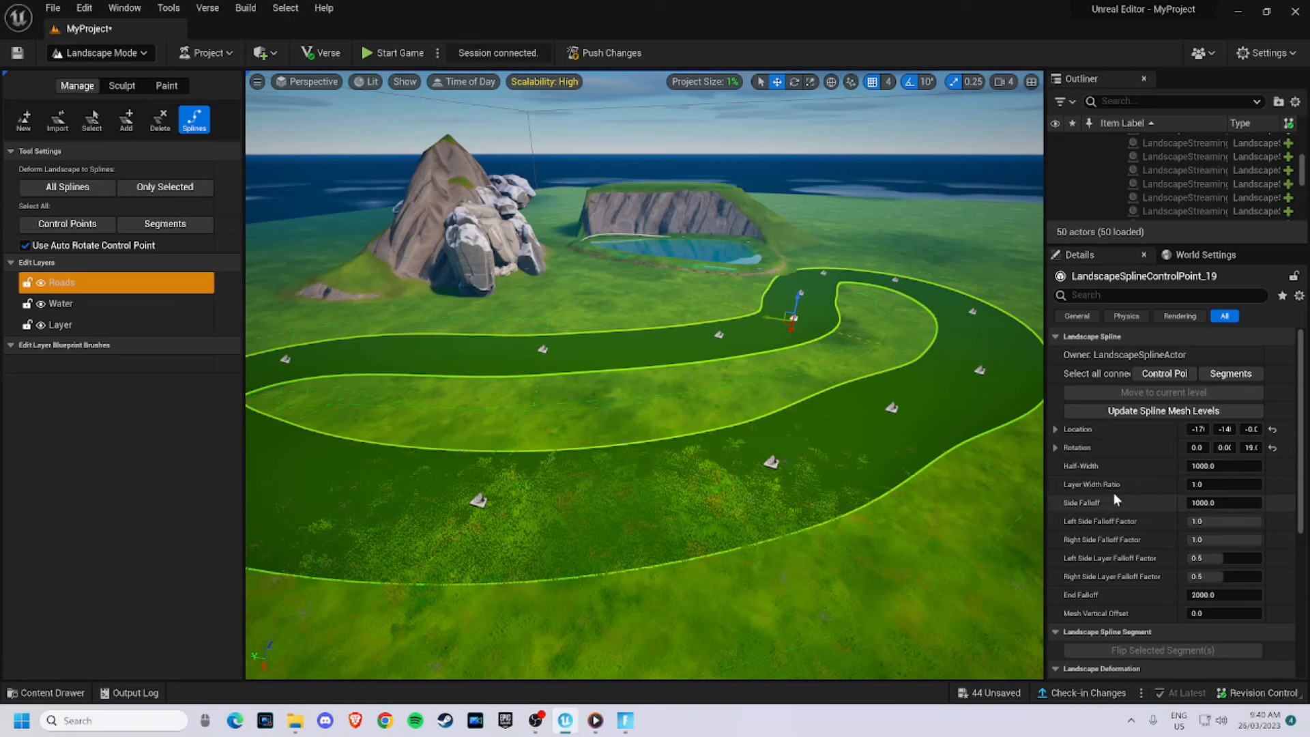
# - Select all road spline segments and add a spline mesh array element to them
pyautogui.scroll(-4, 1116, 498)
pyautogui.scroll(-5, 1119, 502)
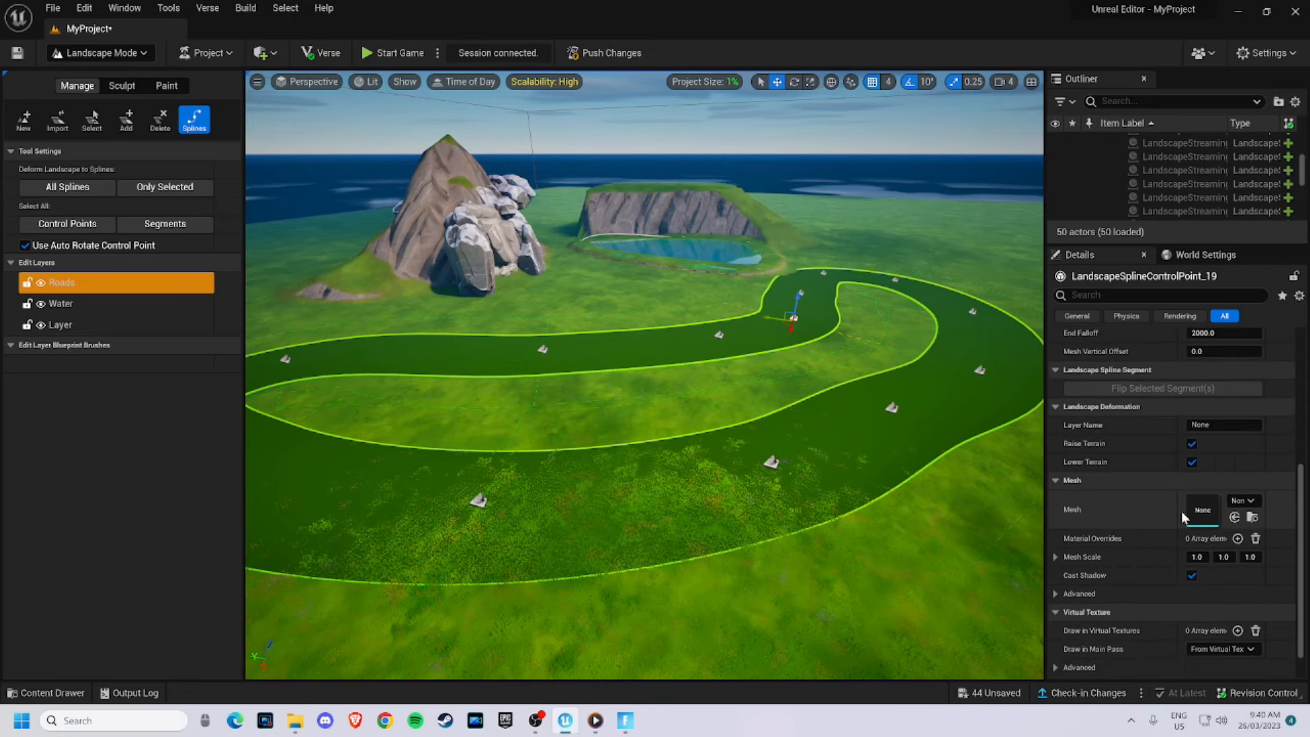
pyautogui.moveTo(374, 370); pyautogui.dragTo(300, 372, button='right')
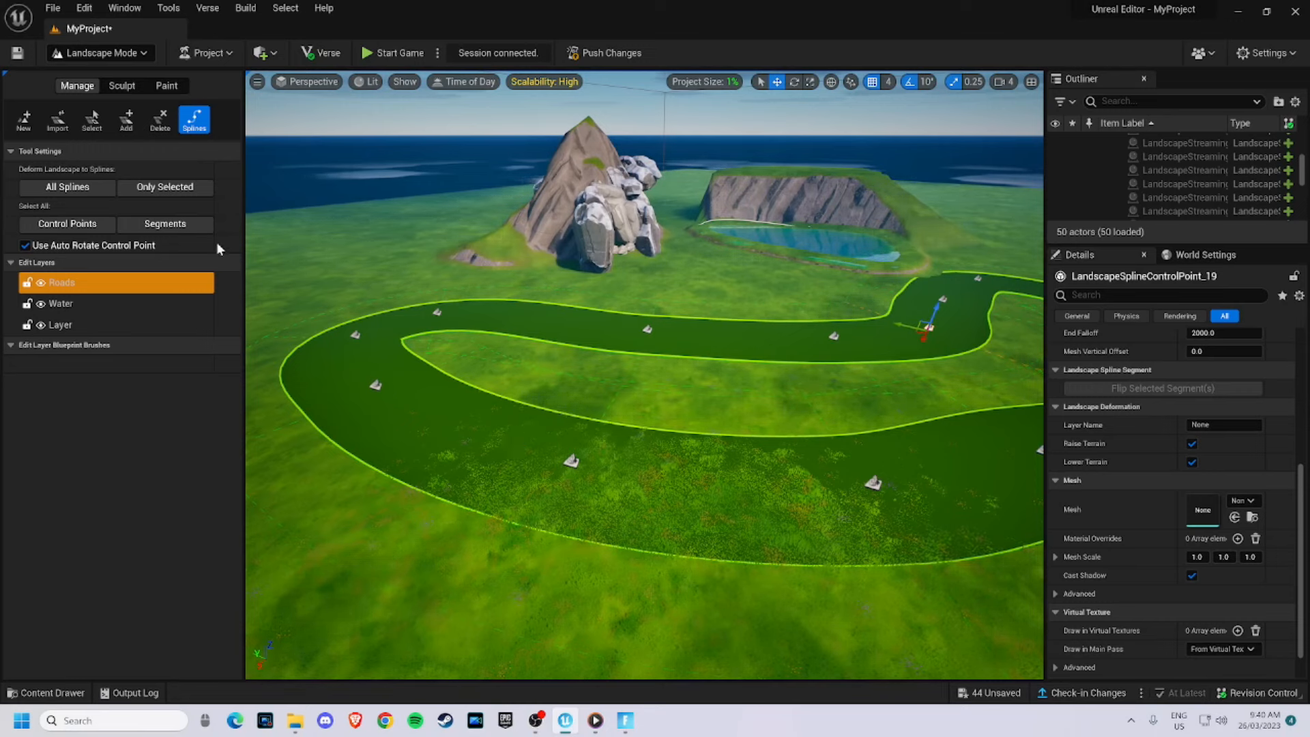
pyautogui.click(165, 224)
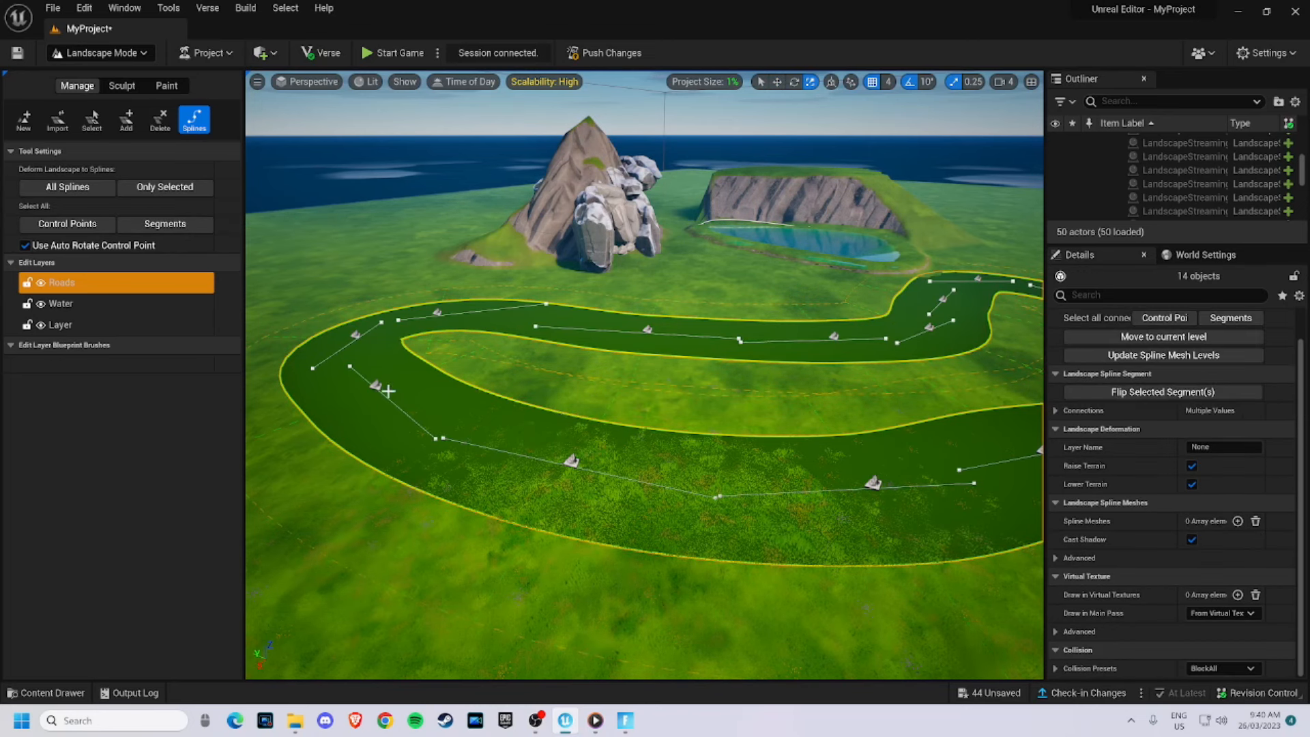
pyautogui.moveTo(920, 447); pyautogui.dragTo(1000, 464, button='right')
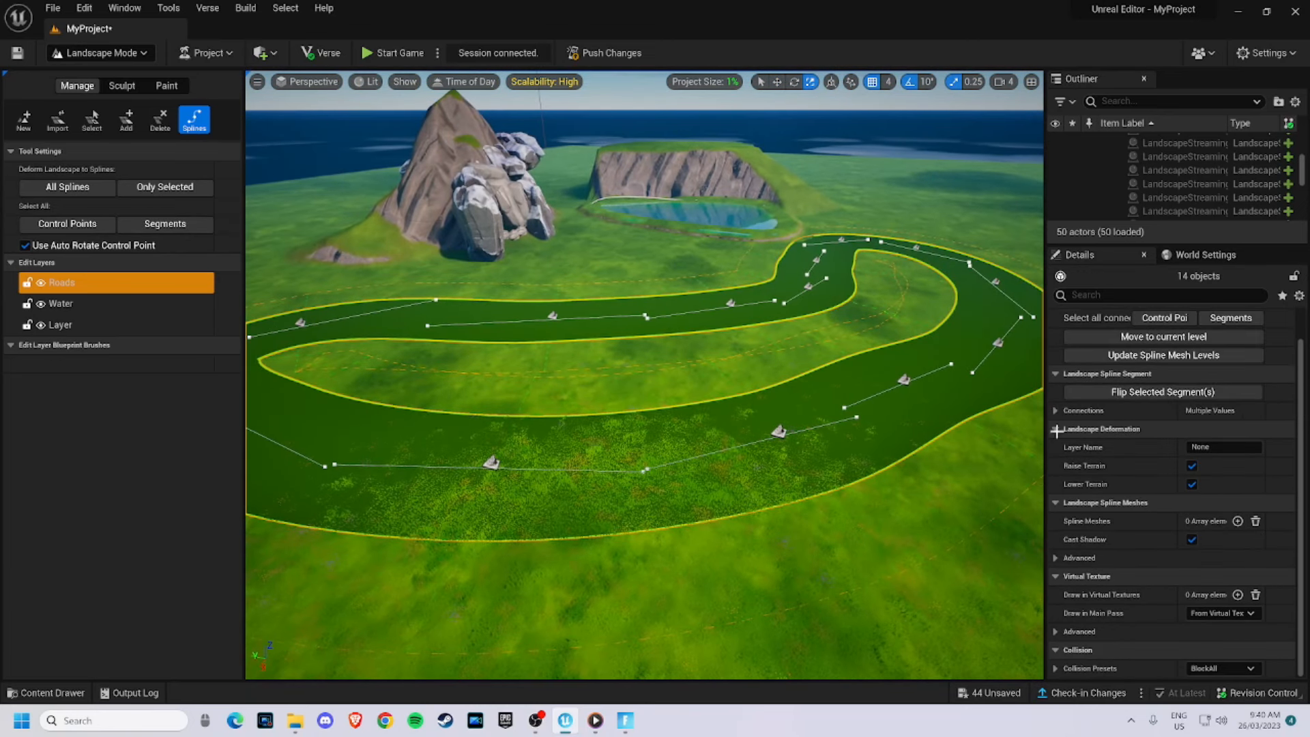
pyautogui.click(1238, 521)
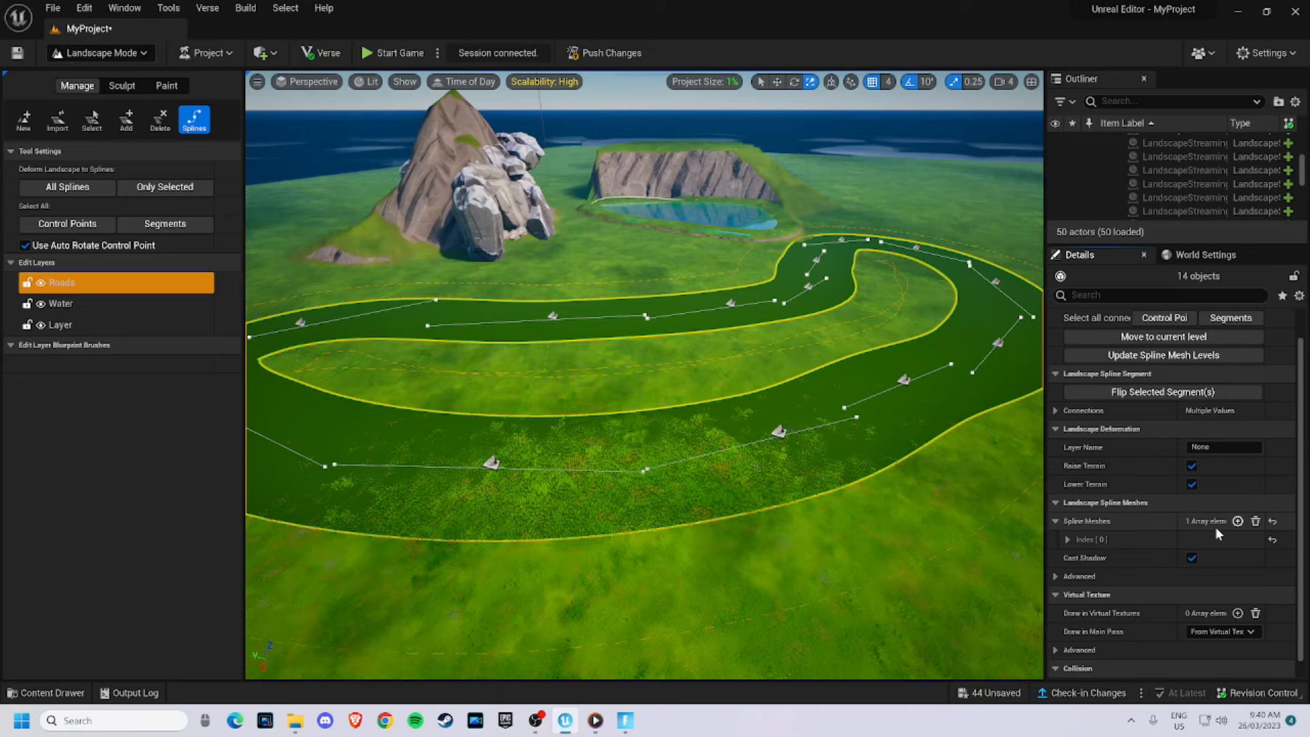
# - Search for road straight and assign the Road Straight static mesh to the segments' first spline mesh element
pyautogui.click(1067, 539)
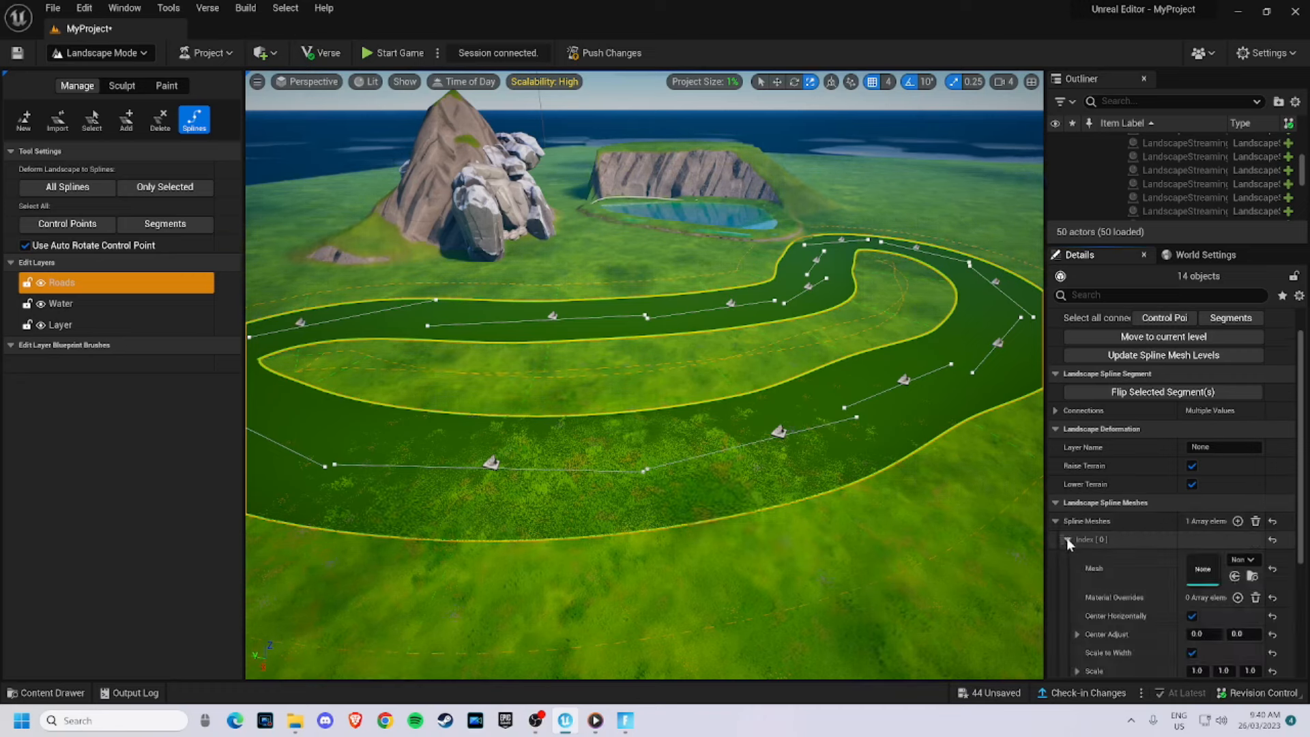
pyautogui.scroll(-2, 1132, 560)
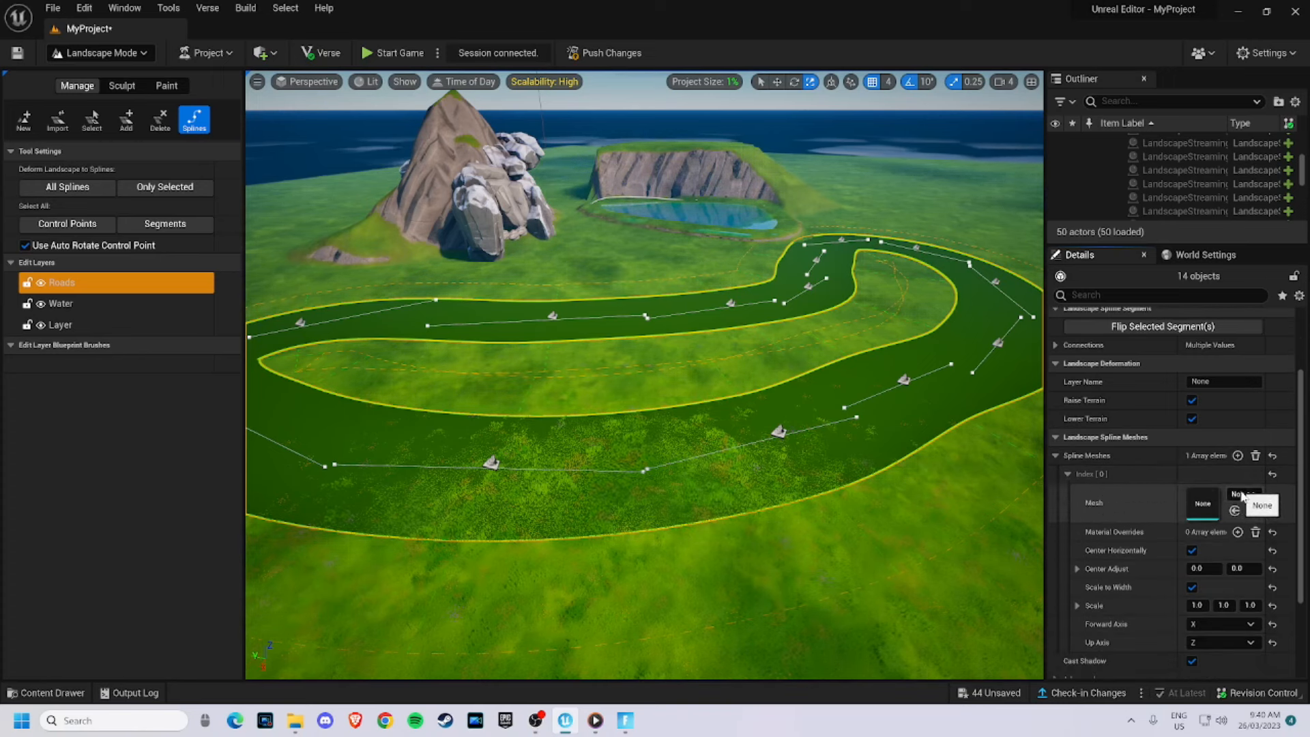
pyautogui.click(1242, 494)
pyautogui.write('road straight')
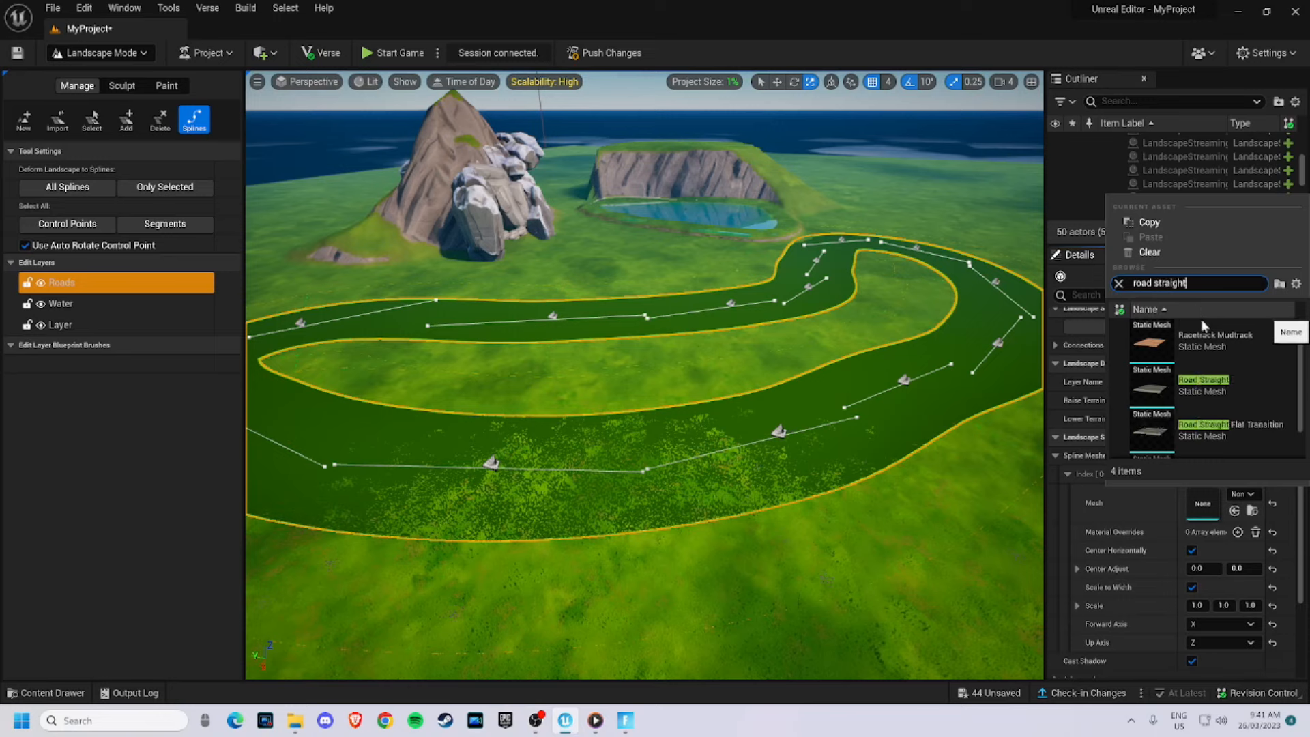
pyautogui.click(1214, 400)
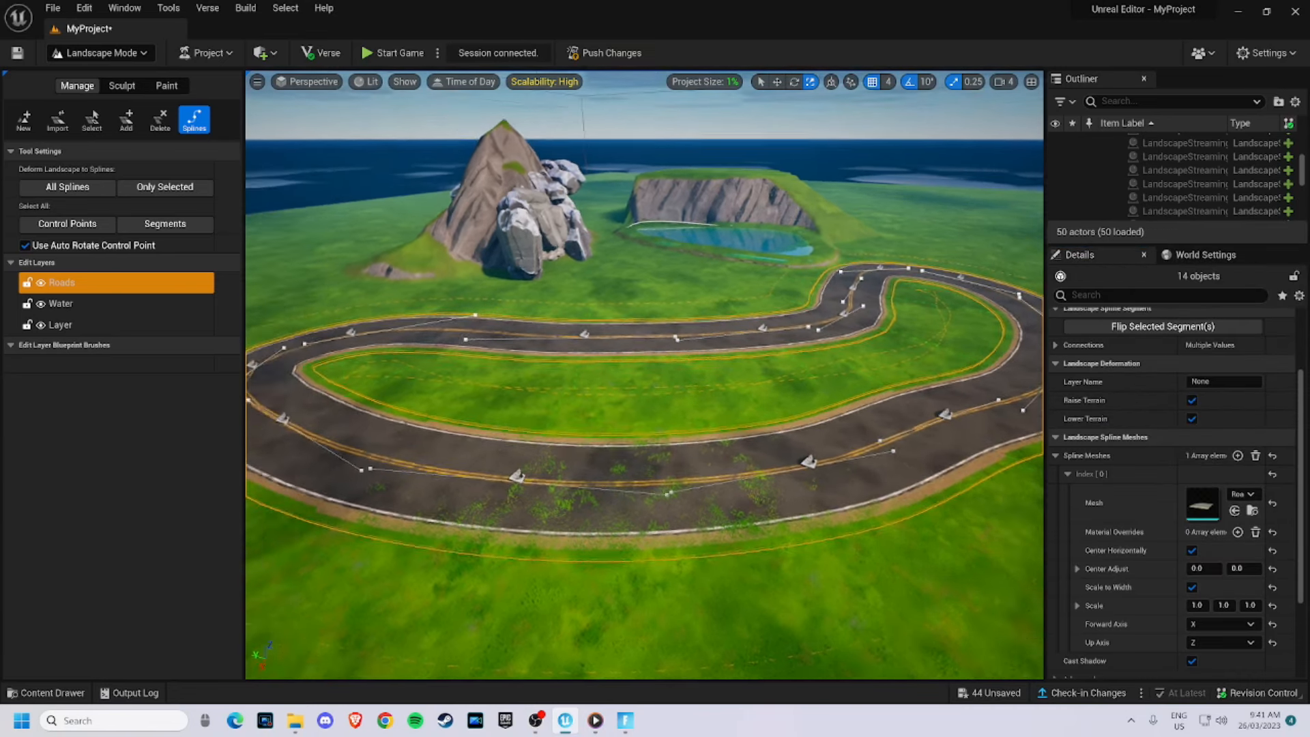
# - Fly the camera along the road to inspect the applied road mesh up close
pyautogui.moveTo(644, 375); pyautogui.dragTo(764, 345, button='right')
pyautogui.press('w')
pyautogui.press('s')
pyautogui.press('w')
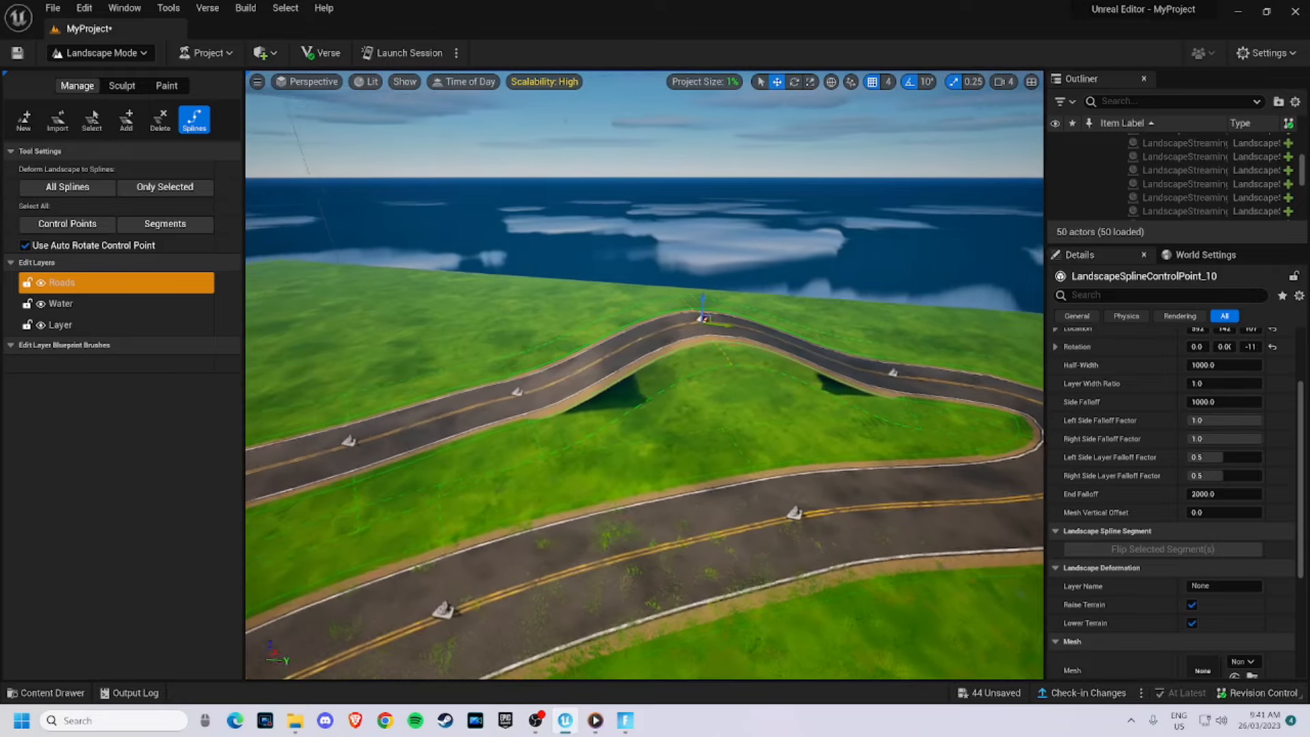
pyautogui.press('w')
pyautogui.moveTo(703, 342); pyautogui.dragTo(372, 407, button='right')
pyautogui.press('s')
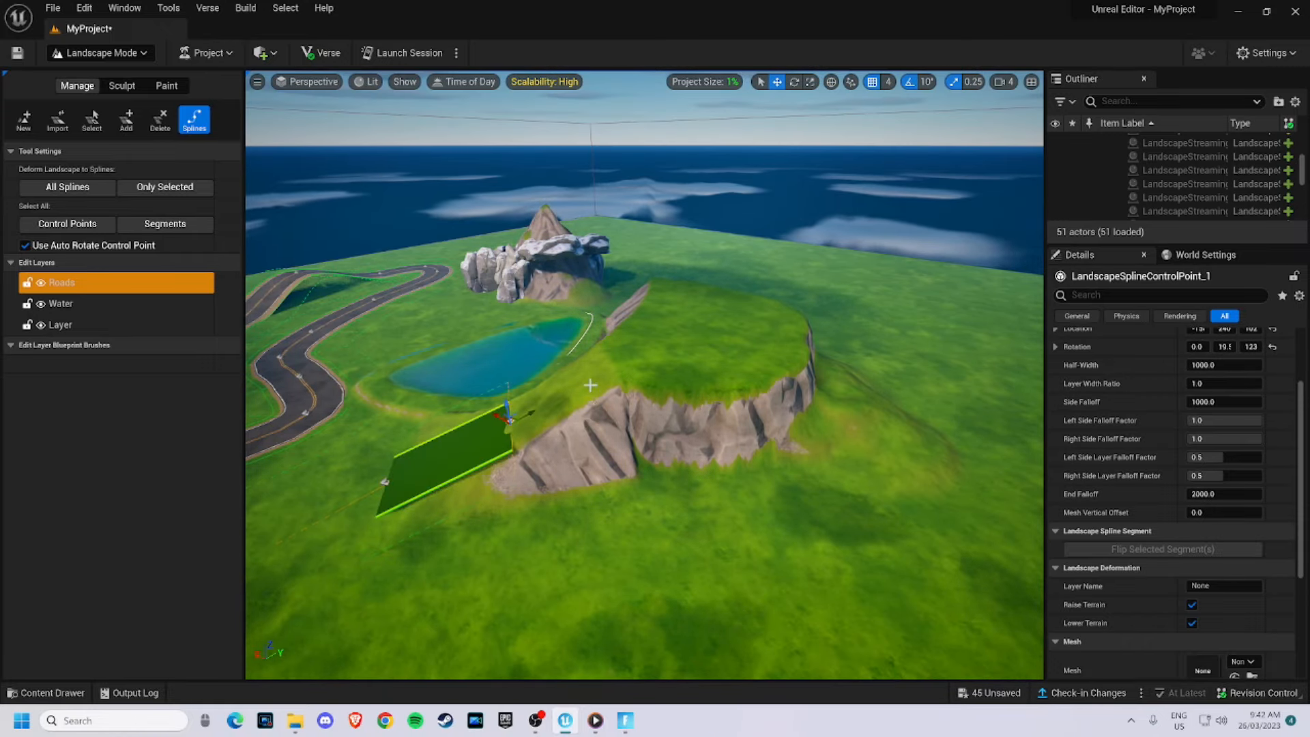
# - Add control points to extend a second road spline up the ramp, across the plateau and down its far side
pyautogui.keyDown('ctrl'); pyautogui.click(678, 340); pyautogui.keyUp('ctrl')
pyautogui.keyDown('ctrl'); pyautogui.click(759, 327); pyautogui.keyUp('ctrl')
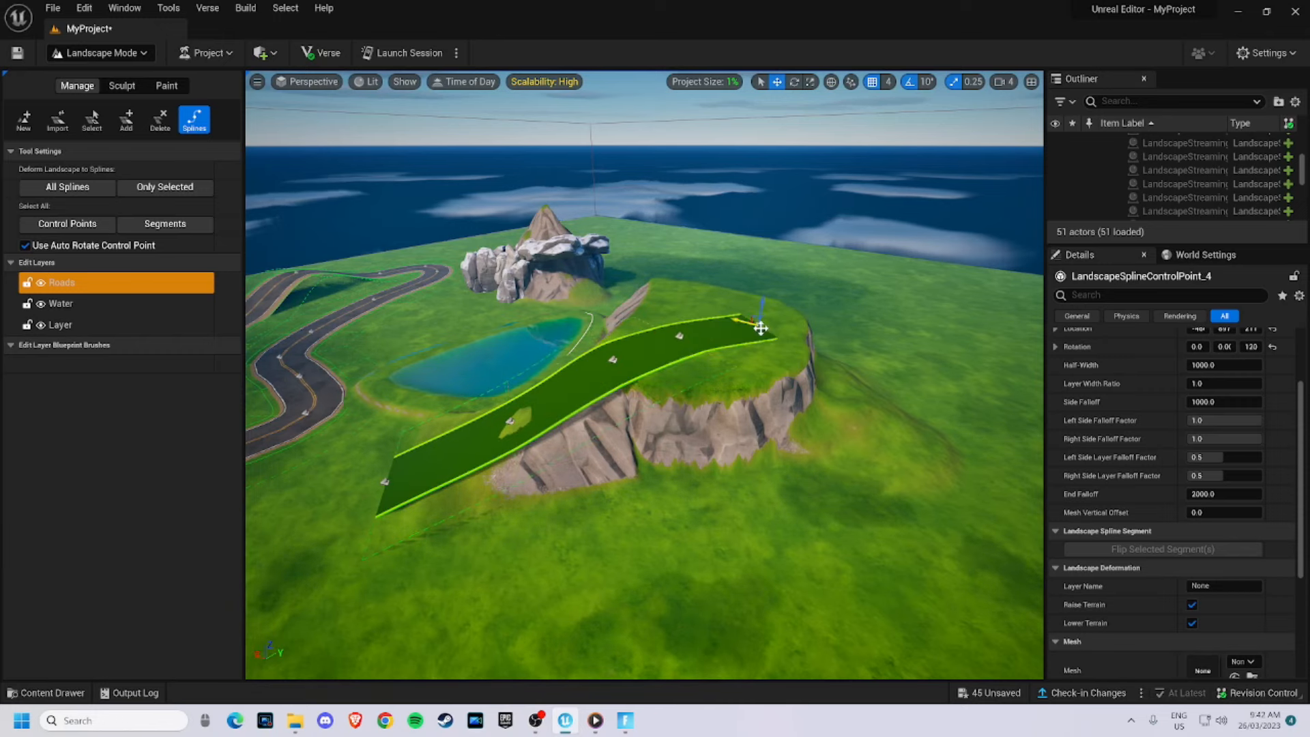
pyautogui.keyDown('ctrl'); pyautogui.click(857, 394); pyautogui.keyUp('ctrl')
pyautogui.keyDown('ctrl'); pyautogui.click(956, 447); pyautogui.keyUp('ctrl')
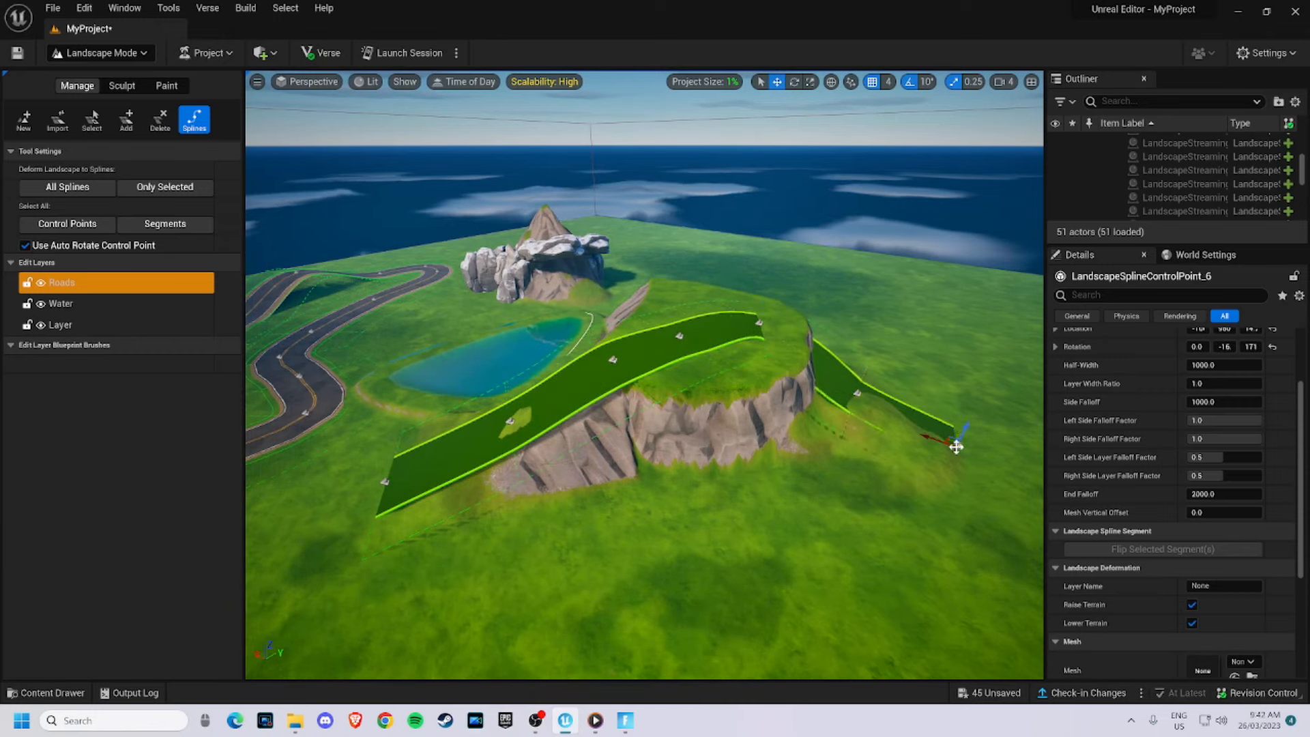
pyautogui.keyDown('ctrl'); pyautogui.click(990, 515); pyautogui.keyUp('ctrl')
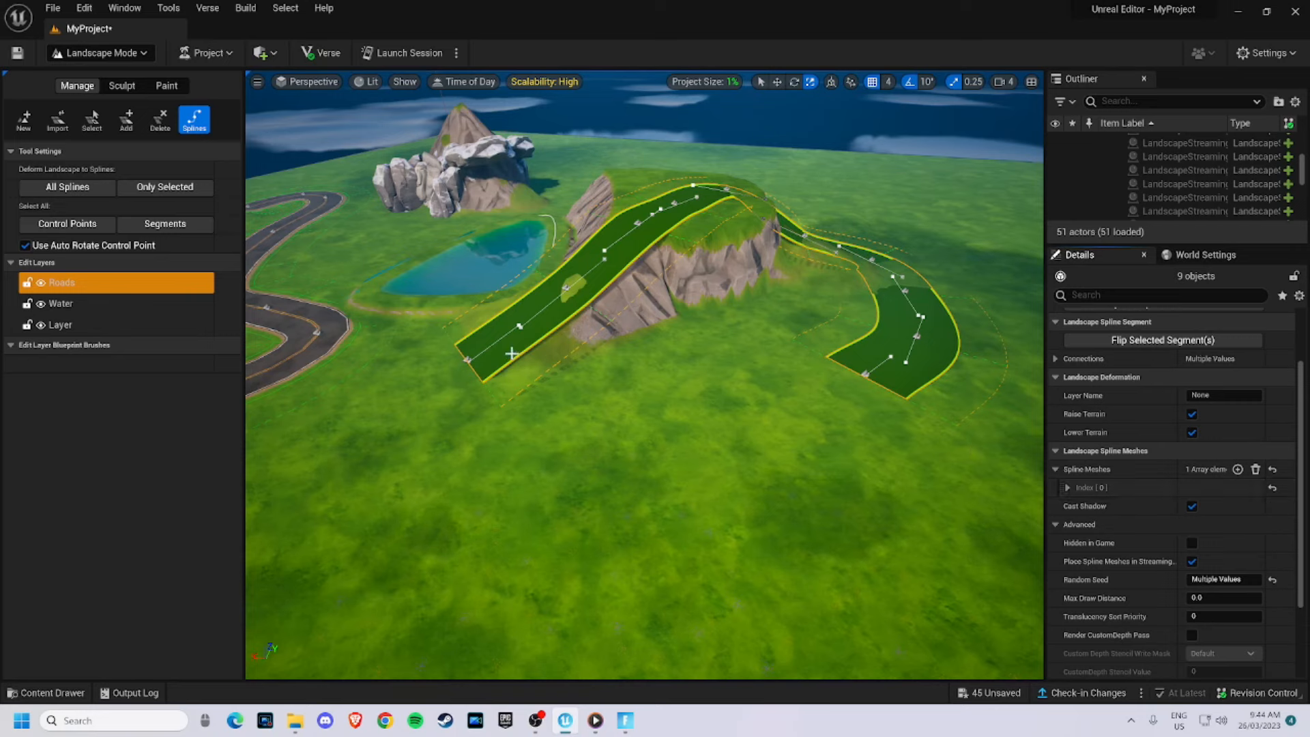
# - Open the plateau road's spline mesh element and assign a road static mesh from the asset search
pyautogui.click(1067, 486)
pyautogui.click(1242, 508)
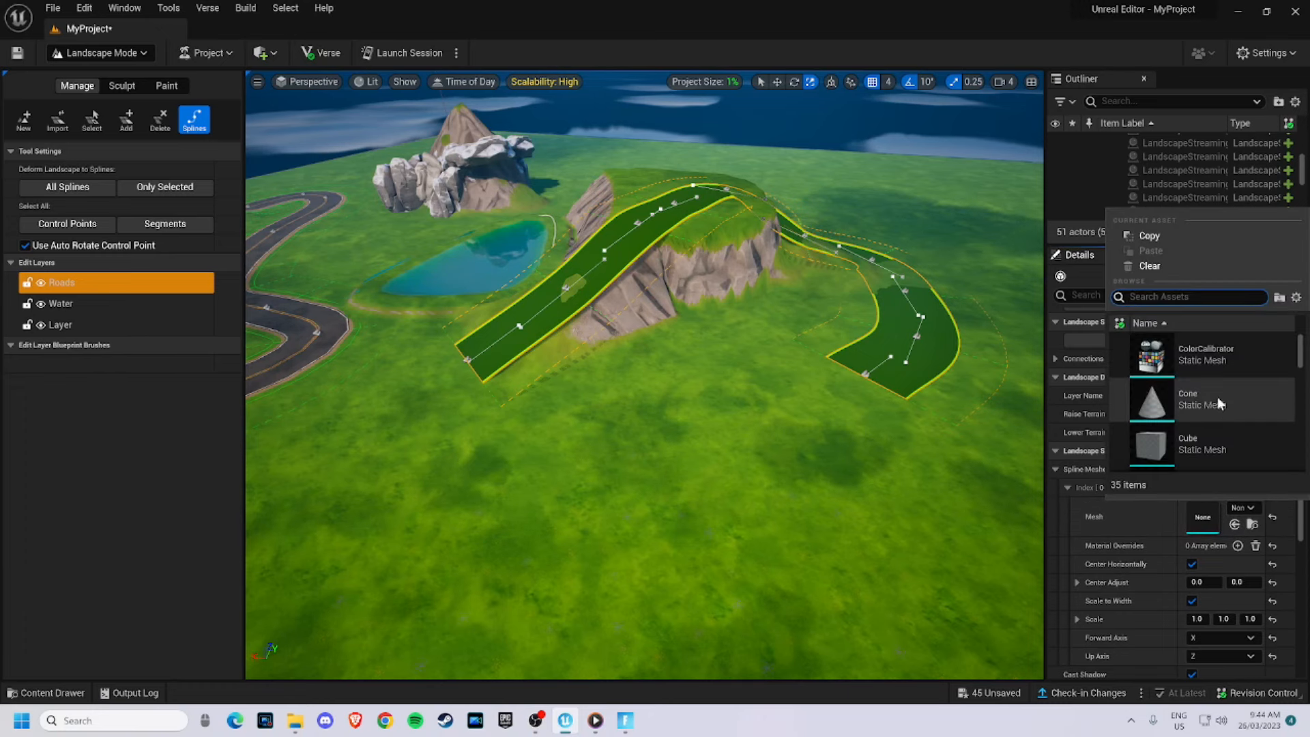
pyautogui.click(1218, 398)
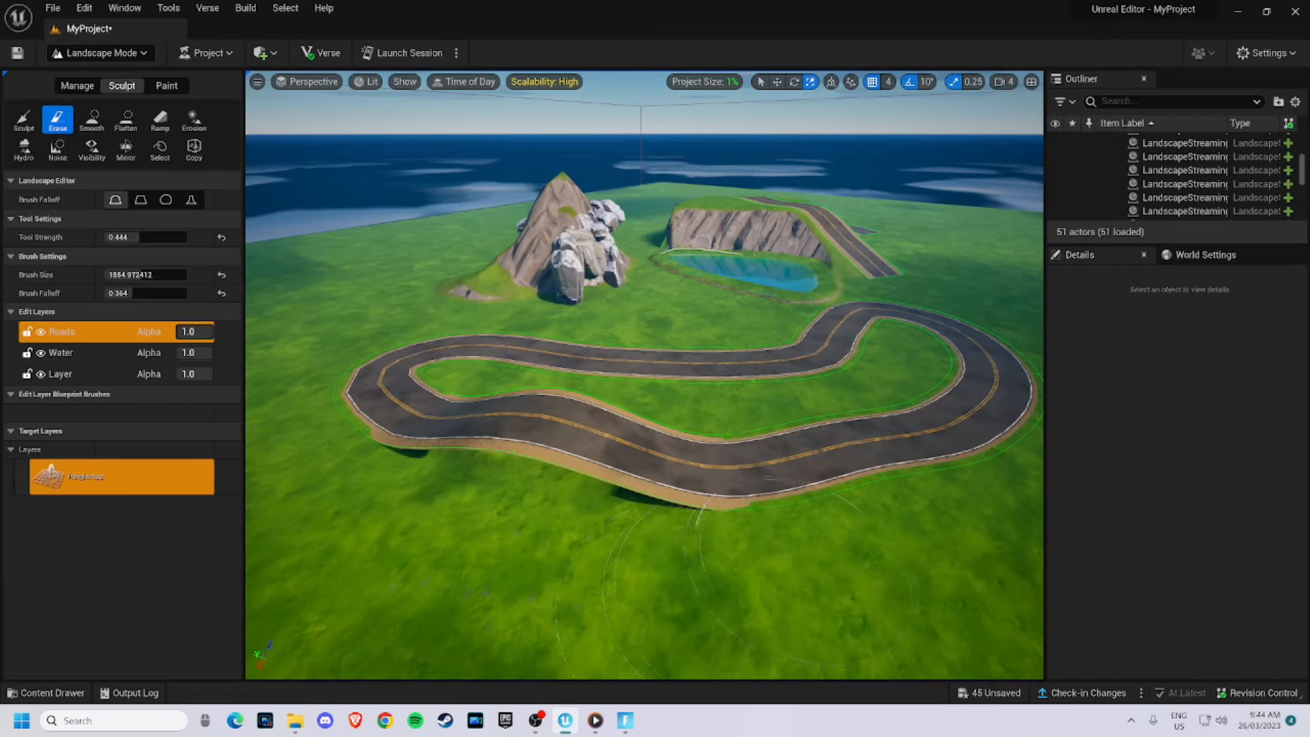
pyautogui.press('d')
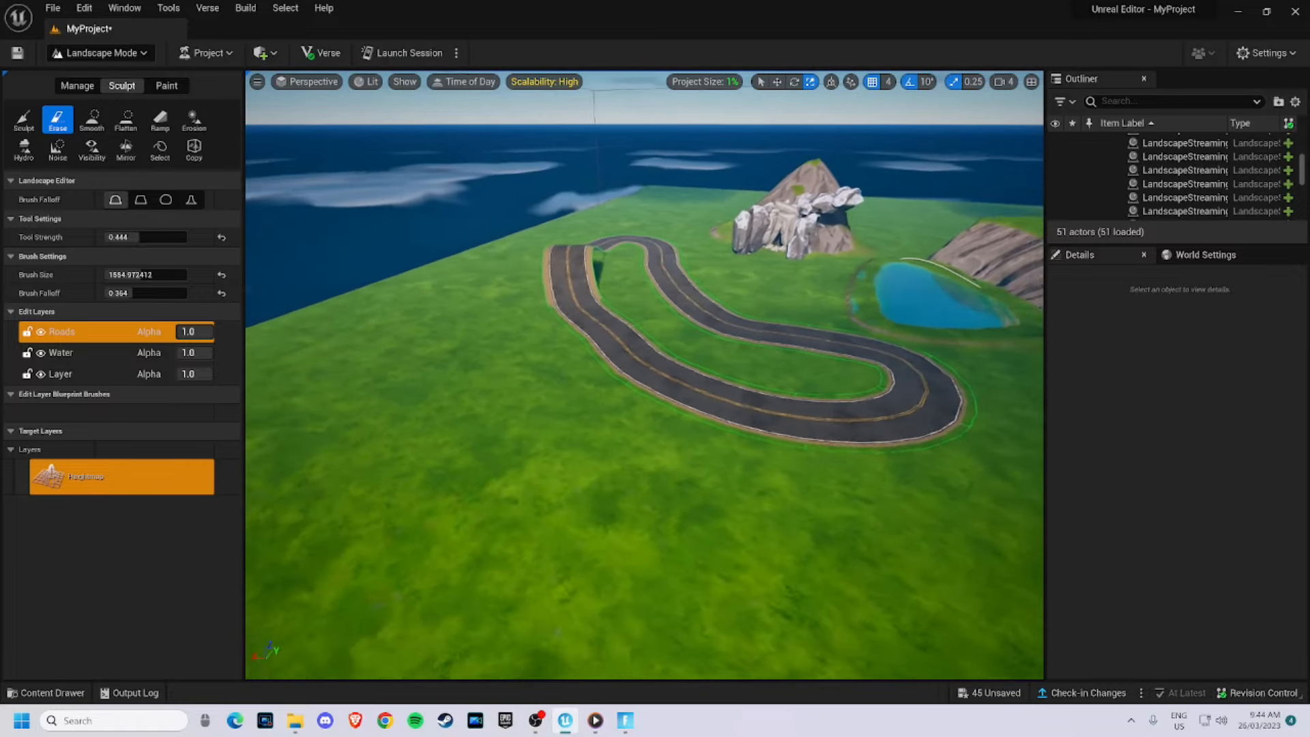
pyautogui.press('a')
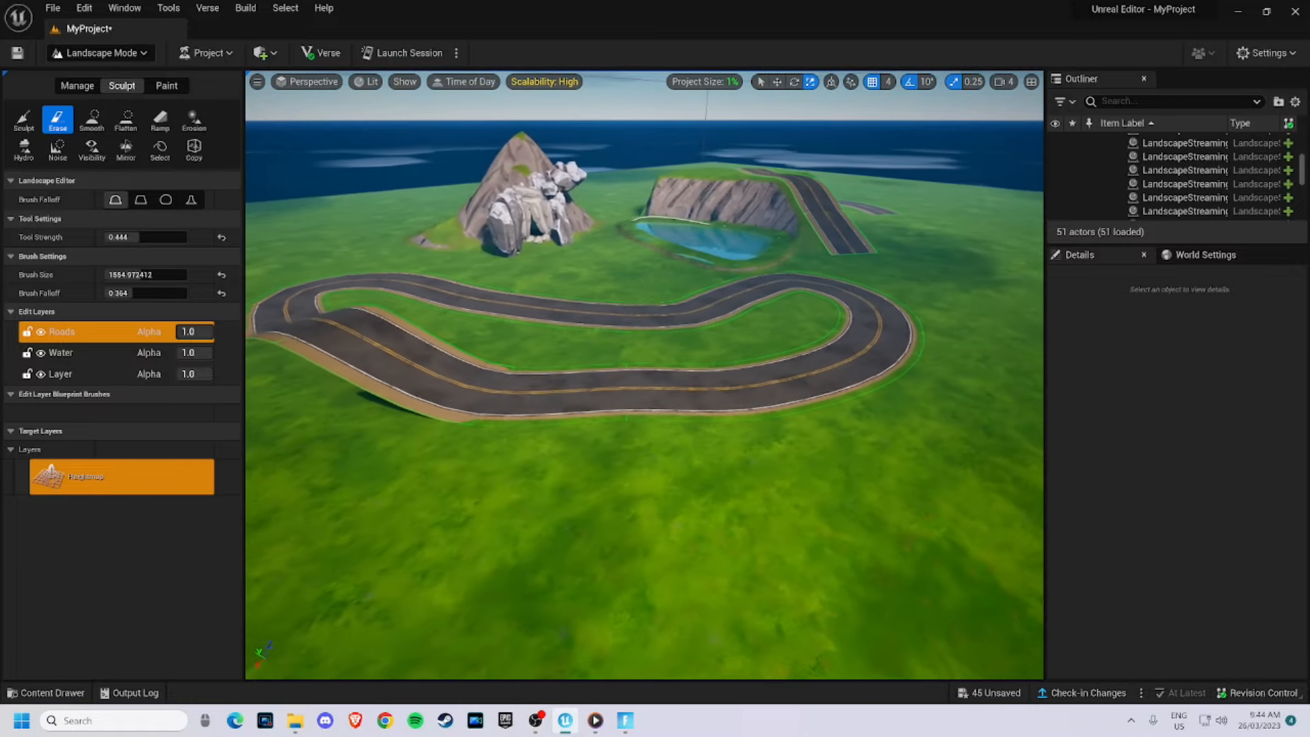